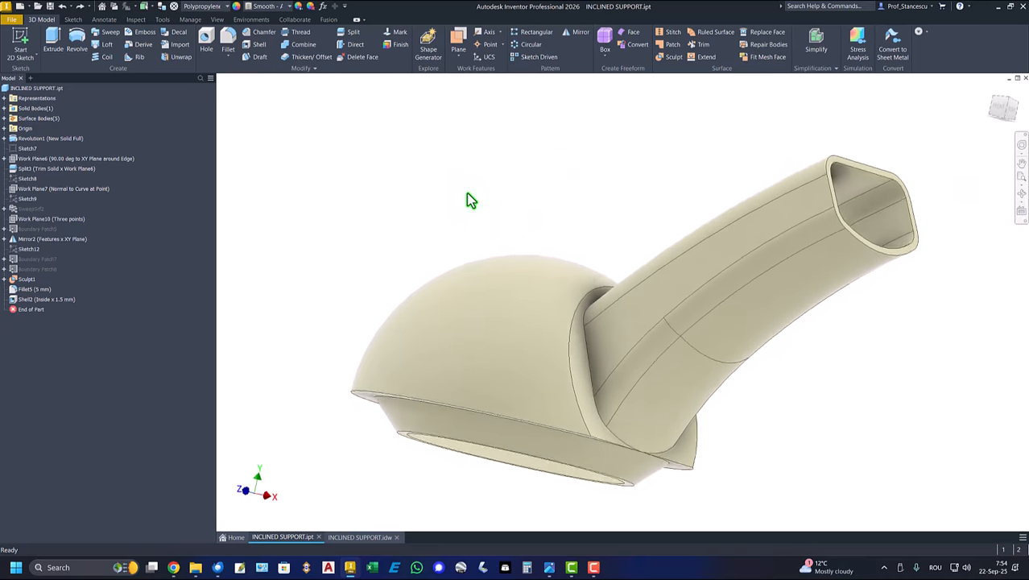
# - View the INCLINED SUPPORT drawing, and create a new part from the metric Standard (mm).ipt template
pyautogui.click(360, 537)
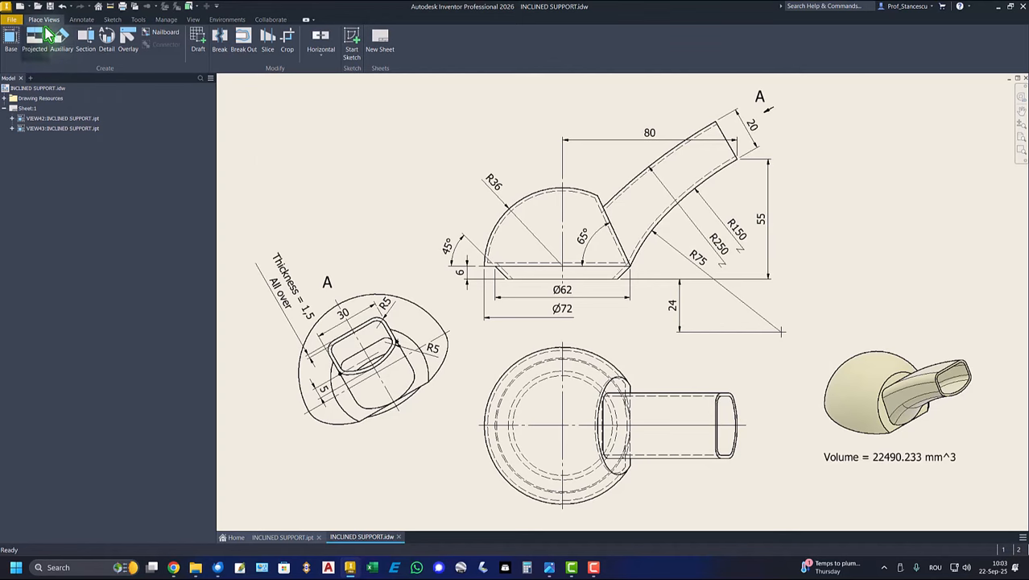
pyautogui.click(25, 6)
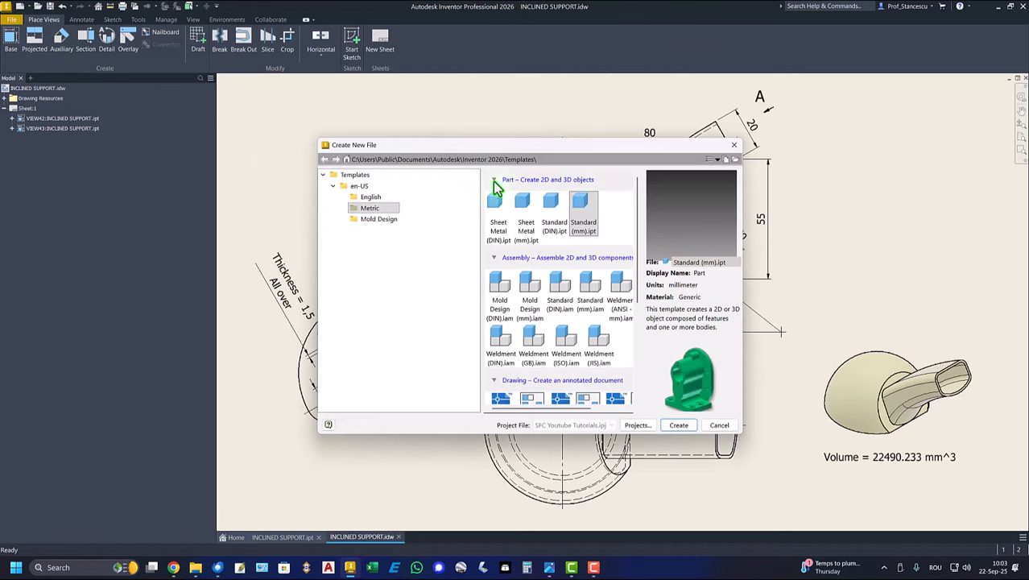
pyautogui.doubleClick(589, 209)
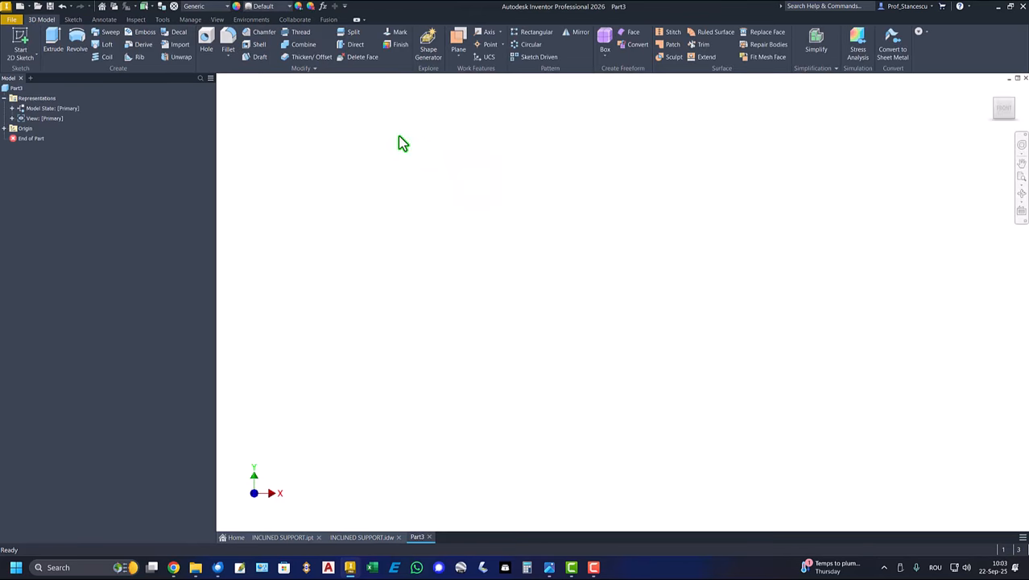
# - Start a sketch on the XY plane and draw a vertical line about 34.9 mm up from the origin, continuing into a quarter arc
pyautogui.click(20, 41)
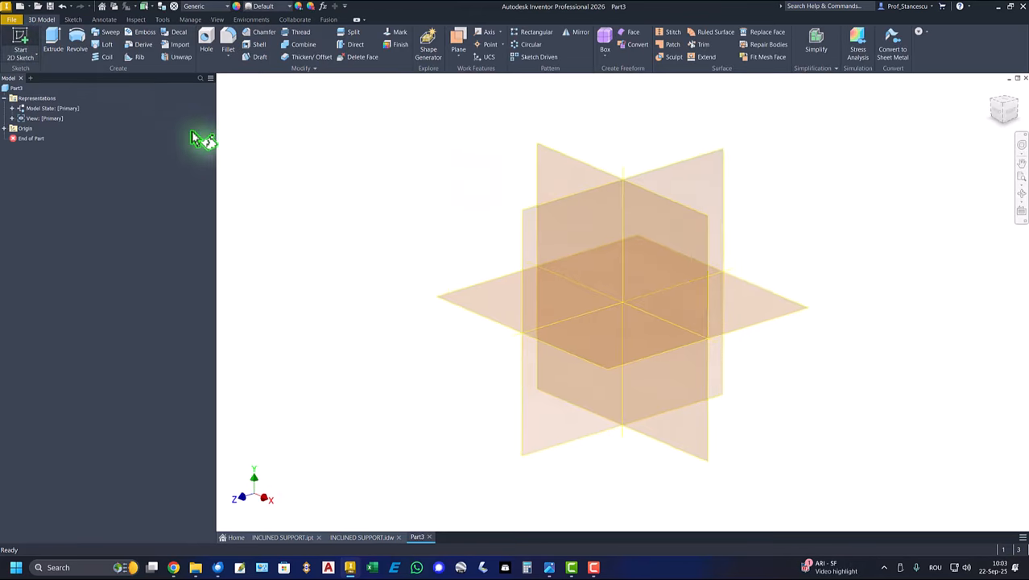
pyautogui.click(548, 165)
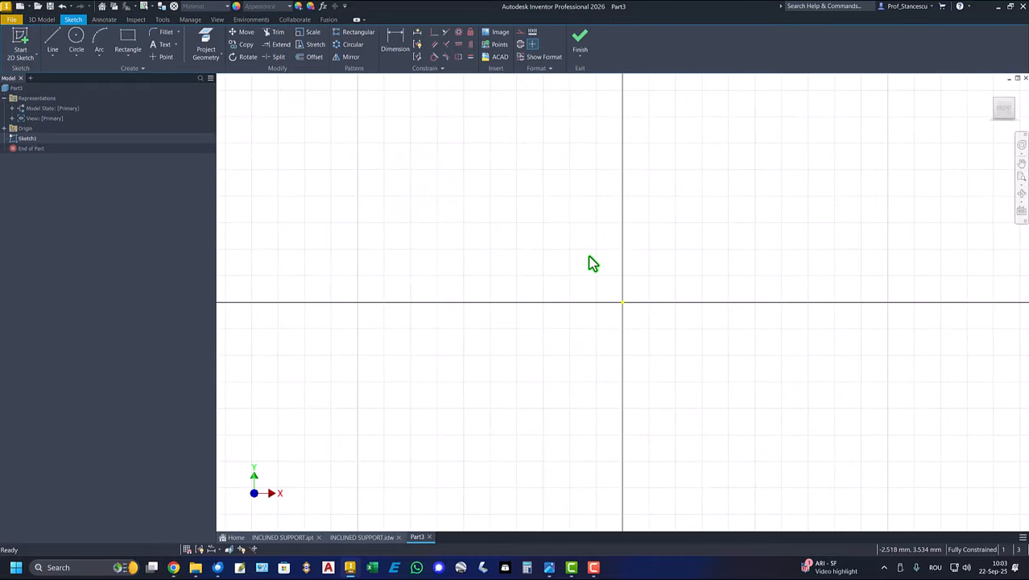
pyautogui.moveTo(588, 259)
pyautogui.mouseDown(button='middle')
pyautogui.moveTo(588, 287)
pyautogui.moveTo(539, 363)
pyautogui.moveTo(499, 396)
pyautogui.mouseUp(button='middle')
pyautogui.click(55, 38)
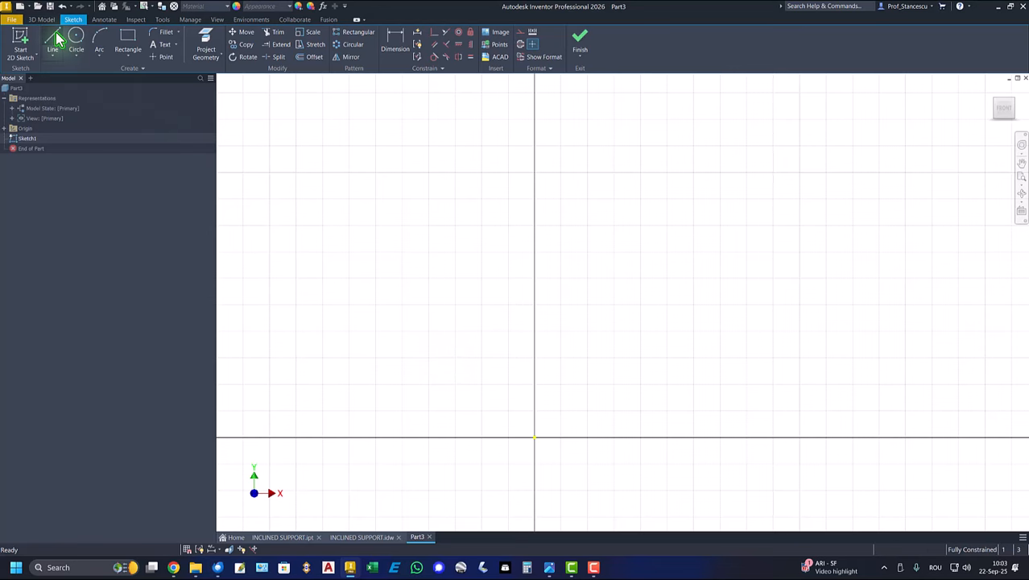
pyautogui.click(533, 438)
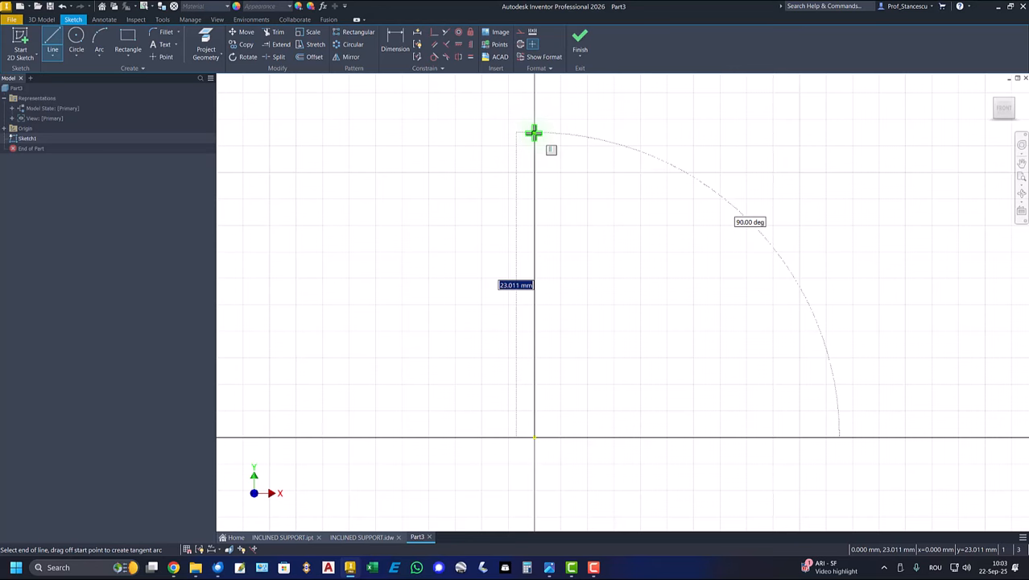
pyautogui.scroll(3, 534, 132)
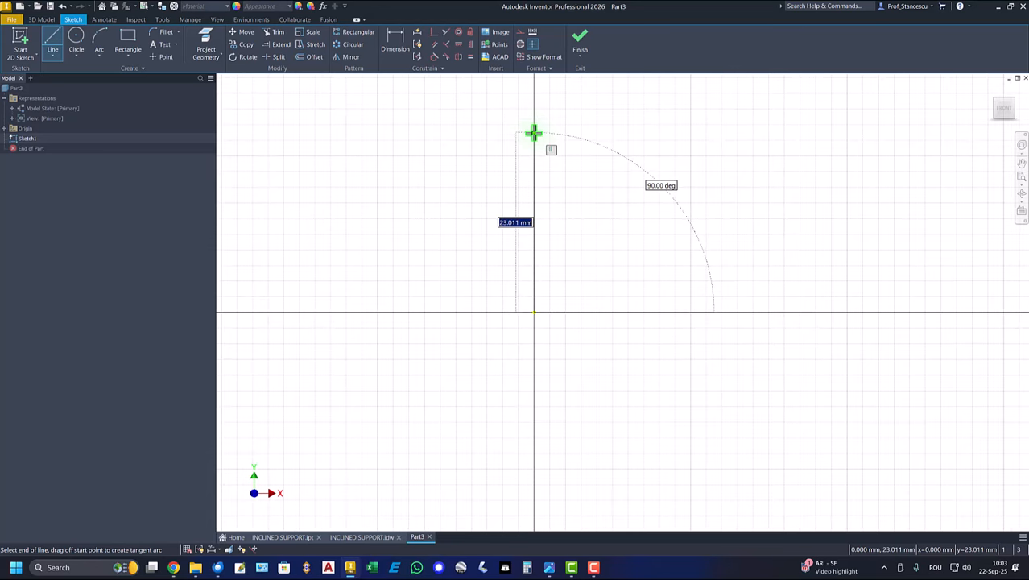
pyautogui.moveTo(533, 132); pyautogui.dragTo(503, 251, button='middle')
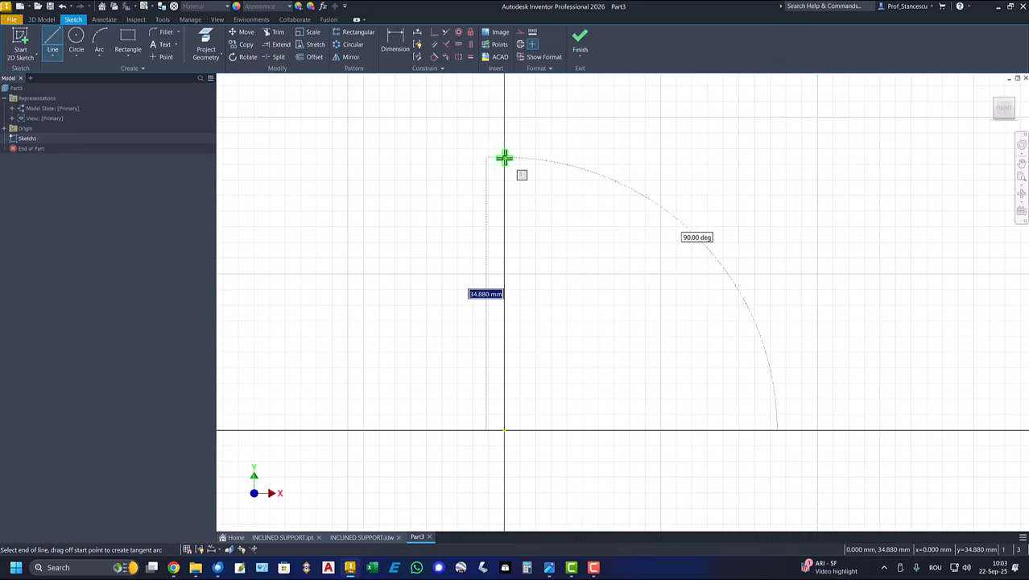
pyautogui.click(504, 157)
pyautogui.moveTo(504, 158); pyautogui.dragTo(724, 379)
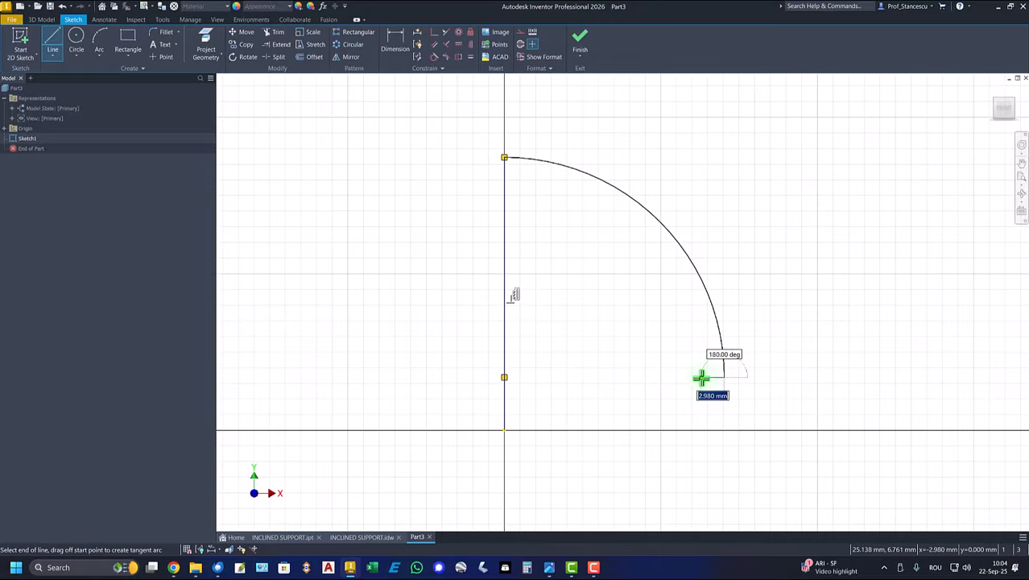
# - Complete the profile with a short inward horizontal line and a slanted line to the base, and close it at the origin
pyautogui.click(668, 433)
pyautogui.rightClick(543, 453)
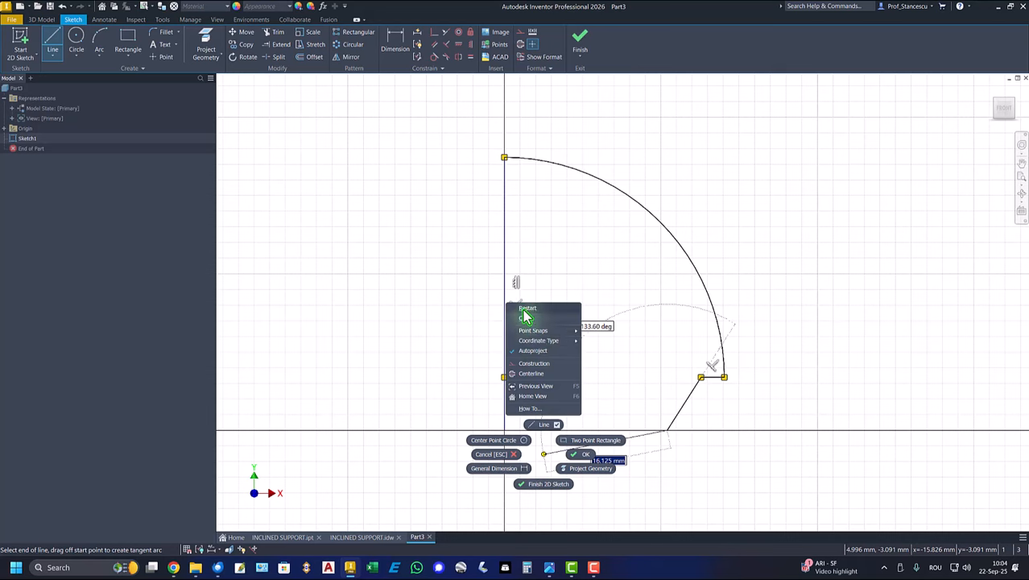
pyautogui.click(525, 321)
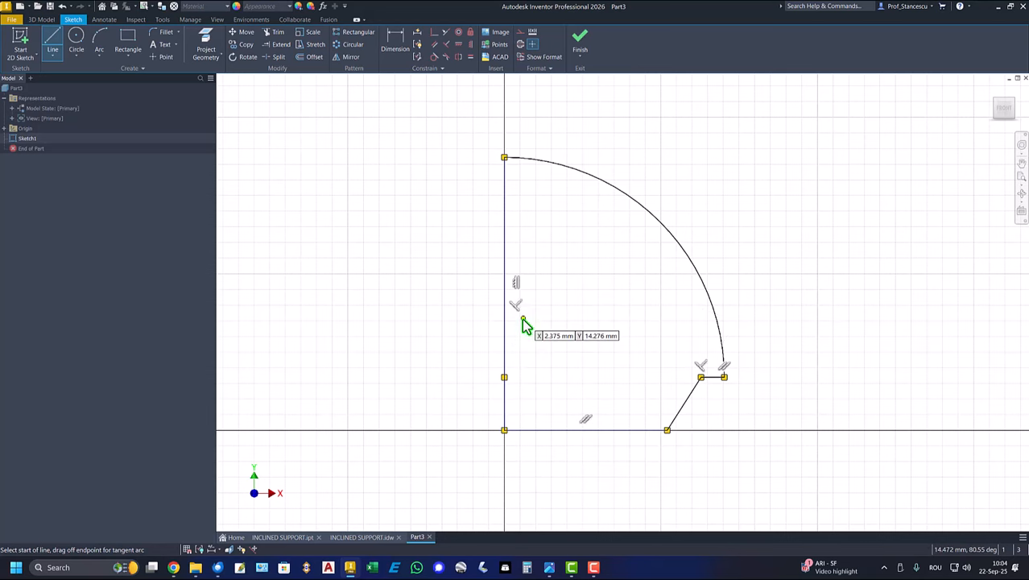
pyautogui.rightClick(340, 202)
pyautogui.click(372, 204)
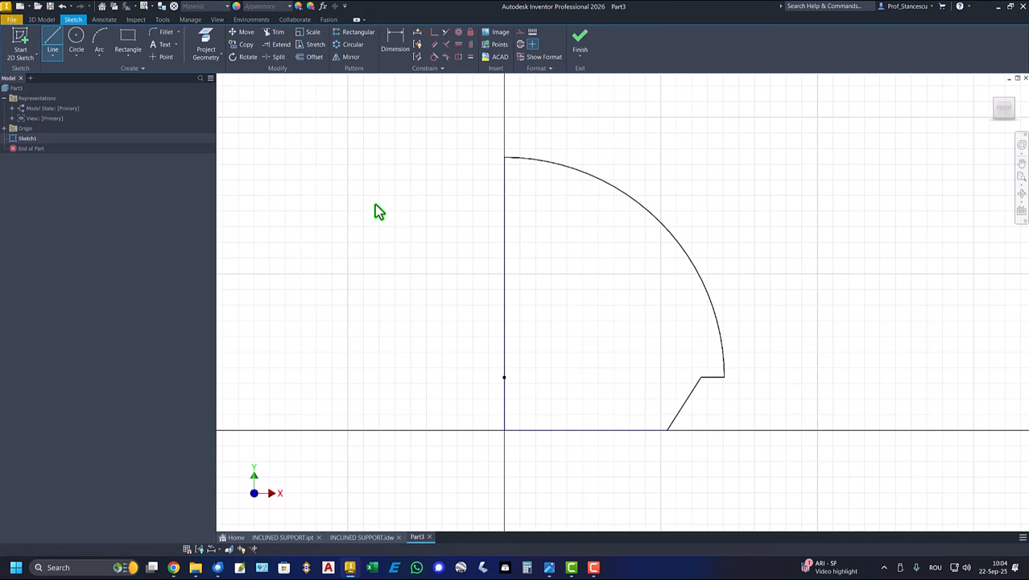
# - Convert the profile's vertical line to a centerline
pyautogui.moveTo(566, 211); pyautogui.dragTo(438, 260)
pyautogui.rightClick(387, 252)
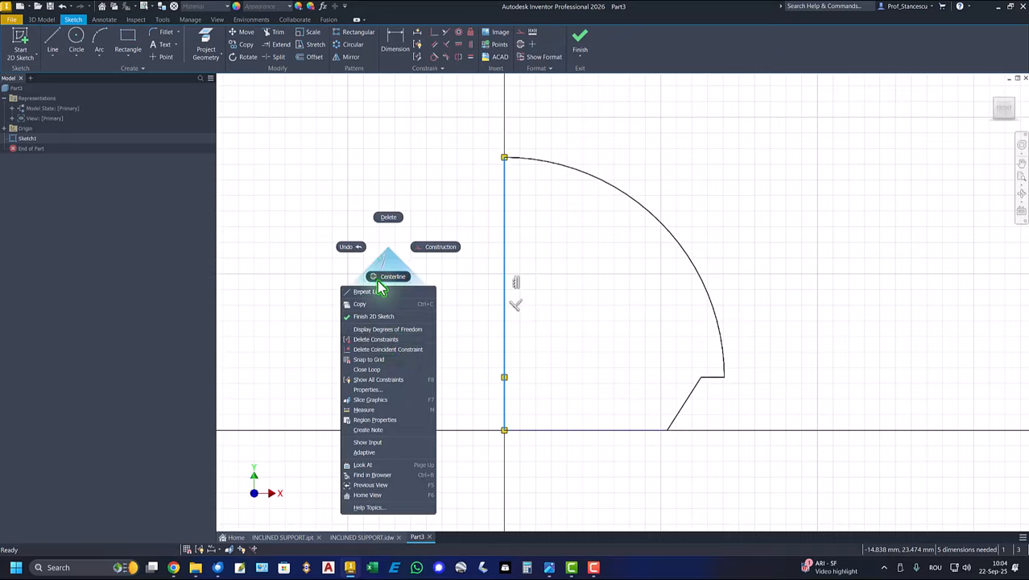
pyautogui.click(388, 276)
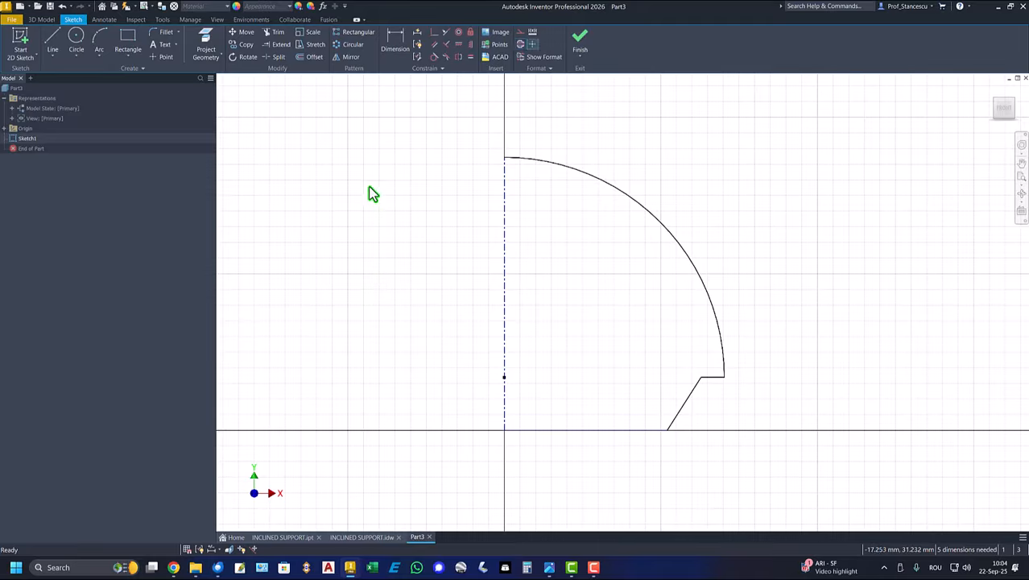
# - Dimension the angle between the slanted line and the horizontal base line as 45 degrees
pyautogui.click(396, 47)
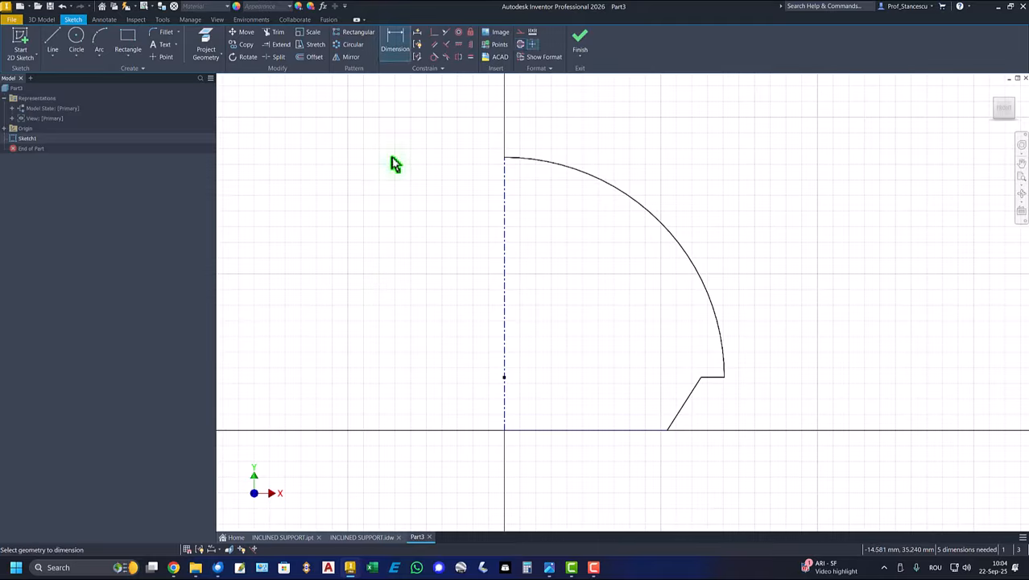
pyautogui.click(685, 404)
pyautogui.click(649, 431)
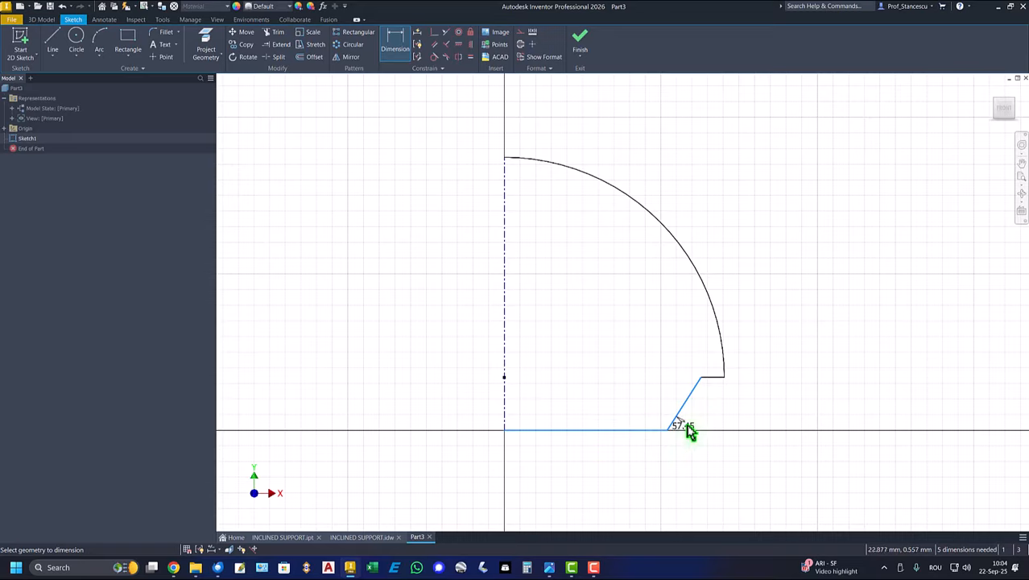
pyautogui.click(795, 388)
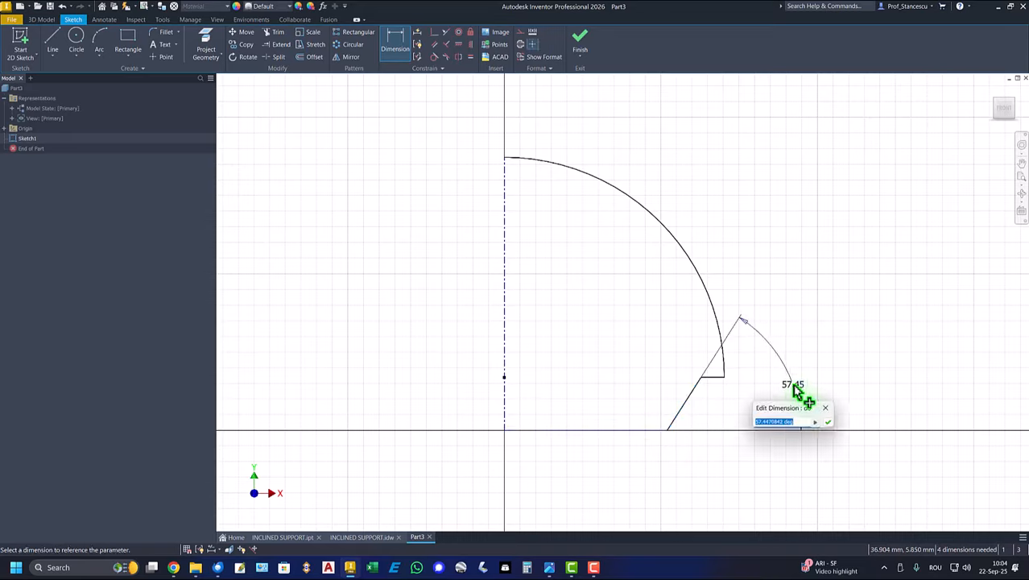
pyautogui.write('45')
pyautogui.press('Return')
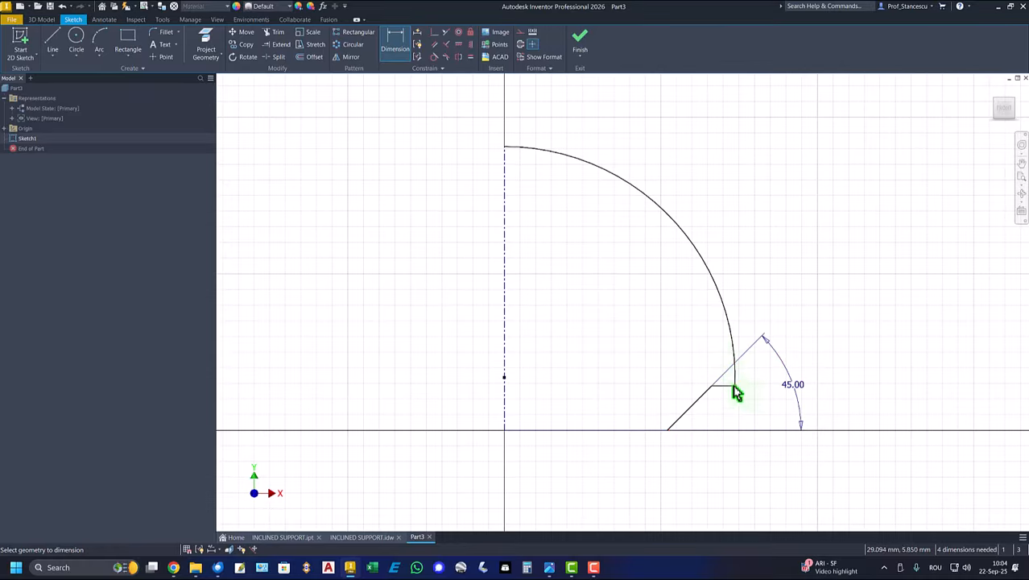
# - Dimension the outer end of the short horizontal line from the centerline as a 72 mm diameter
pyautogui.click(504, 420)
pyautogui.click(550, 480)
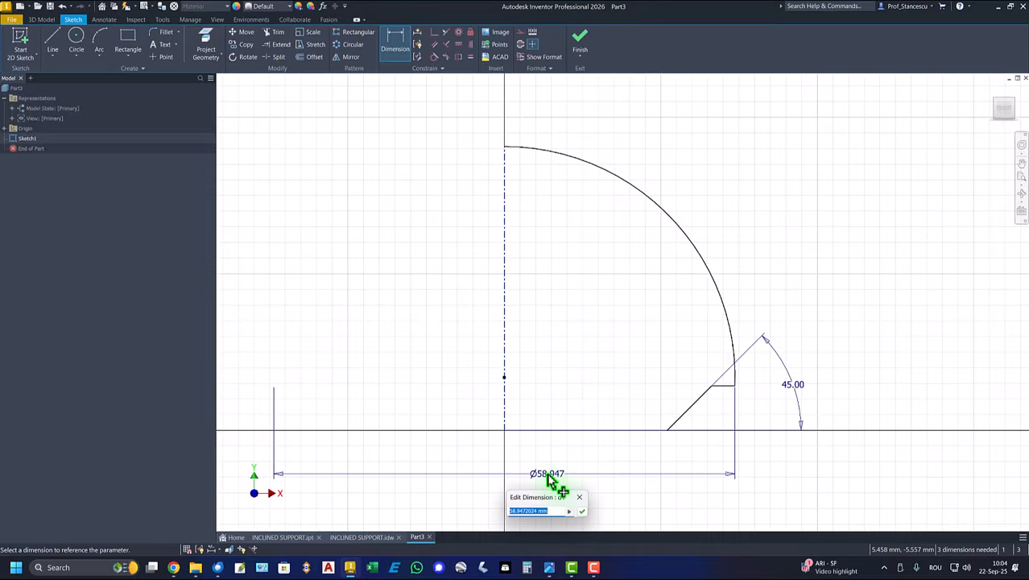
pyautogui.write('72')
pyautogui.press('Return')
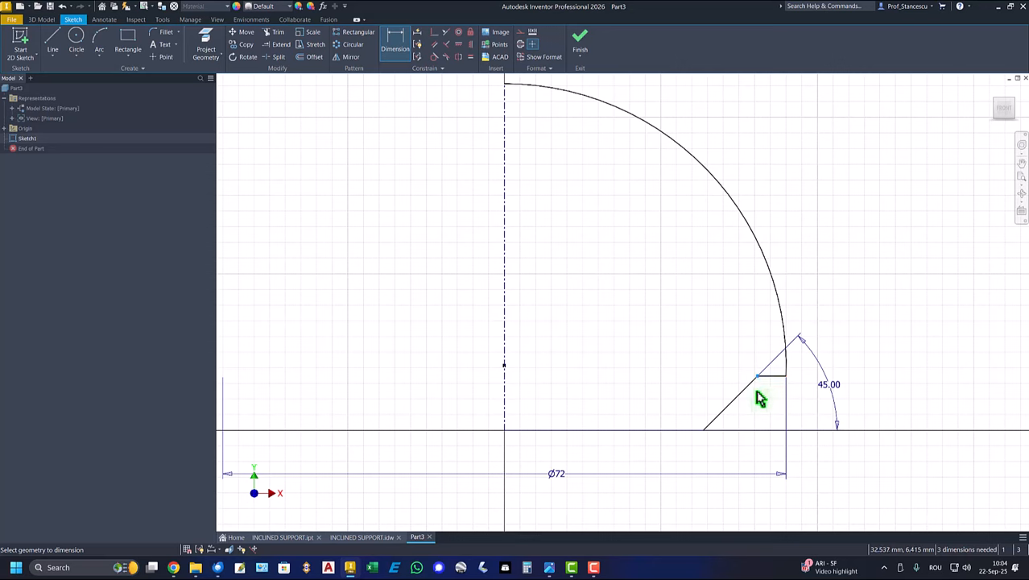
# - Dimension the inner end of the short horizontal line from the centerline as a 62 mm diameter
pyautogui.click(503, 359)
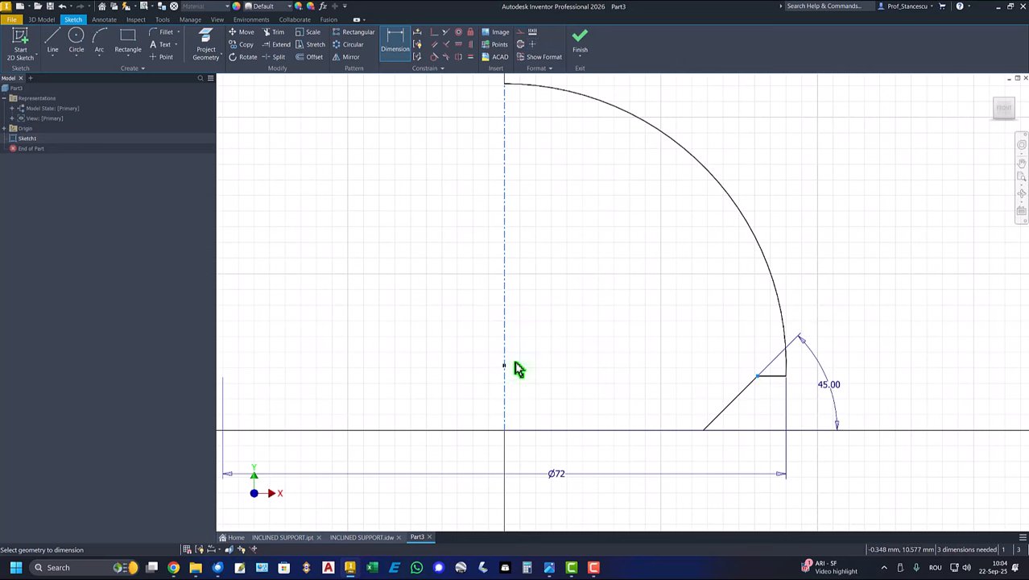
pyautogui.click(553, 459)
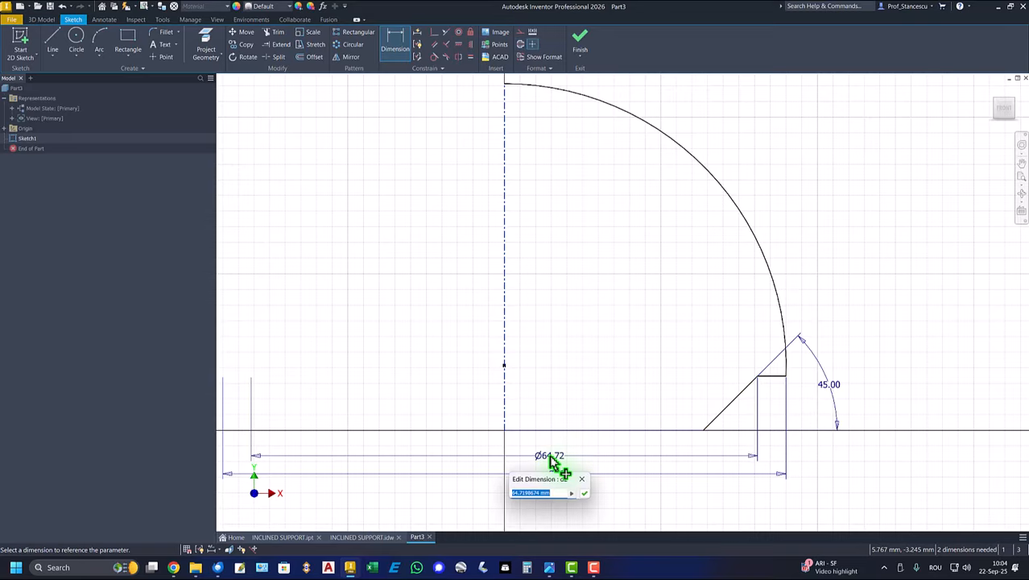
pyautogui.write('62')
pyautogui.press('Return')
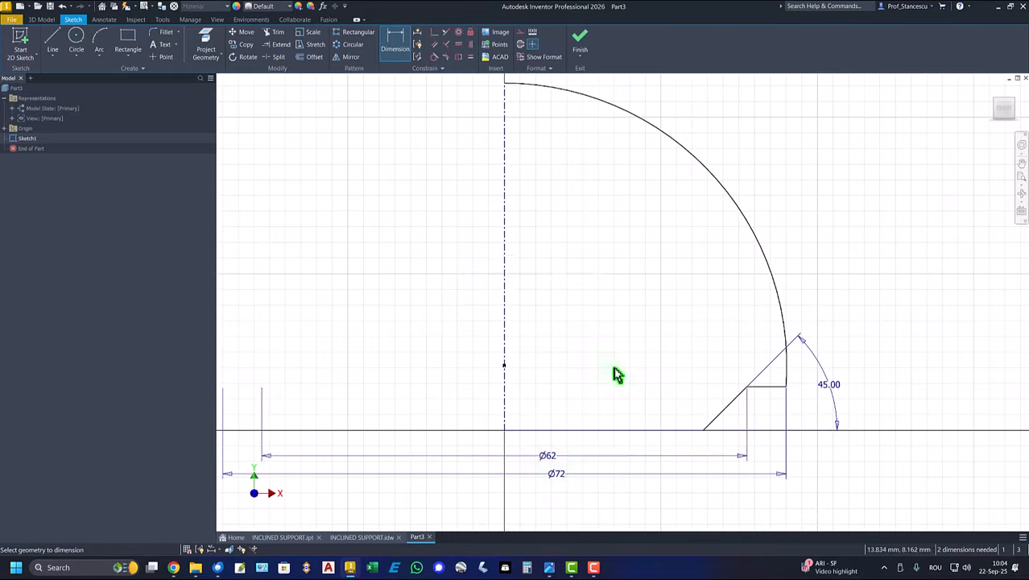
# - Dimension the vertical height of the slanted line as 6 mm
pyautogui.click(730, 412)
pyautogui.click(661, 413)
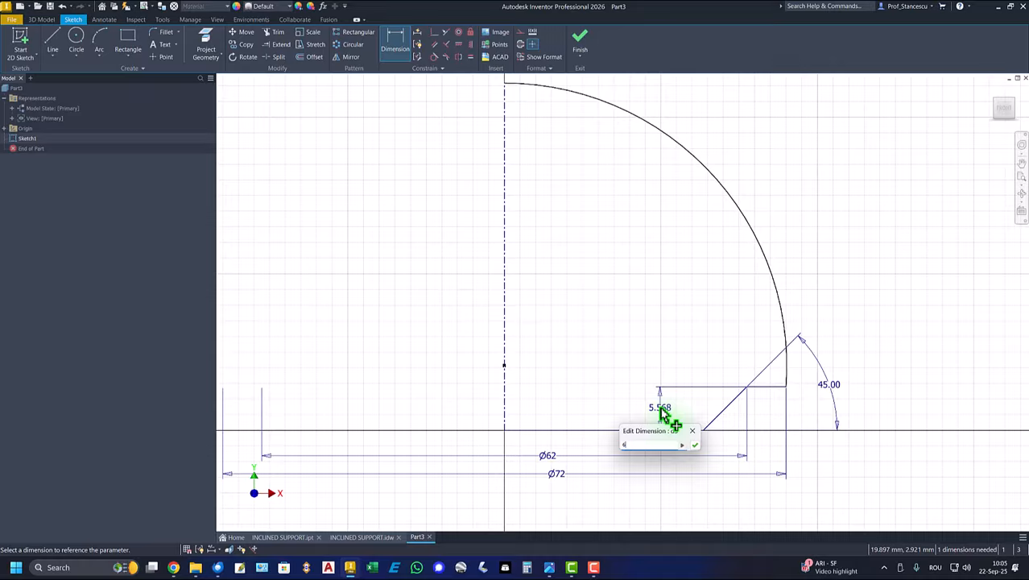
pyautogui.press('Return')
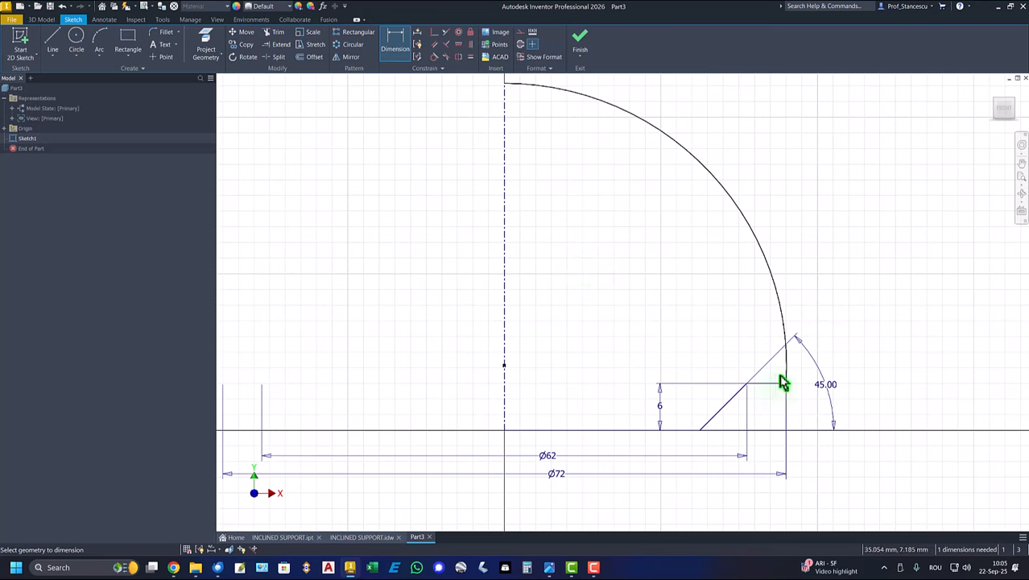
# - Constrain the short horizontal line perpendicular to the arc and finish the sketch
pyautogui.click(446, 44)
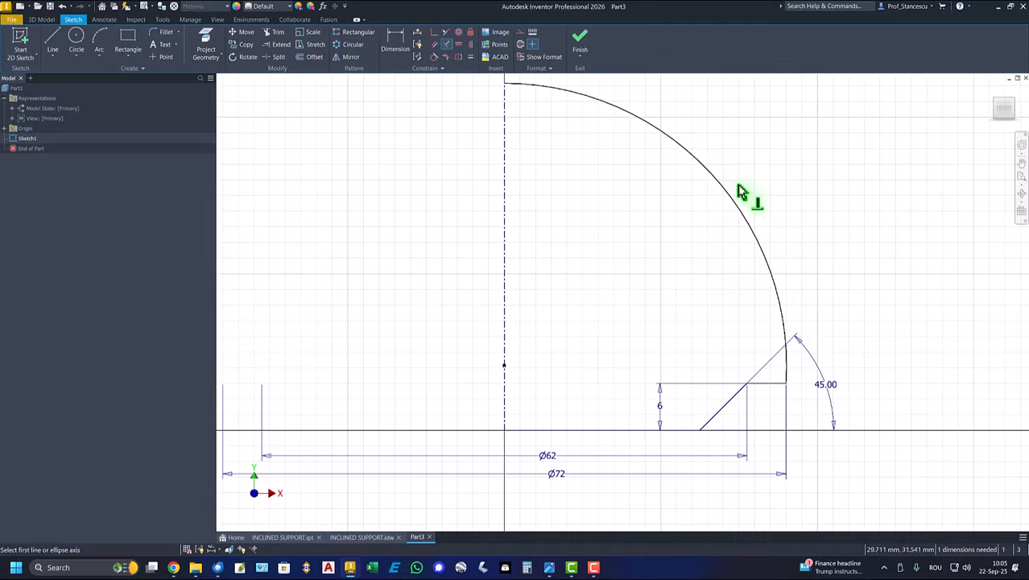
pyautogui.click(765, 384)
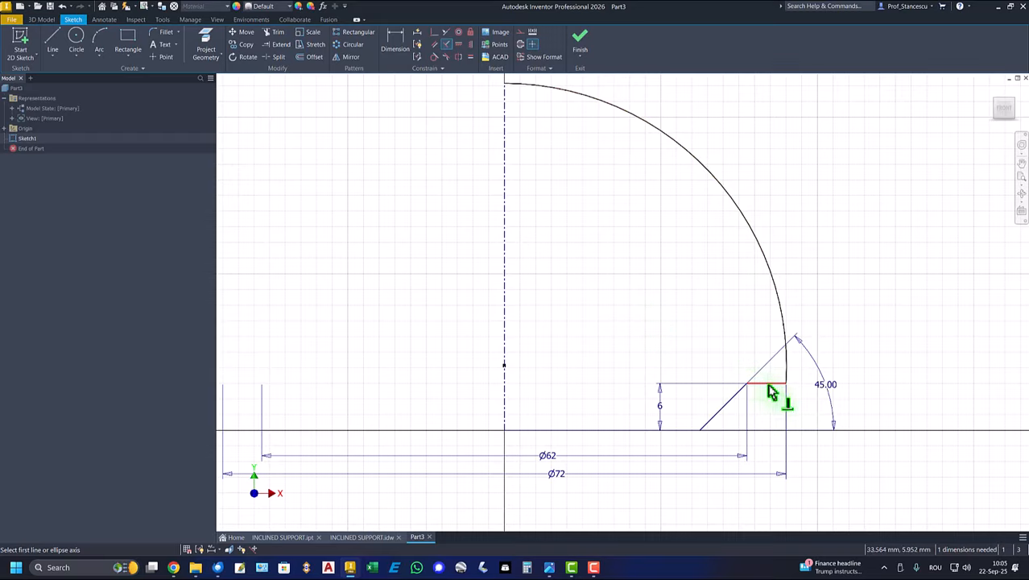
pyautogui.click(785, 368)
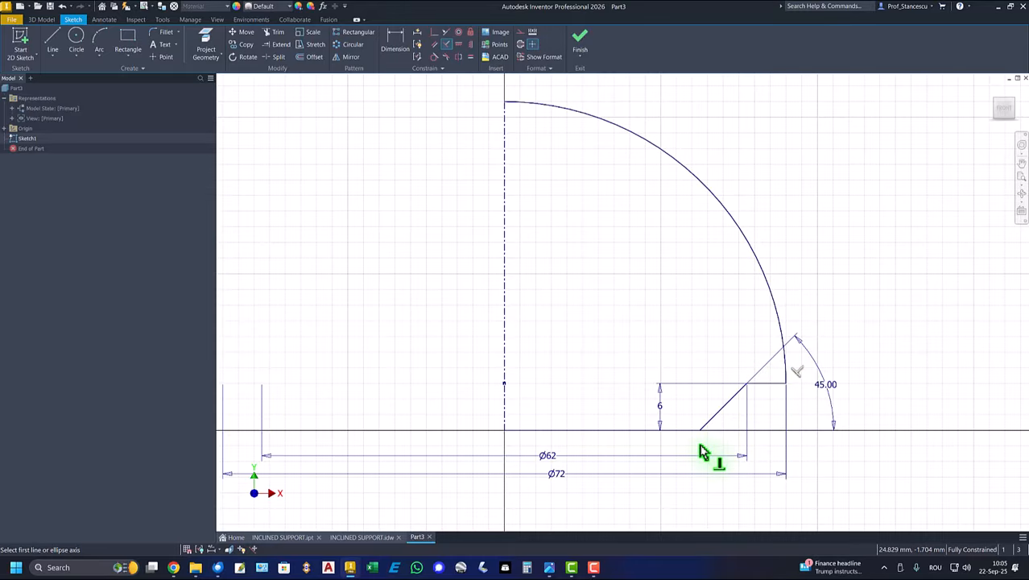
pyautogui.click(583, 44)
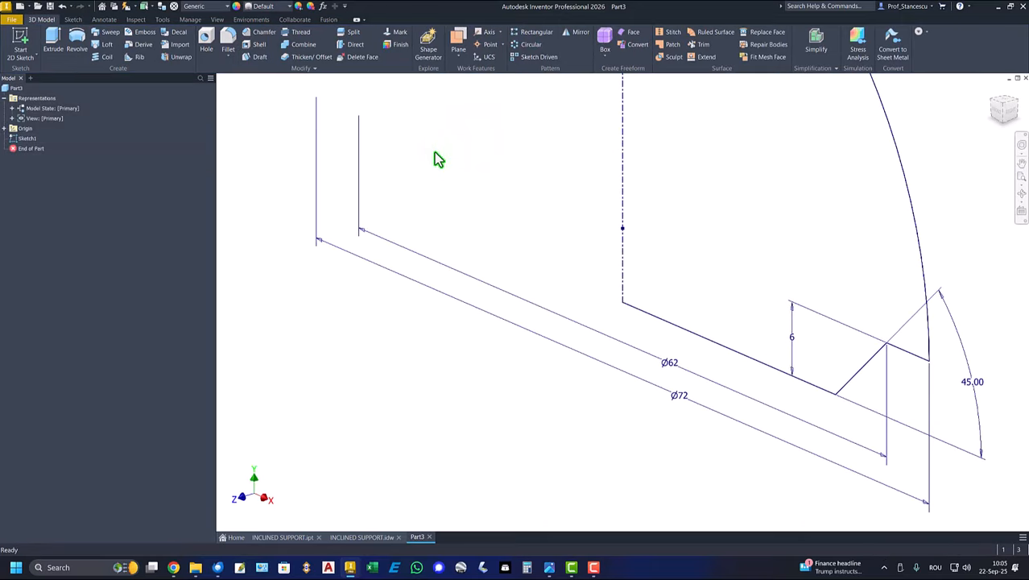
# - Revolve the profile a full 360 degrees around the centerline into a solid and show the home view
pyautogui.press('F6')
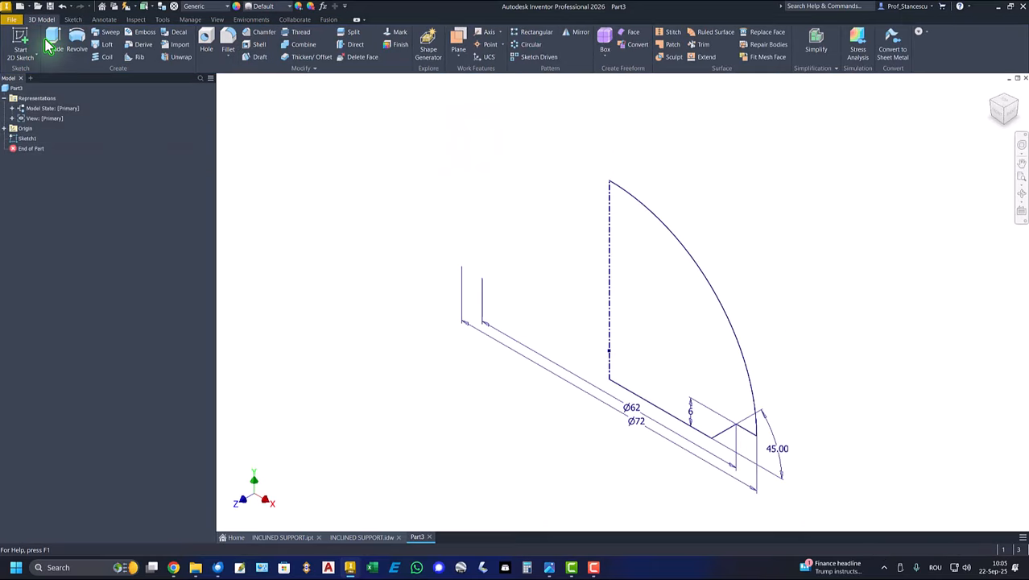
pyautogui.click(77, 47)
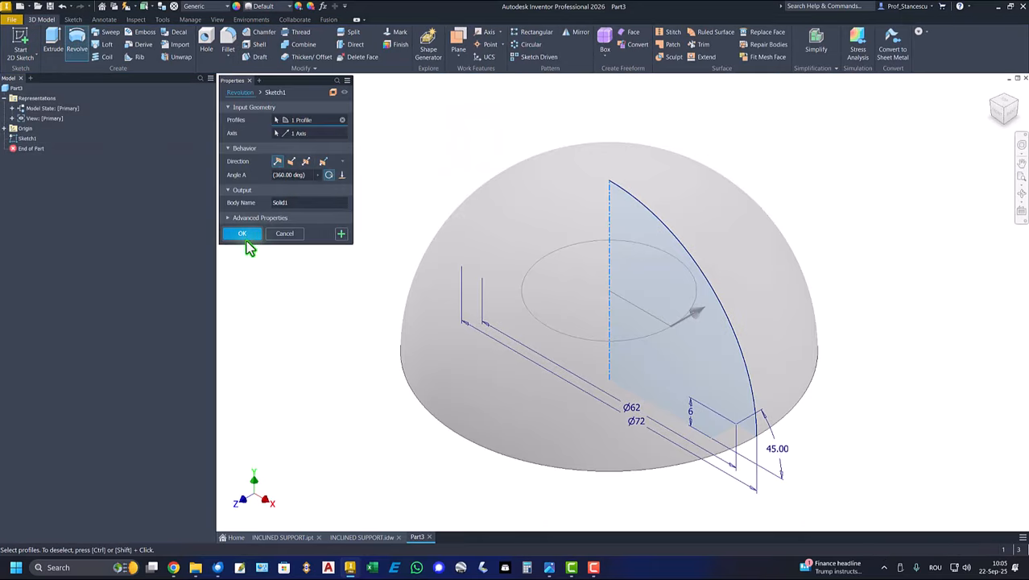
pyautogui.click(243, 233)
pyautogui.press('F6')
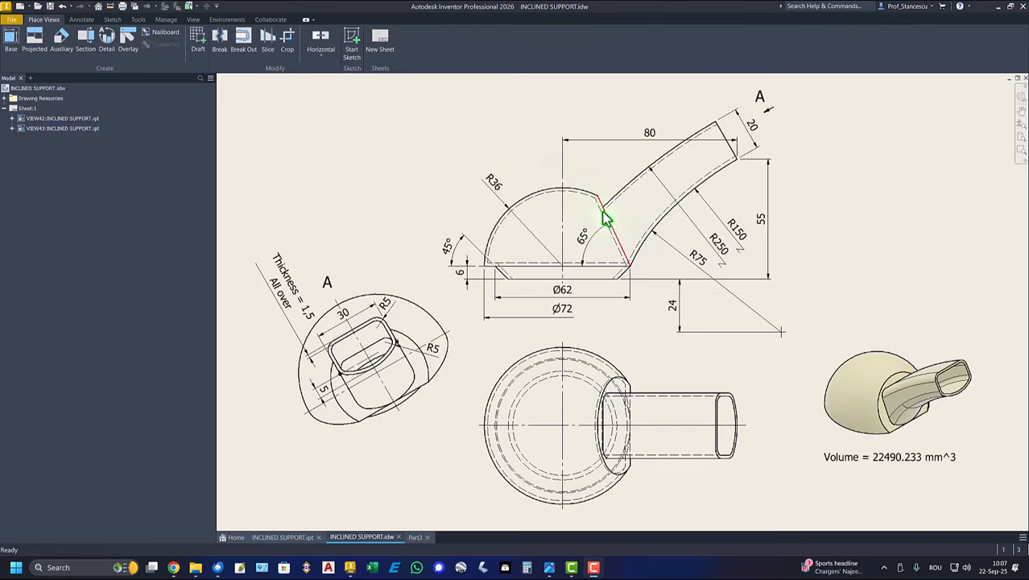
# - Review the 65° cut in the drawing, return to the new part and start a sketch on the XY plane
pyautogui.click(592, 252)
pyautogui.click(885, 418)
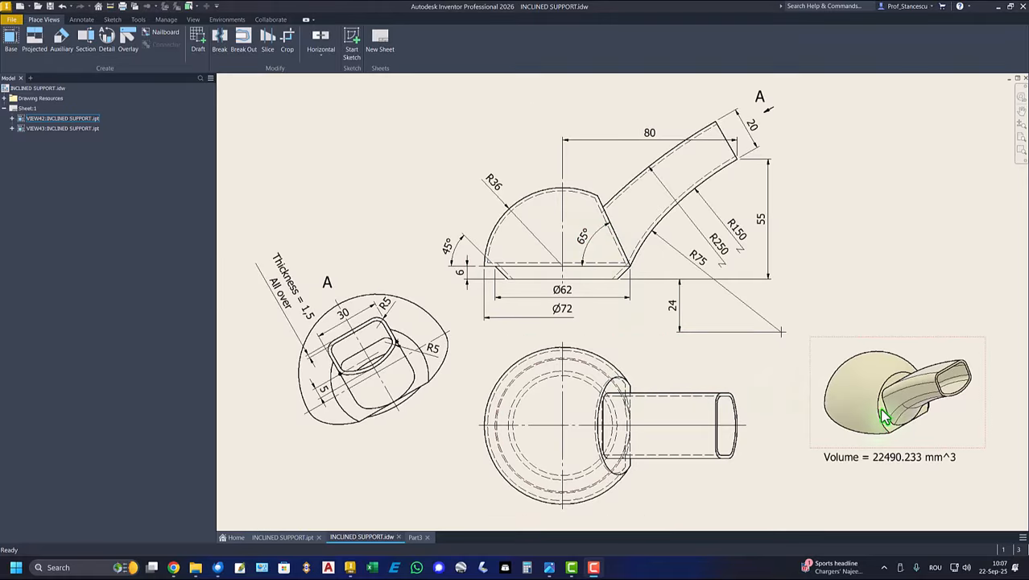
pyautogui.click(413, 537)
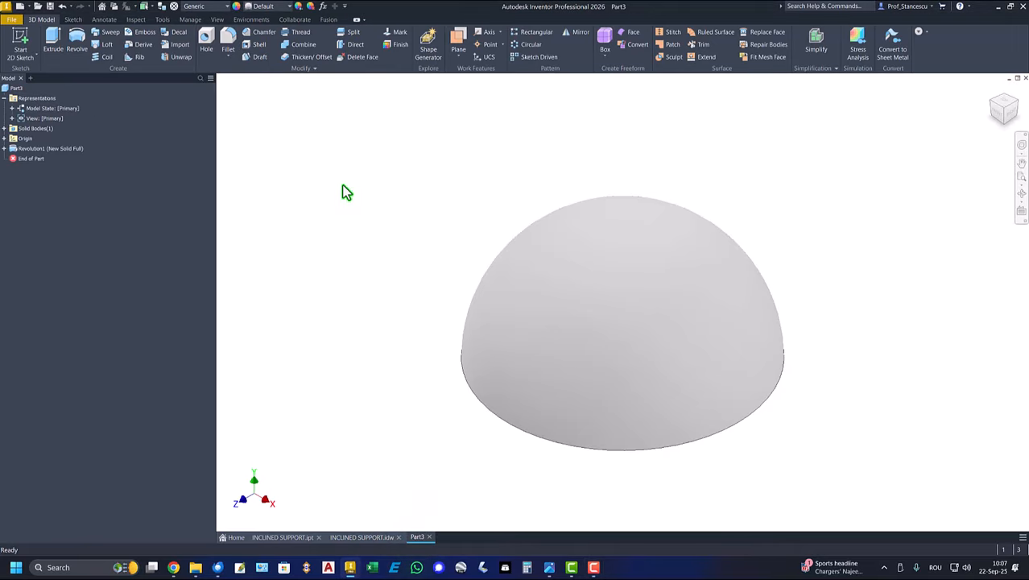
pyautogui.click(5, 138)
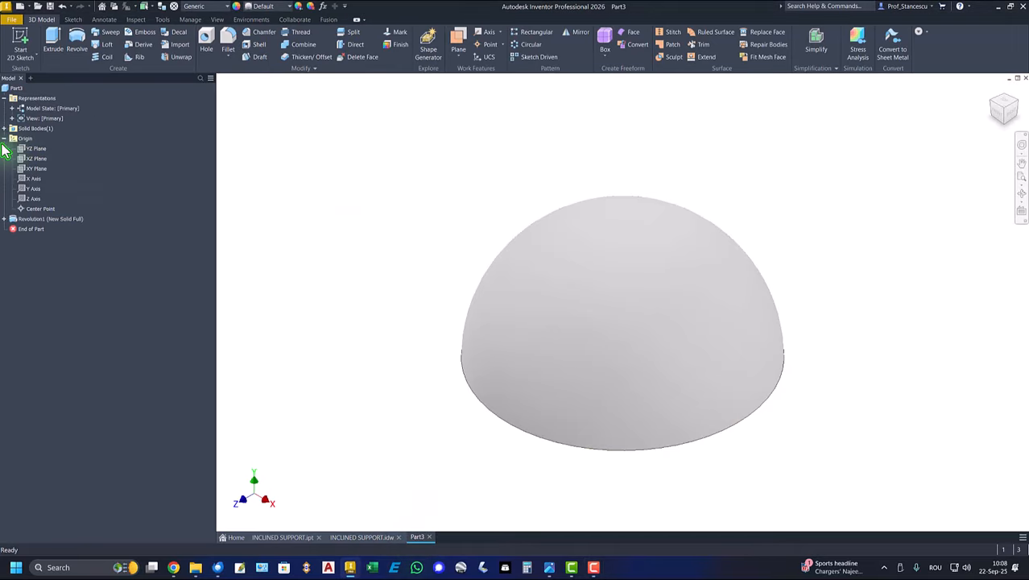
pyautogui.click(35, 169)
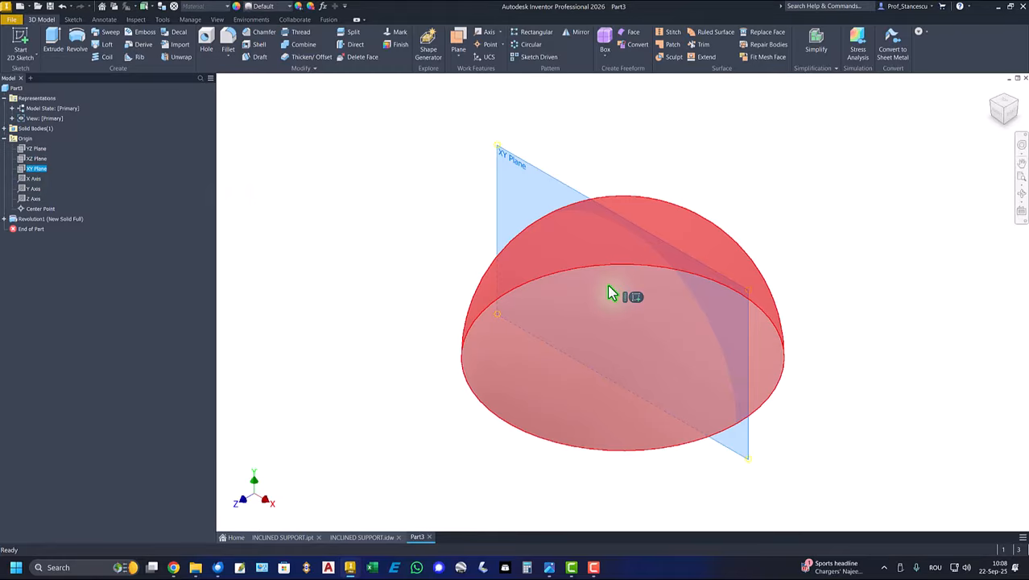
pyautogui.click(634, 298)
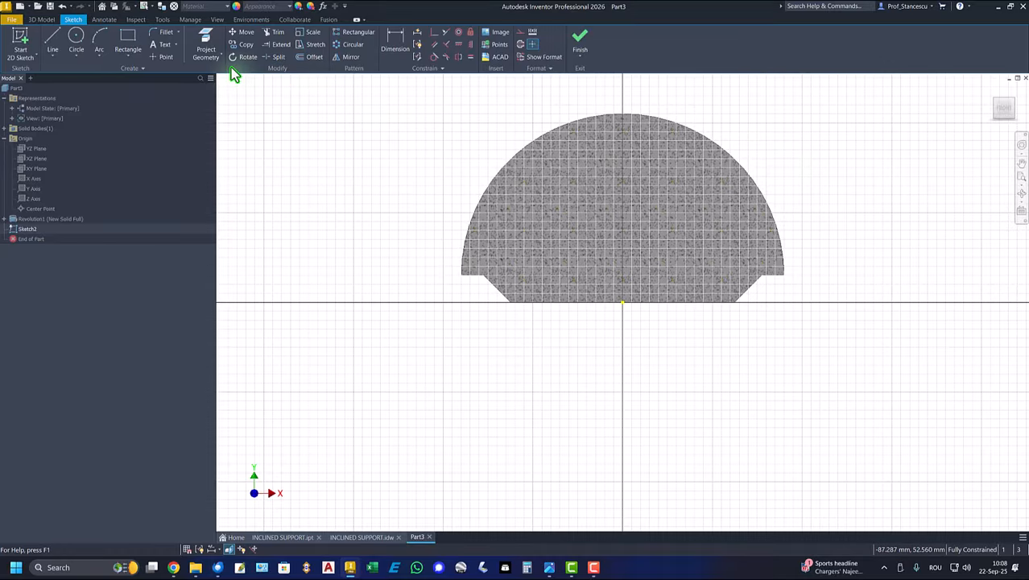
# - Project the slanted base edge on the positive X side of the dome into the sketch
pyautogui.click(215, 48)
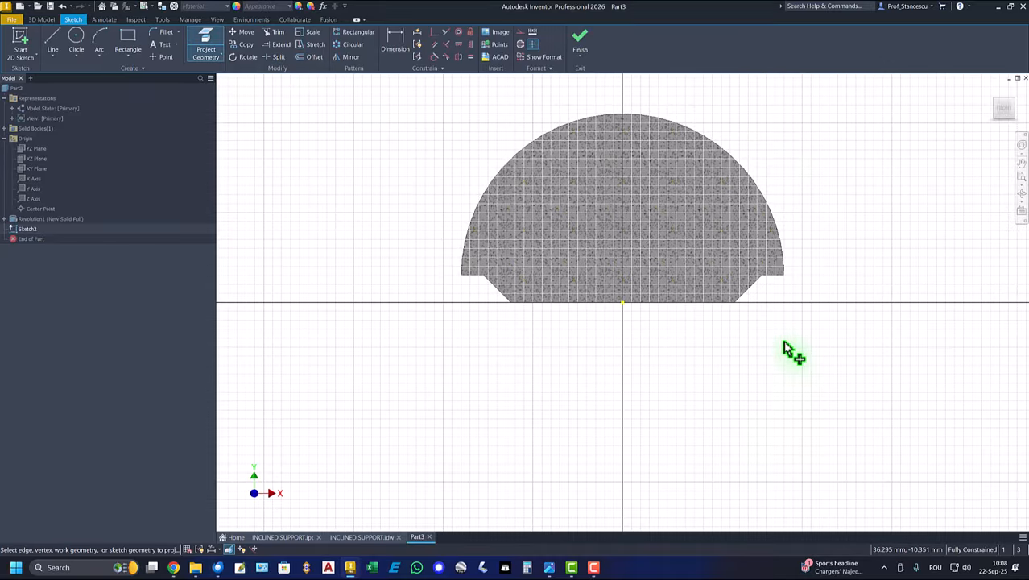
pyautogui.click(754, 285)
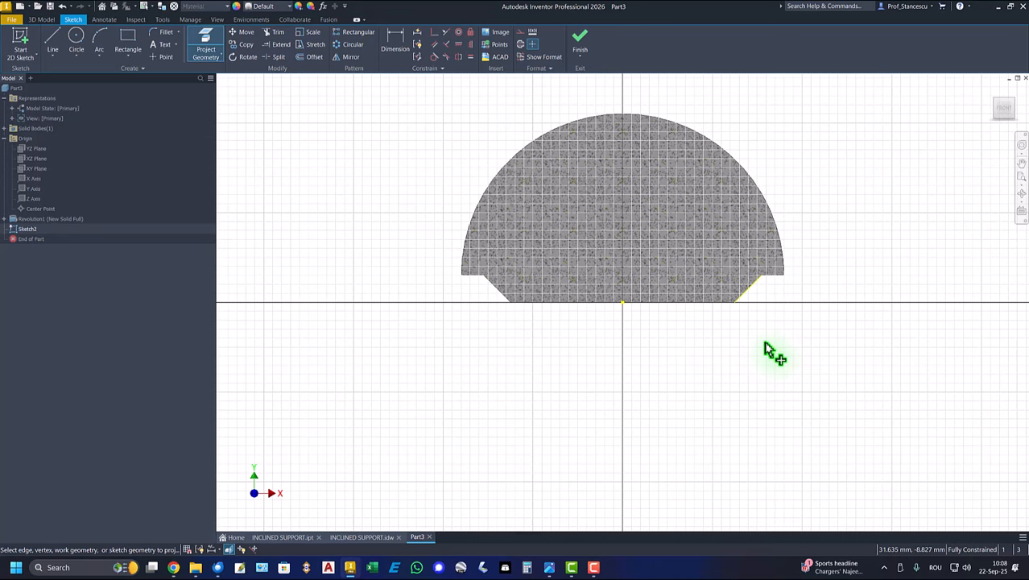
pyautogui.rightClick(767, 350)
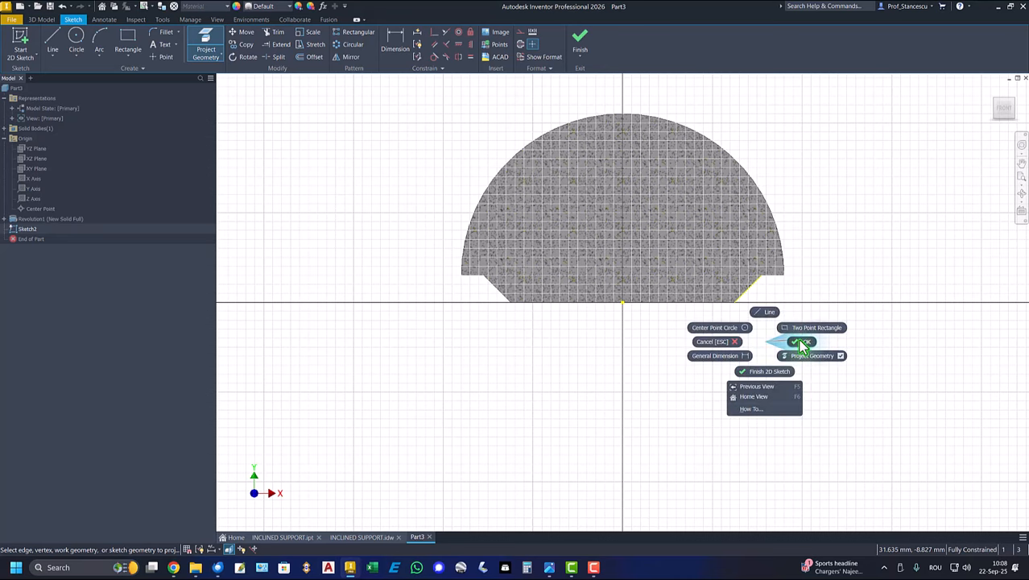
pyautogui.click(804, 344)
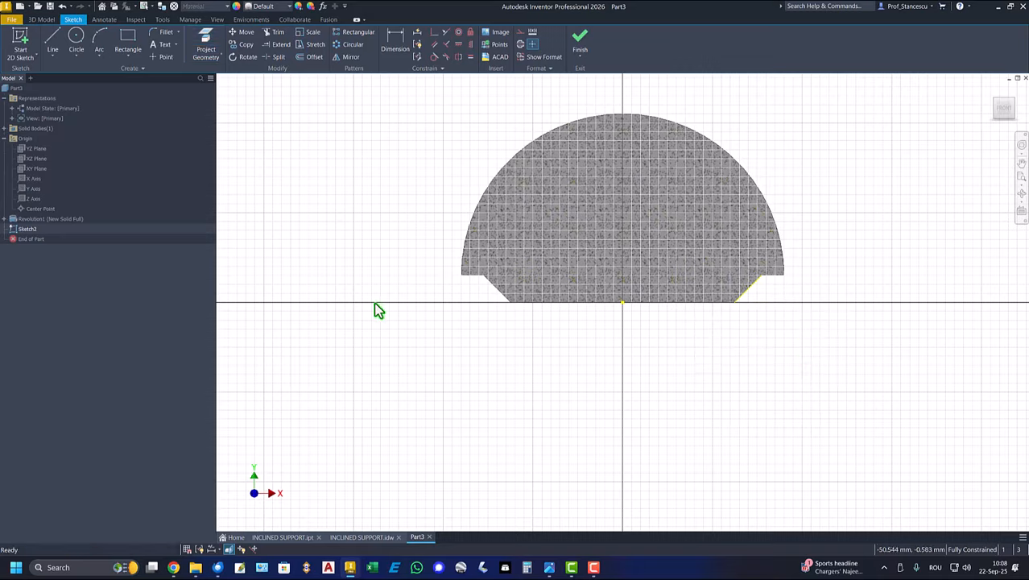
# - Draw a line about 48 mm long from the projected edge's upper endpoint, slanting inward and ending above the dome
pyautogui.click(53, 41)
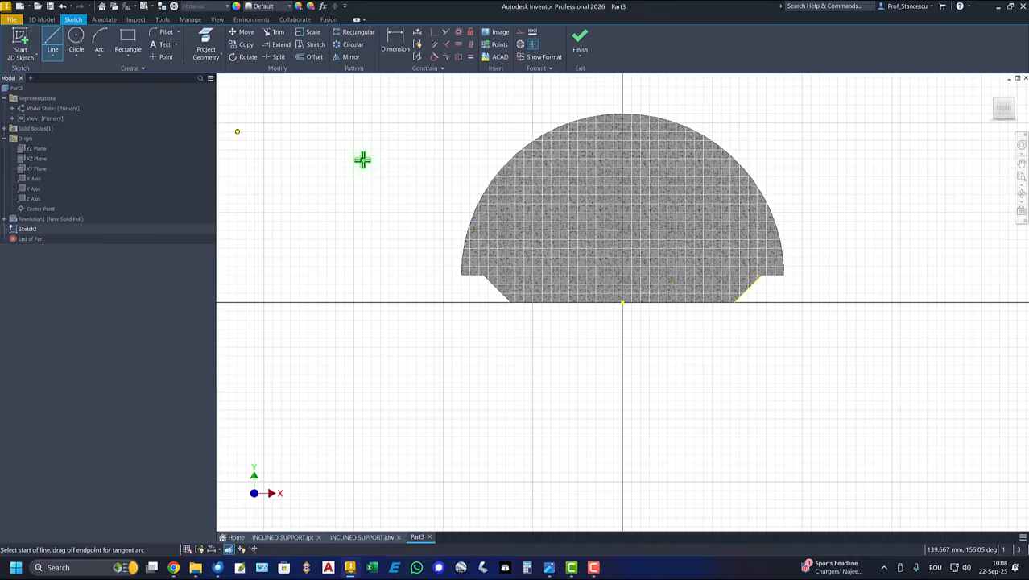
pyautogui.click(760, 274)
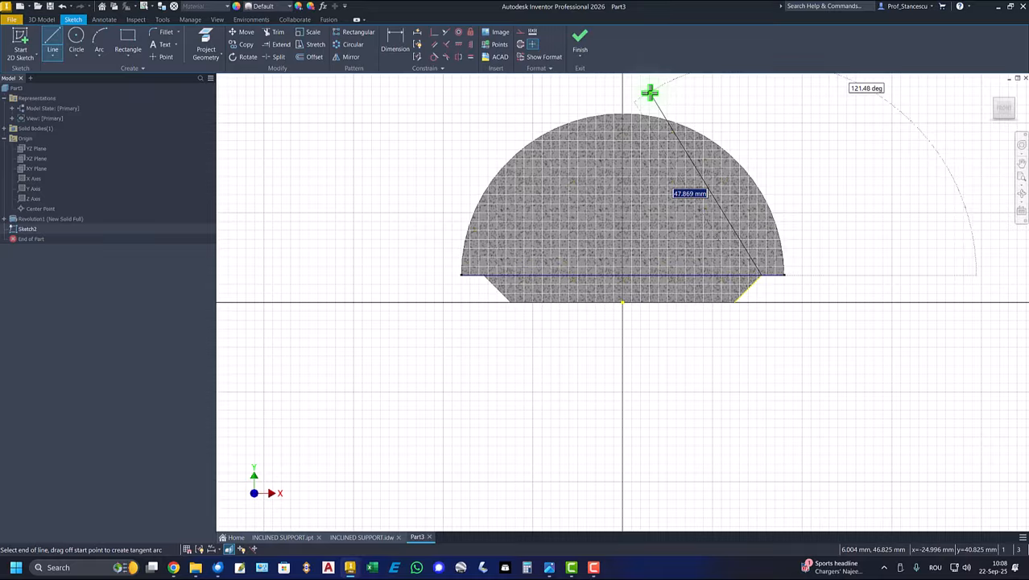
pyautogui.rightClick(714, 108)
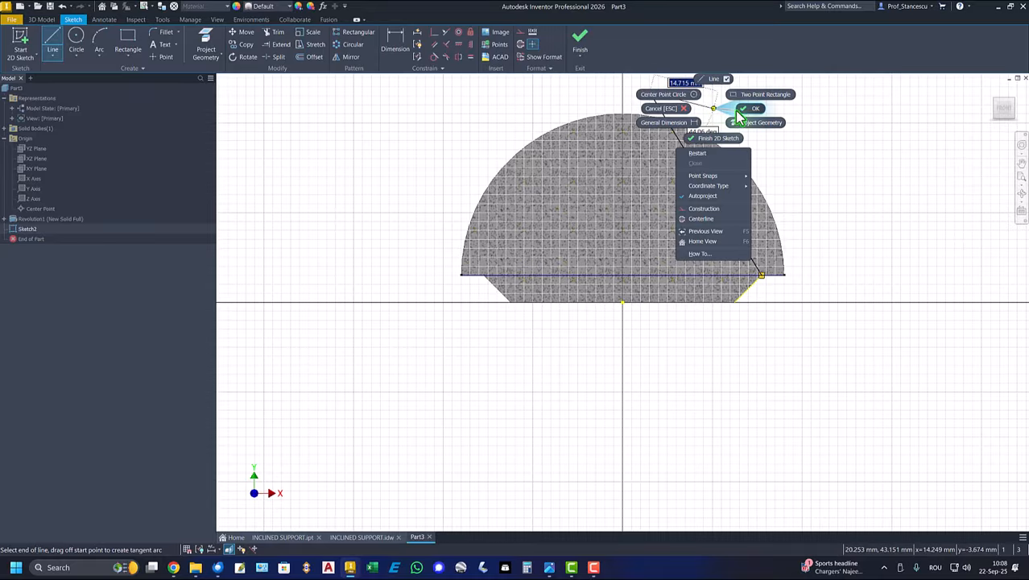
pyautogui.click(748, 108)
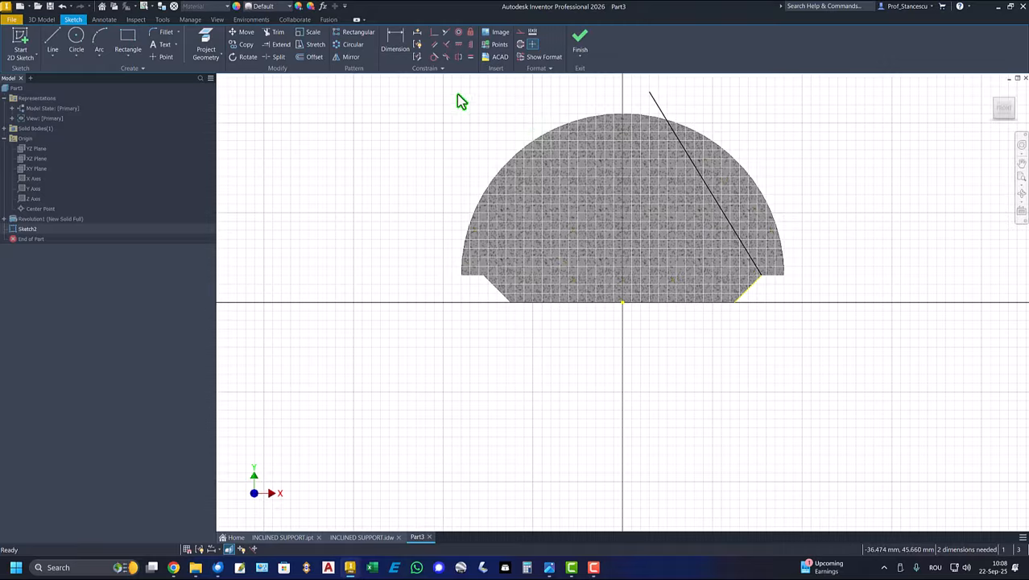
# - Dimension the angle between the slanted line and the horizontal base line as 65 degrees and finish the sketch
pyautogui.click(392, 40)
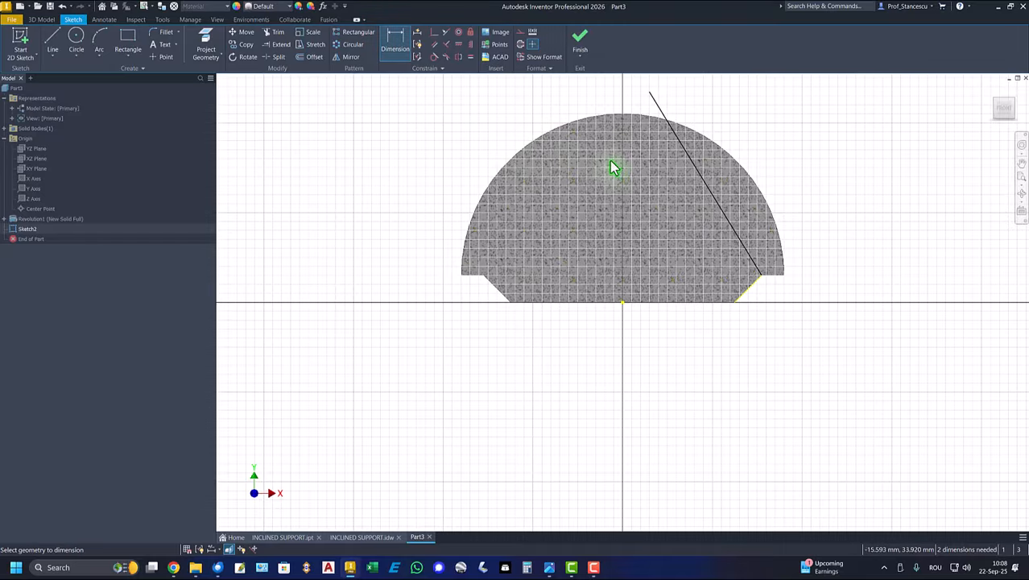
pyautogui.click(703, 183)
pyautogui.click(662, 302)
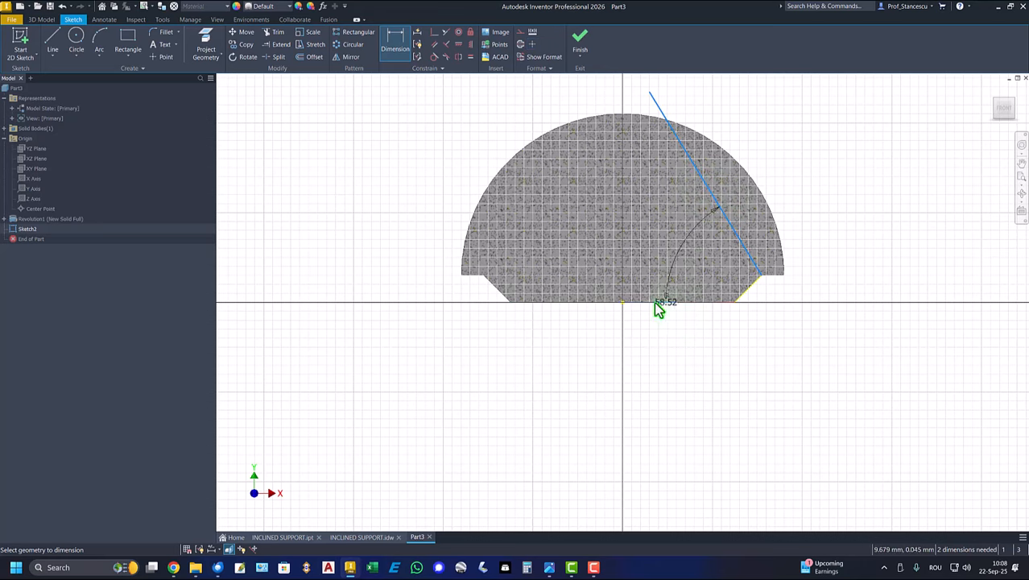
pyautogui.click(413, 195)
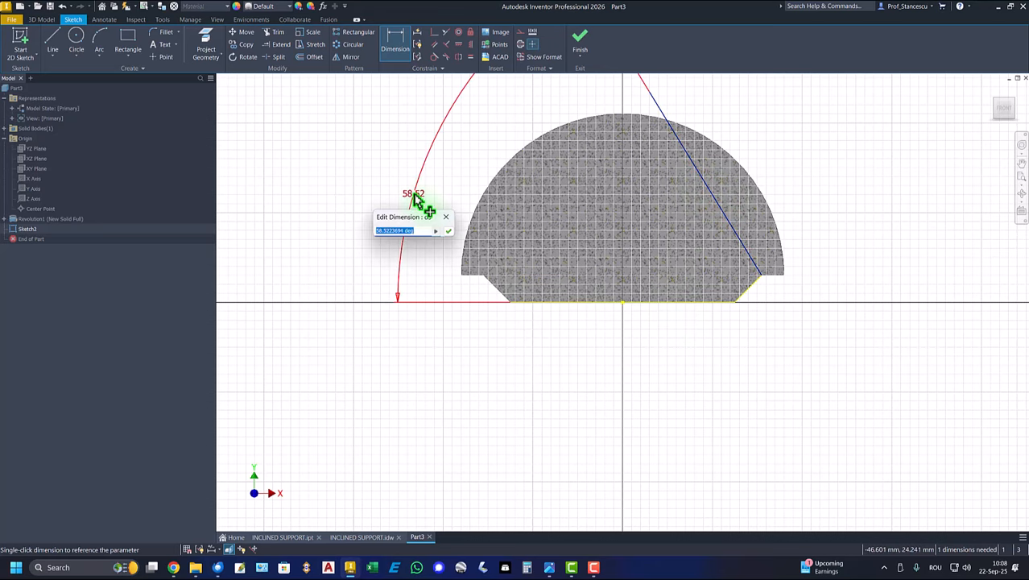
pyautogui.press('Return')
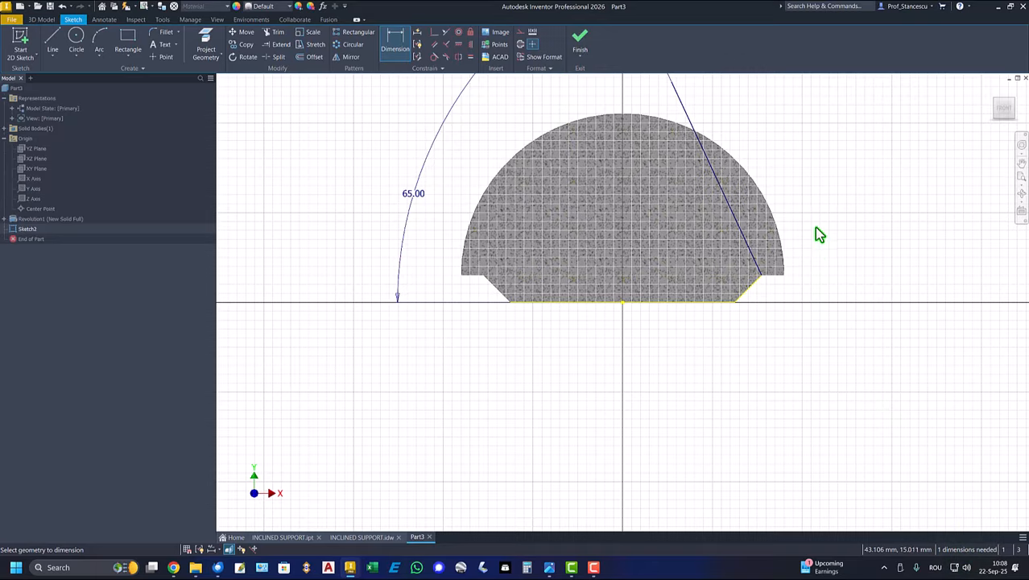
pyautogui.click(579, 40)
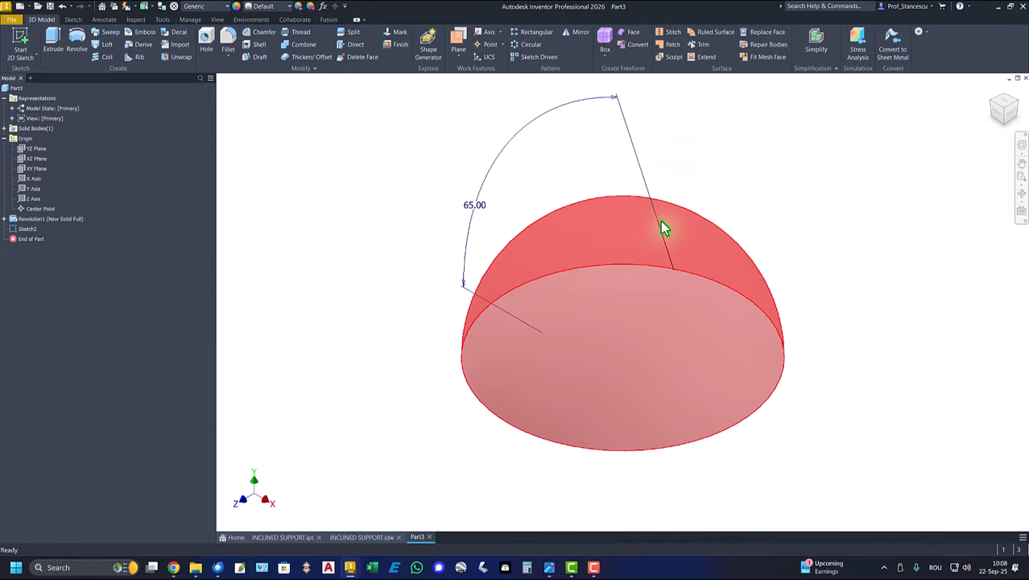
# - Create a work axis along the slanted sketch line and a work plane through that line at 90 degrees to the XY plane
pyautogui.click(660, 242)
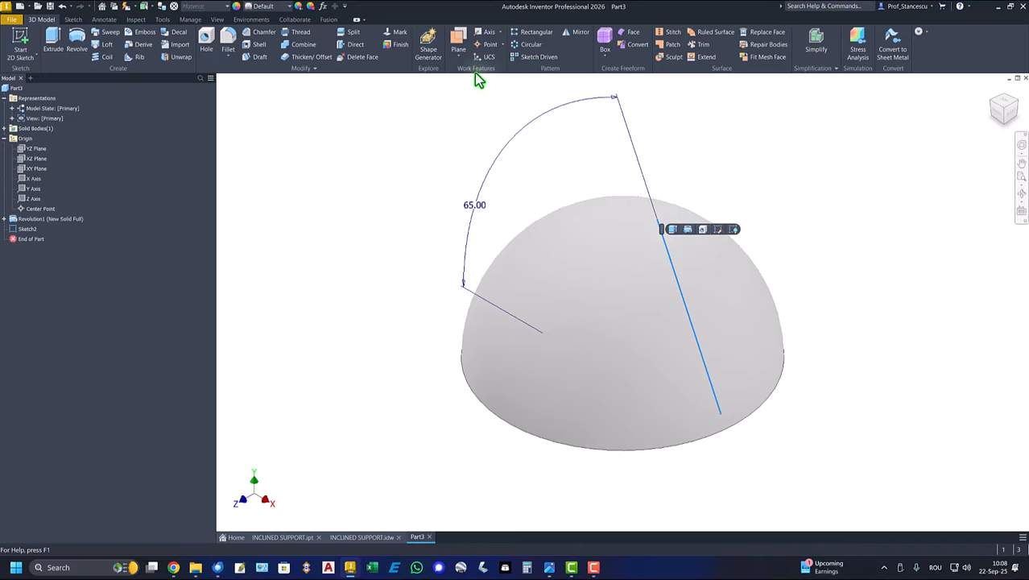
pyautogui.click(488, 36)
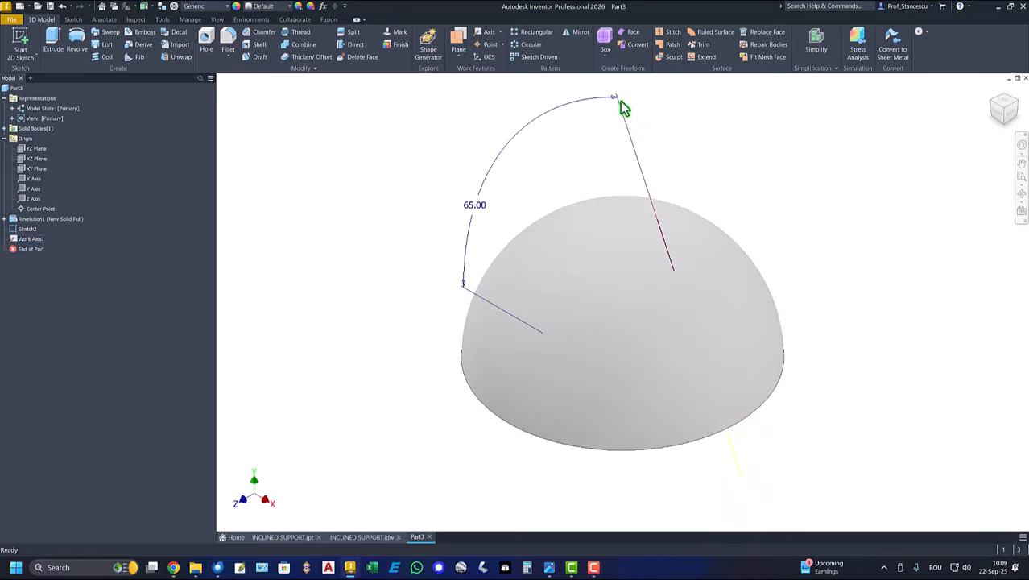
pyautogui.click(458, 42)
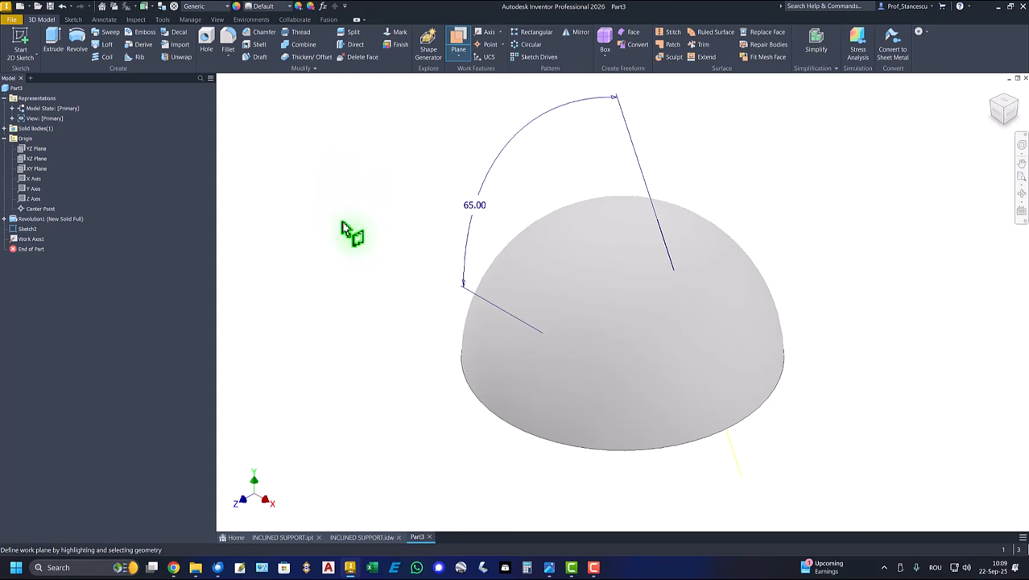
pyautogui.click(31, 172)
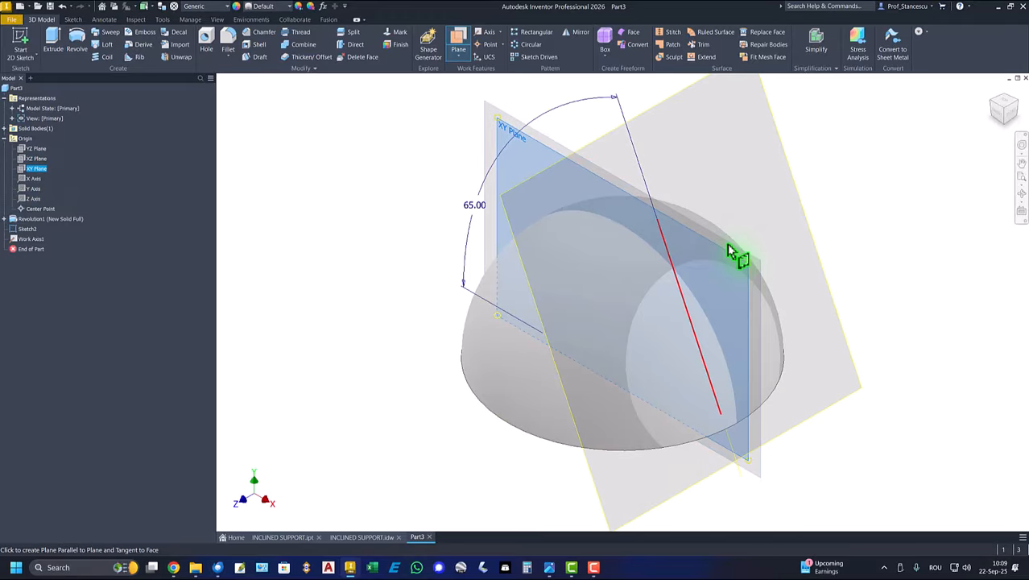
pyautogui.click(671, 255)
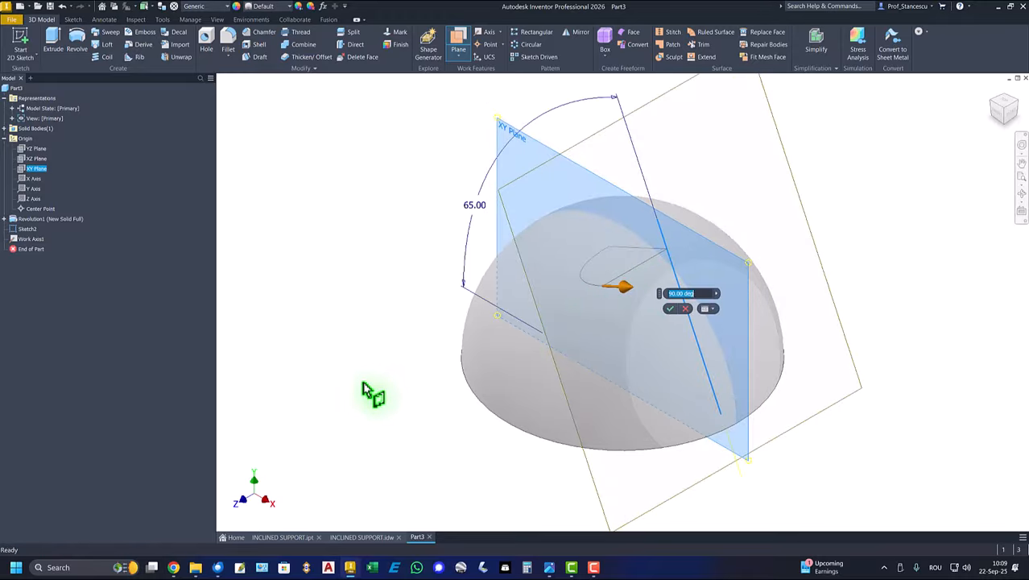
pyautogui.click(671, 310)
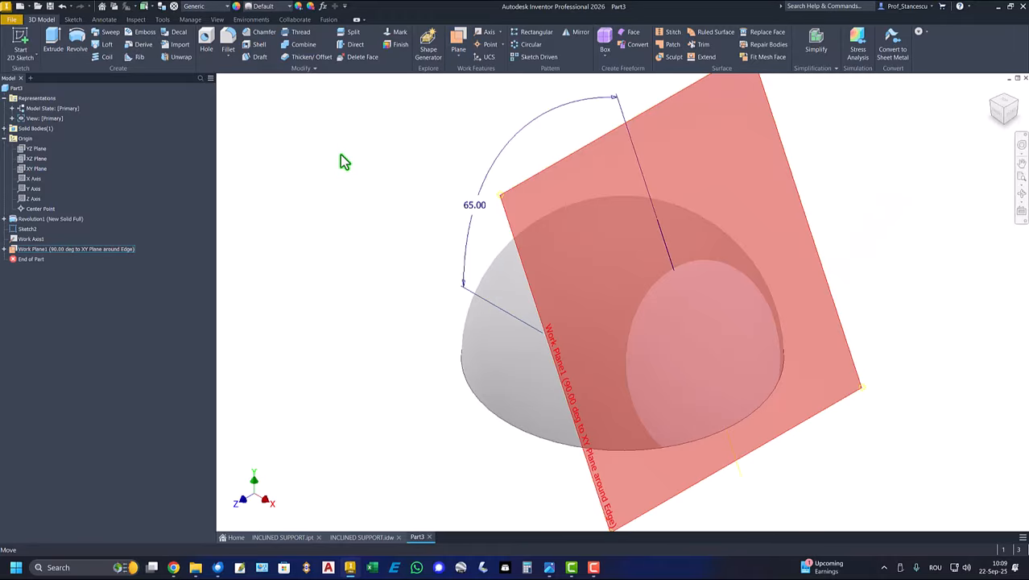
# - Split the solid with the inclined work plane, removing the portion of the dome on its outer side
pyautogui.click(350, 33)
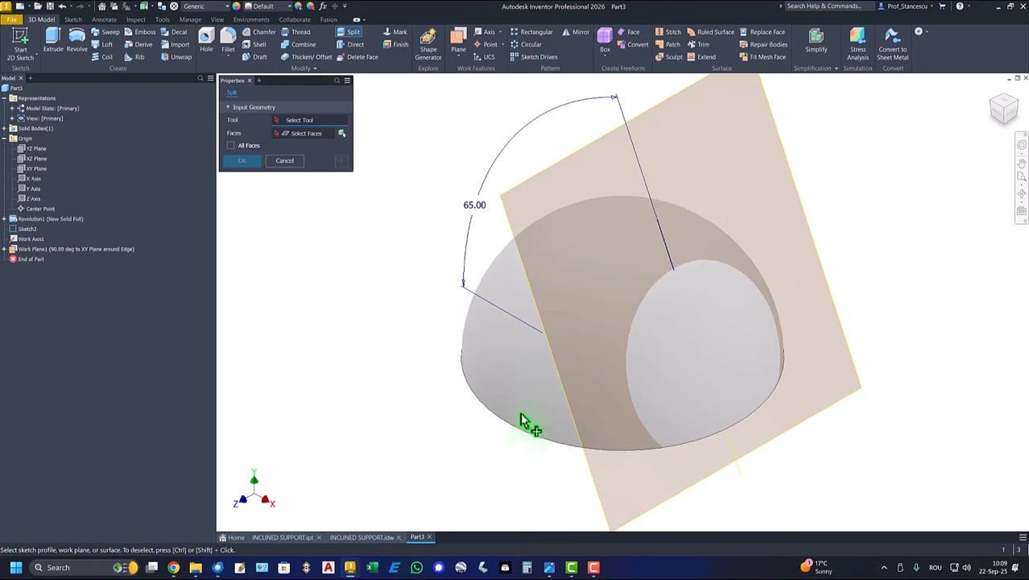
pyautogui.click(581, 157)
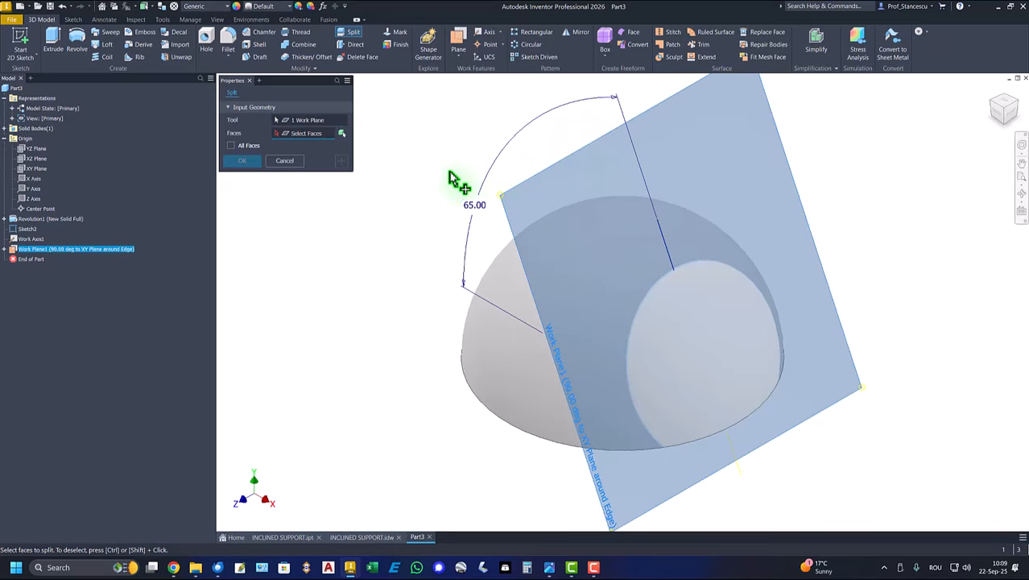
pyautogui.click(342, 137)
pyautogui.click(306, 163)
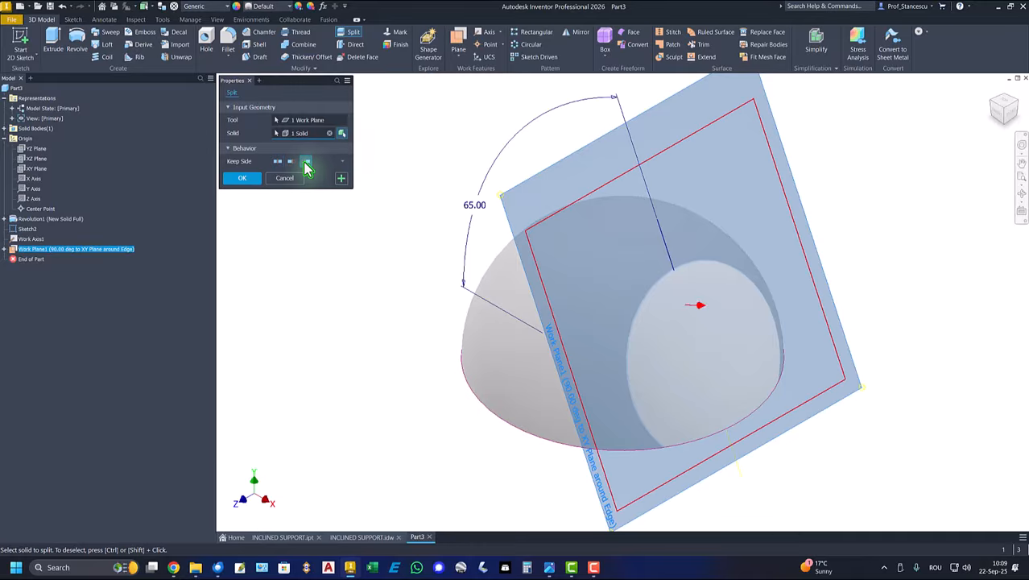
pyautogui.click(244, 178)
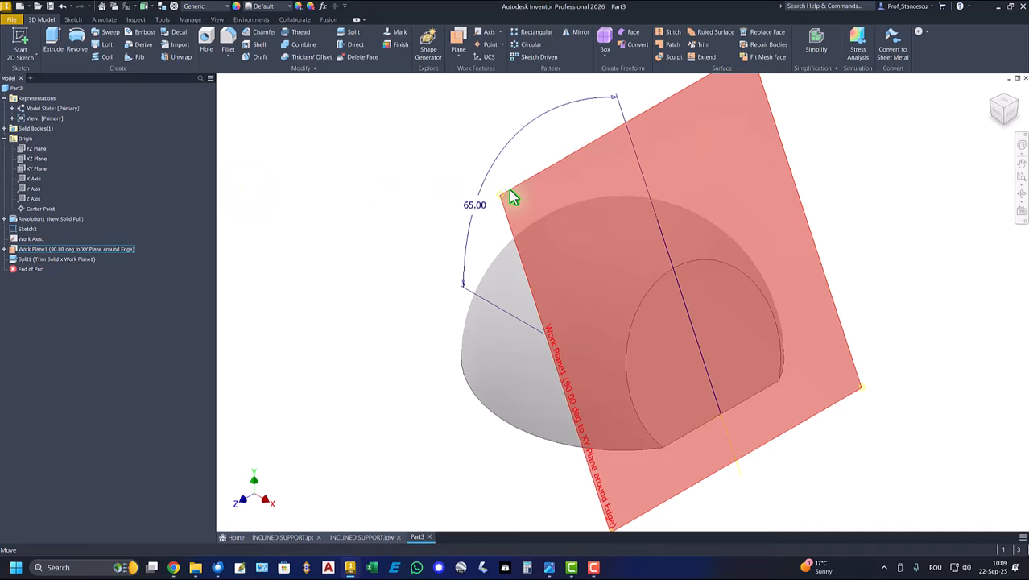
# - Hide the inclined work plane, the sketch with the 65-degree line and the work axis
pyautogui.rightClick(509, 193)
pyautogui.click(539, 208)
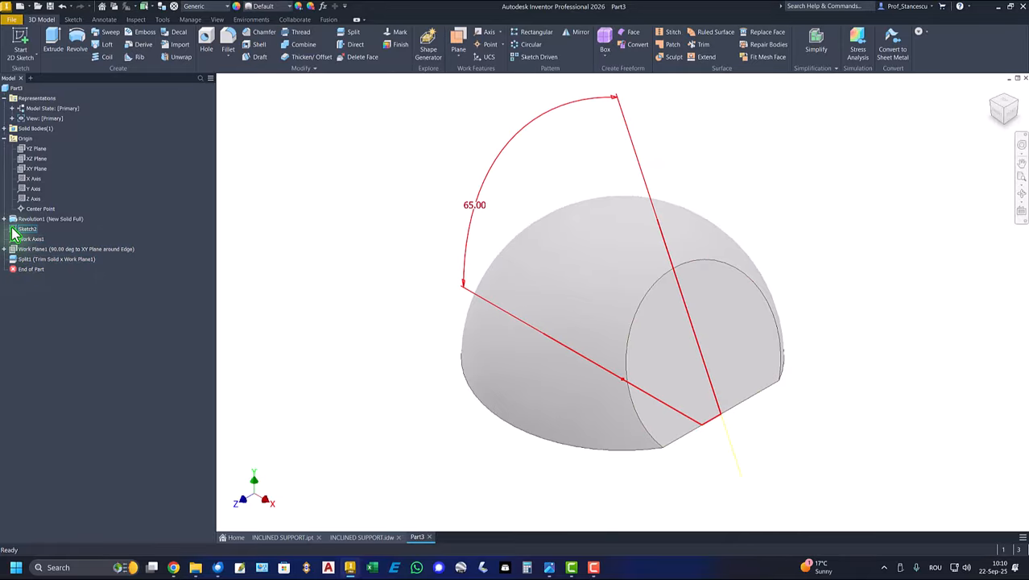
pyautogui.rightClick(19, 228)
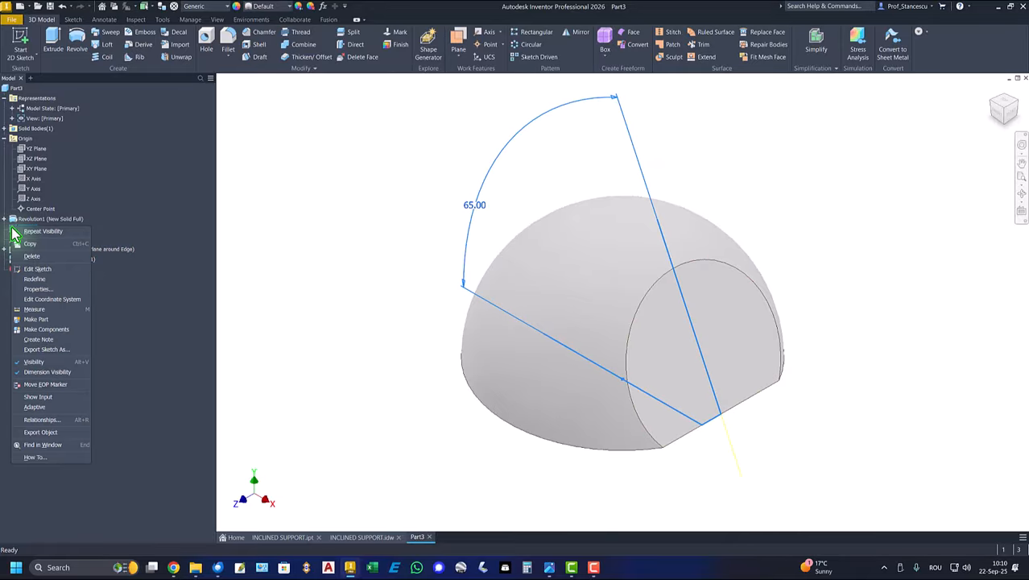
pyautogui.click(35, 361)
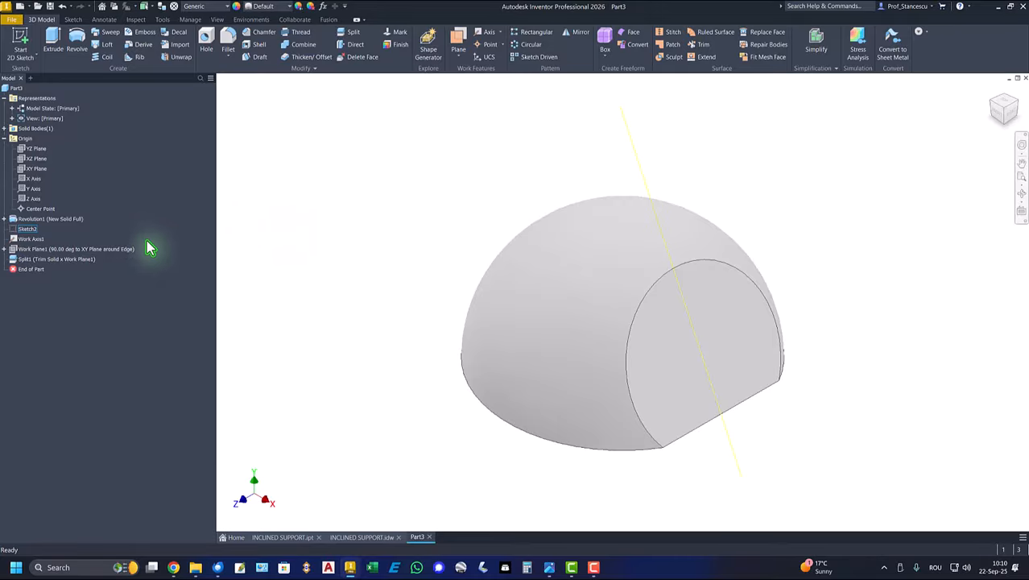
pyautogui.rightClick(24, 241)
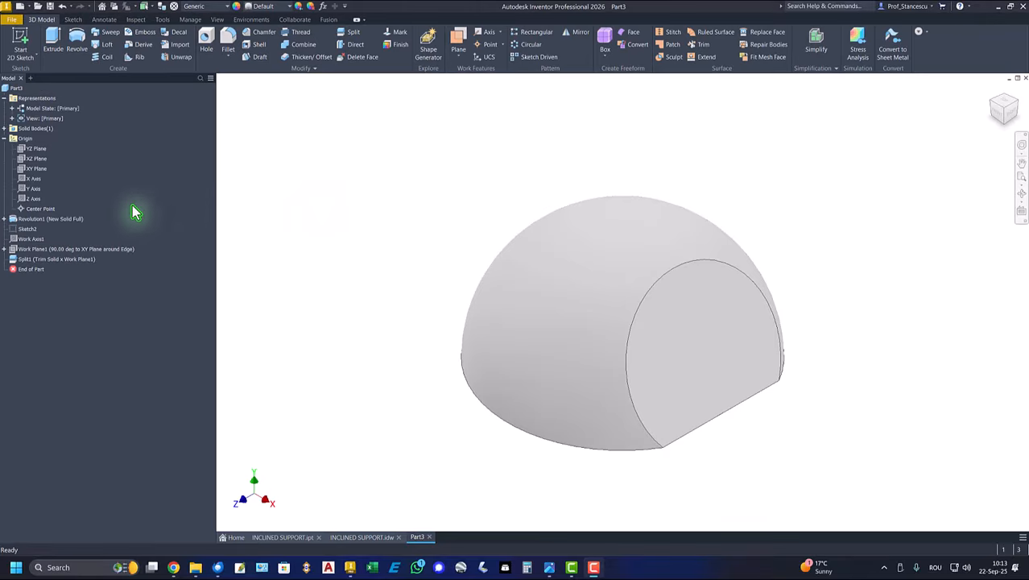
# - Start another sketch on the XY plane and project the slanted base edge below the inclined cut face
pyautogui.click(33, 168)
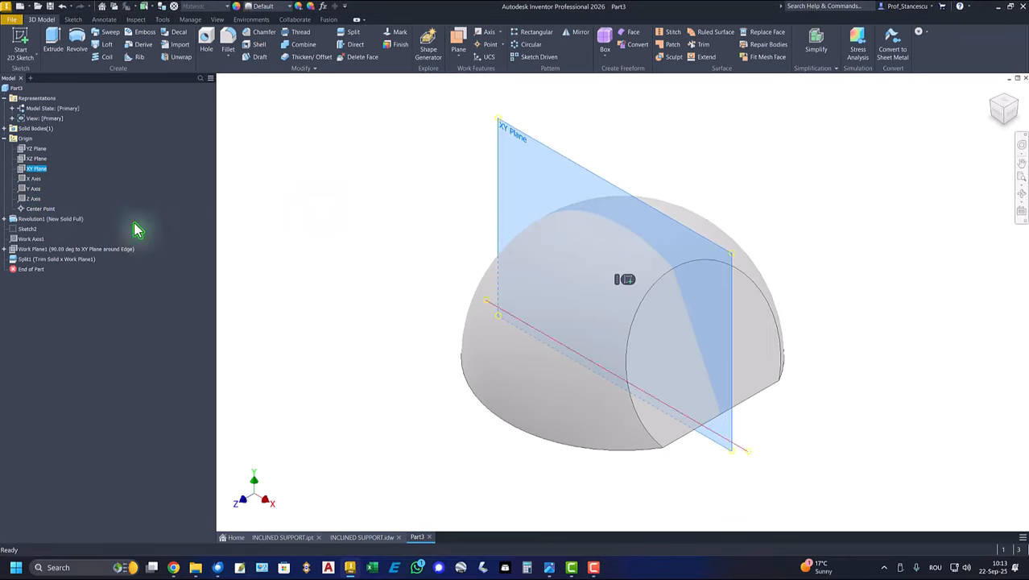
pyautogui.click(632, 288)
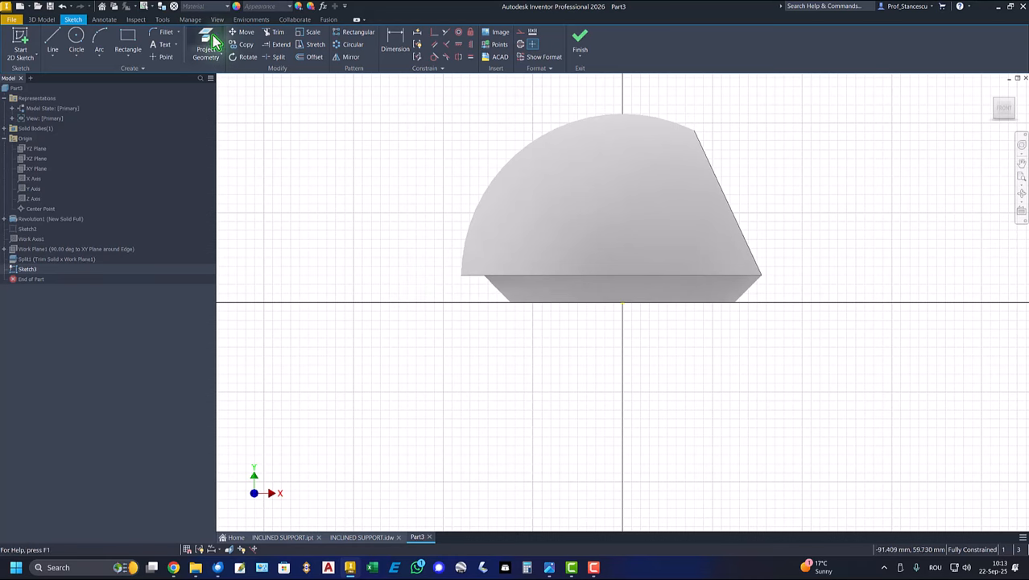
pyautogui.click(207, 44)
pyautogui.click(754, 289)
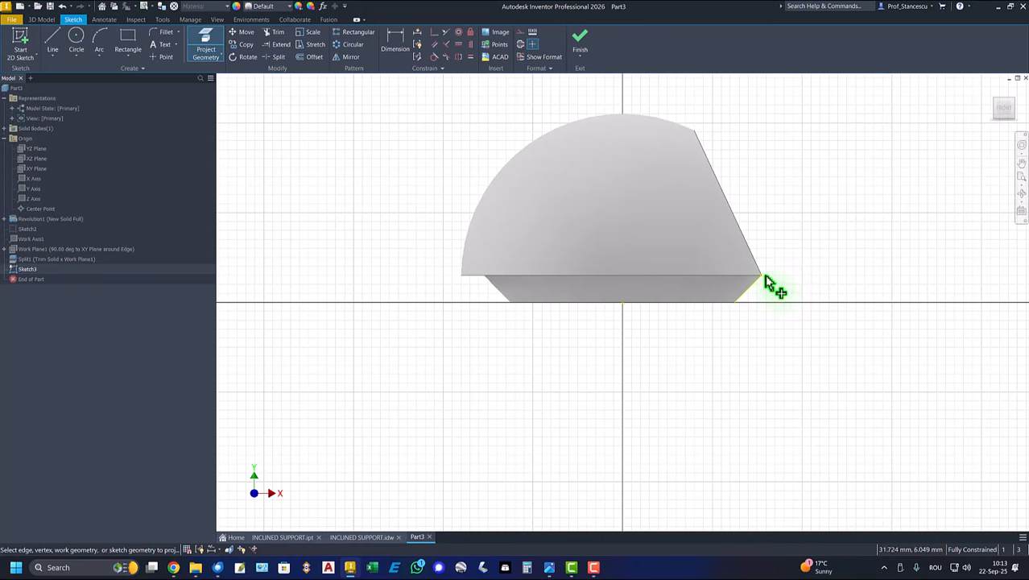
# - End edge projection and convert the projected slanted base edge to construction geometry
pyautogui.rightClick(775, 327)
pyautogui.click(809, 324)
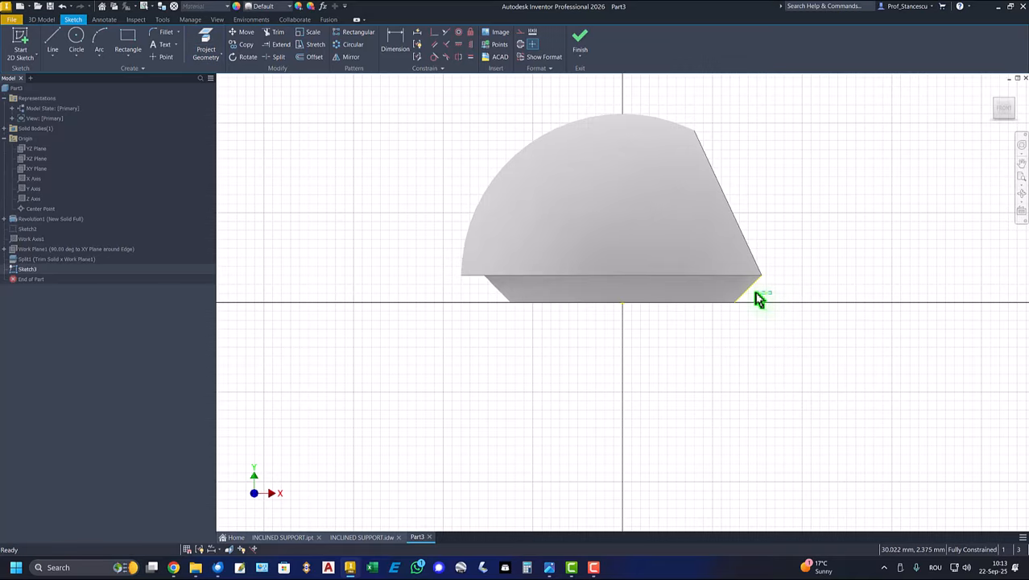
pyautogui.click(759, 300)
pyautogui.rightClick(719, 358)
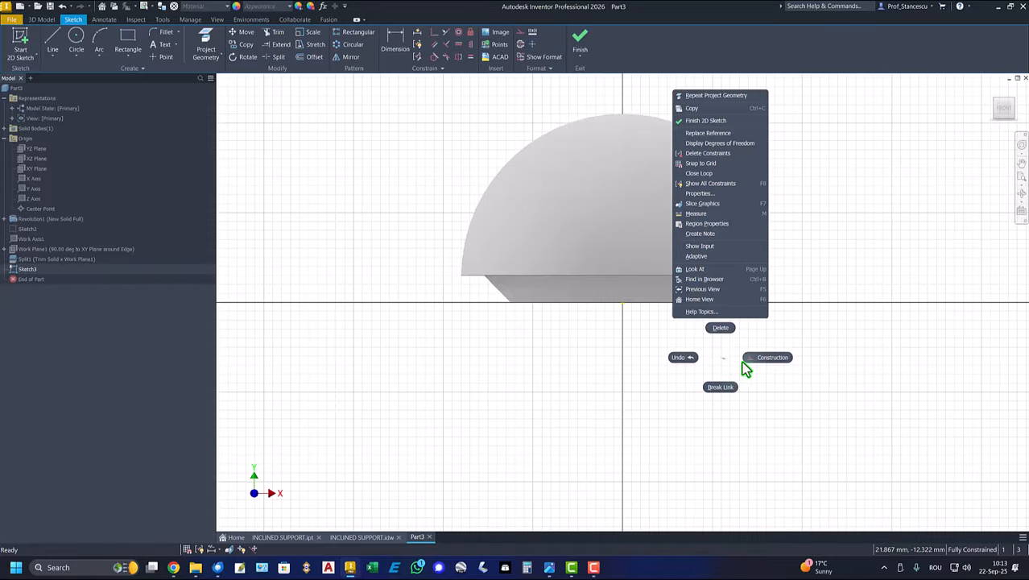
pyautogui.click(774, 357)
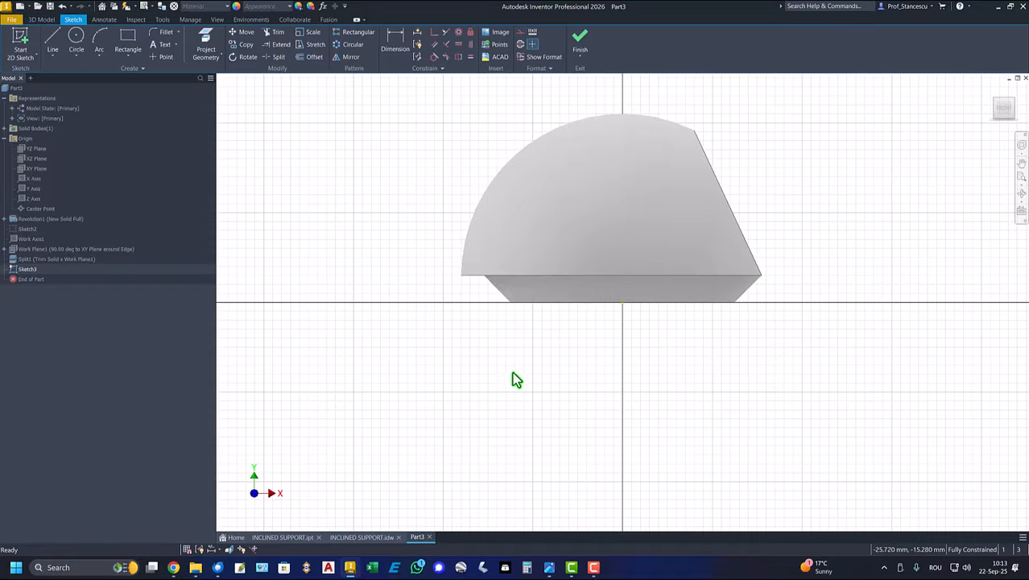
# - Draw a three-point arc of radius 75 mm rising outward from the lower corner of the inclined cut face
pyautogui.moveTo(606, 383)
pyautogui.mouseDown(button='middle')
pyautogui.moveTo(436, 447)
pyautogui.moveTo(460, 439)
pyautogui.mouseUp(button='middle')
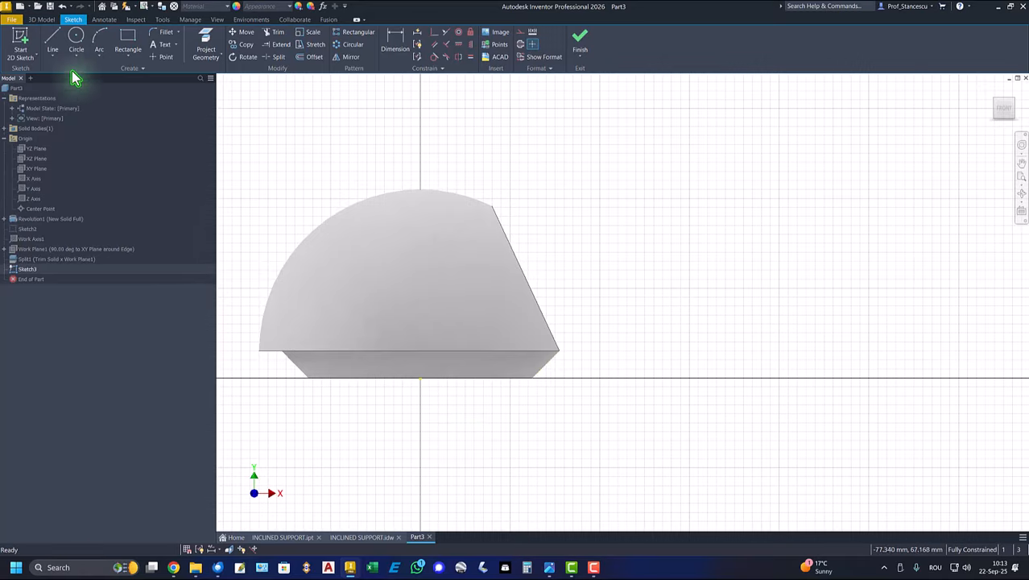
pyautogui.click(99, 39)
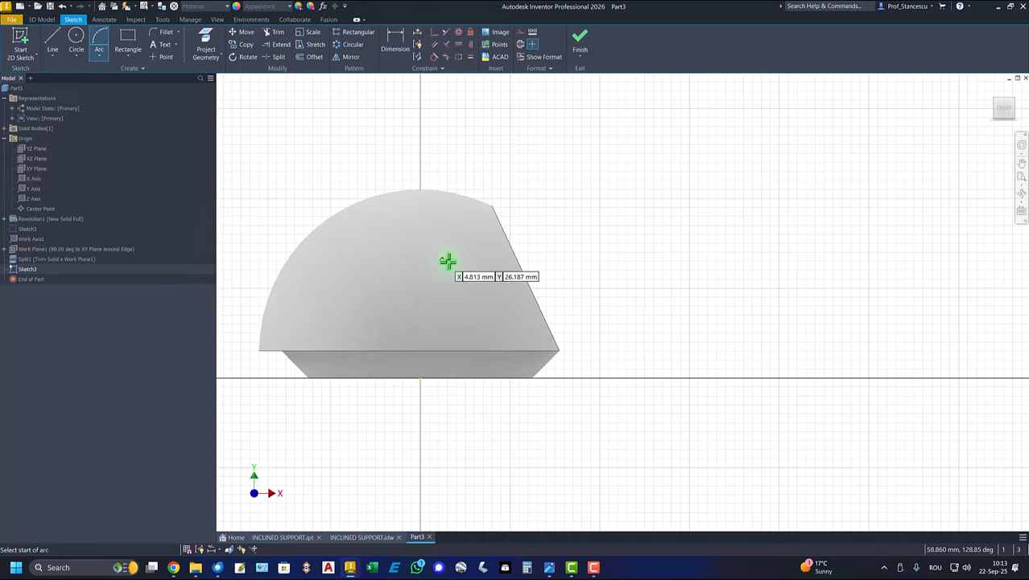
pyautogui.click(561, 349)
pyautogui.click(651, 267)
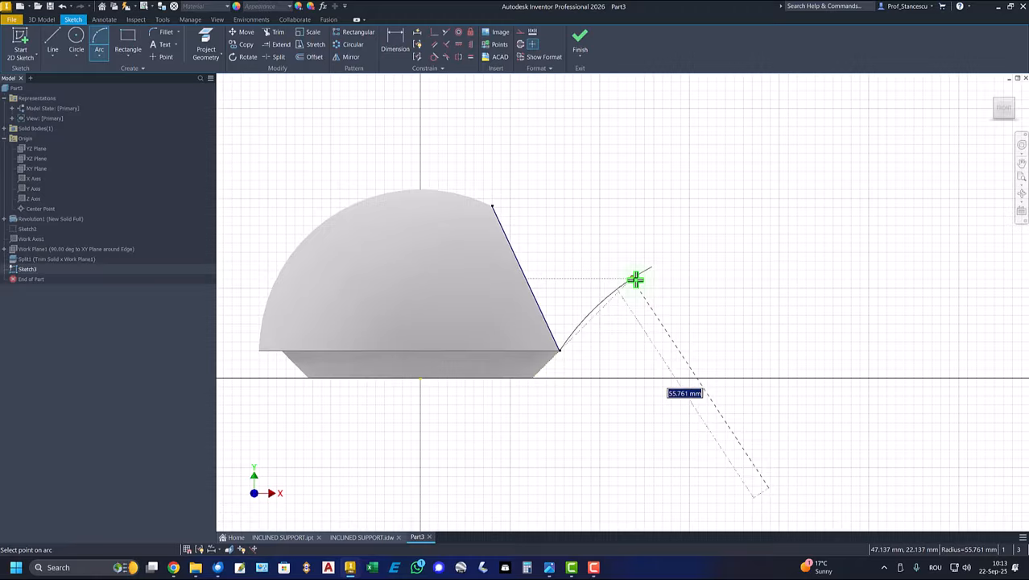
pyautogui.write('75')
pyautogui.press('Return')
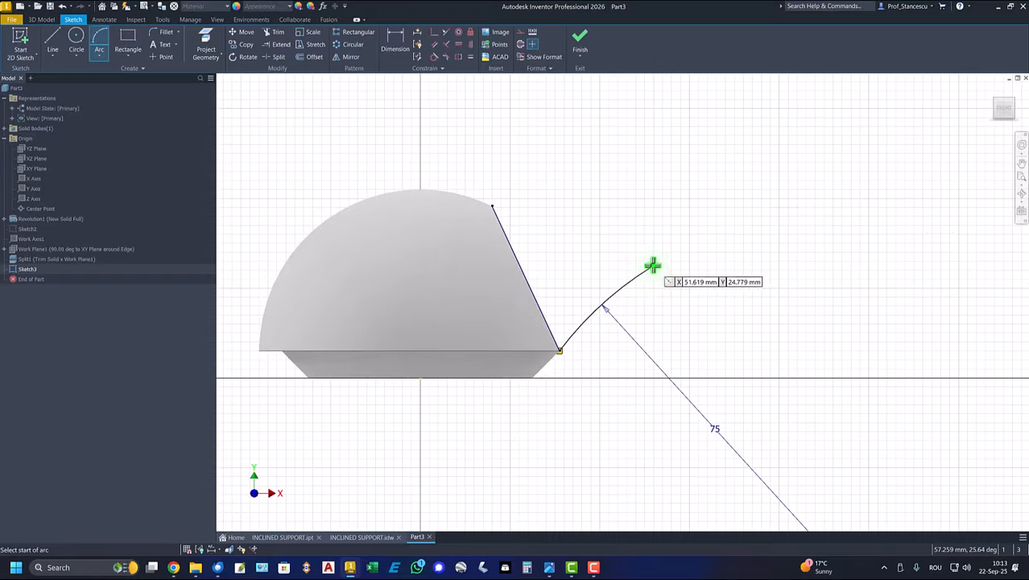
# - Continue from the first arc's free end with a 150 mm radius arc and make the two arcs tangent
pyautogui.click(651, 266)
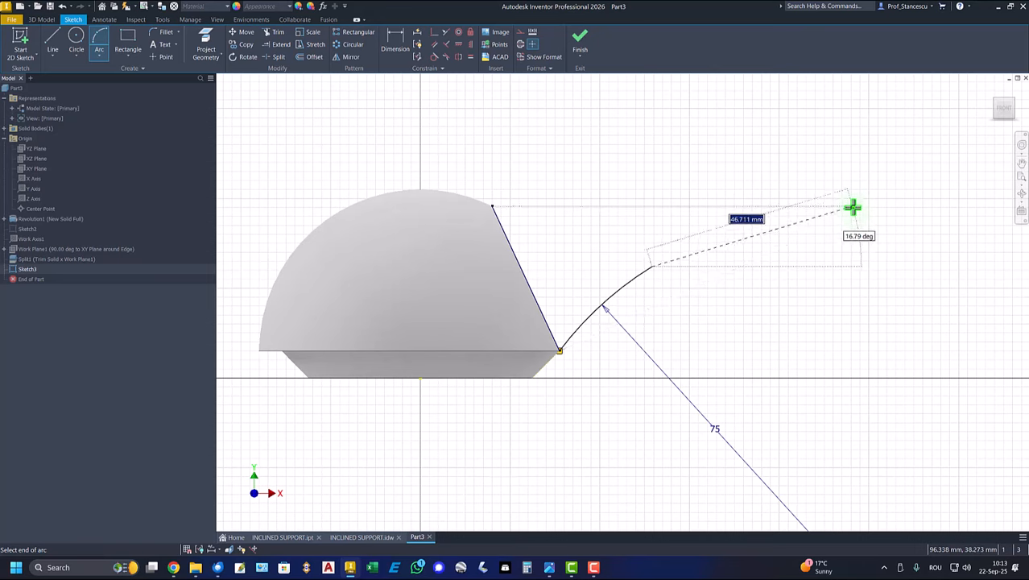
pyautogui.click(851, 210)
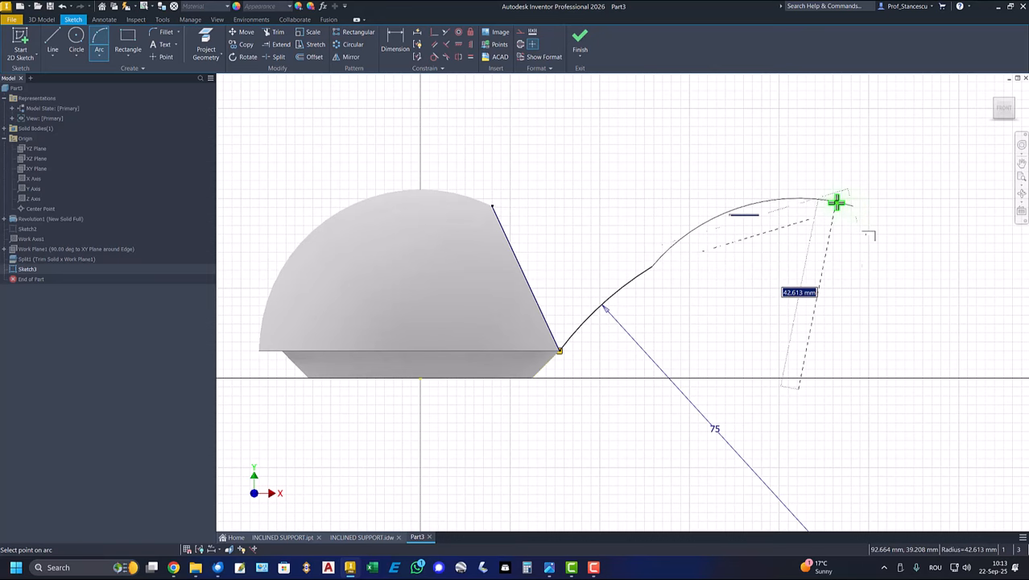
pyautogui.write('150')
pyautogui.press('Return')
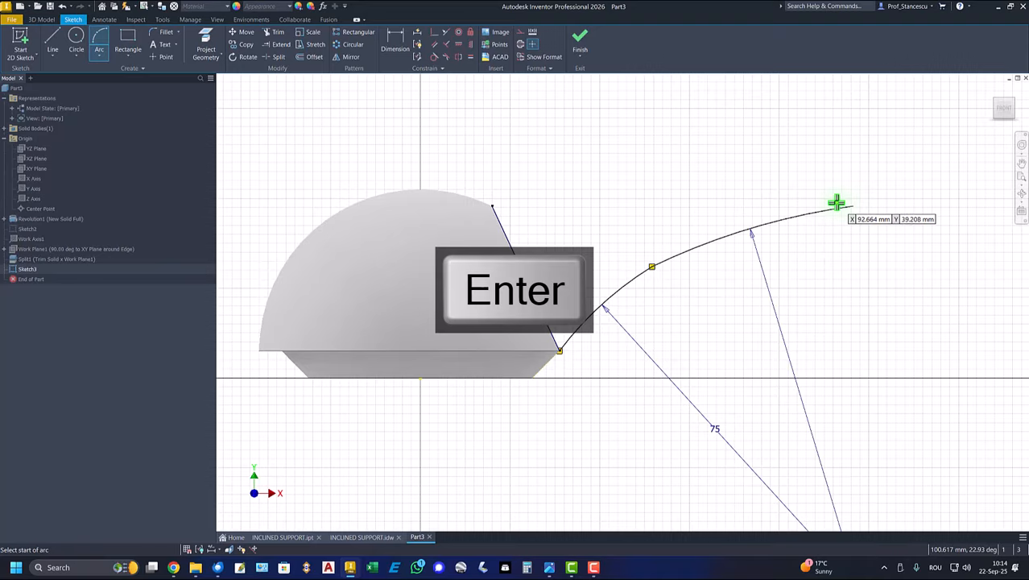
pyautogui.click(434, 57)
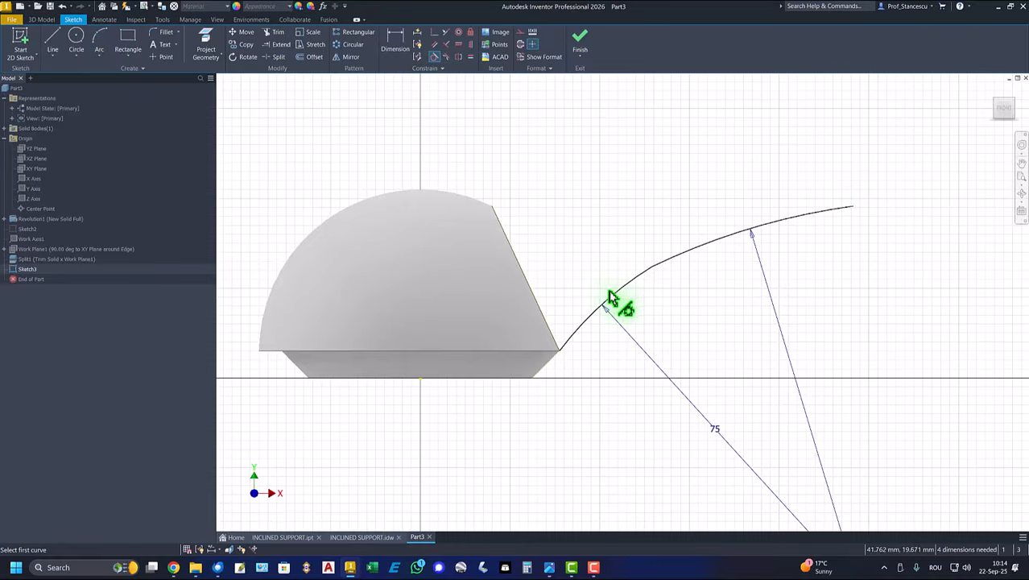
pyautogui.click(675, 260)
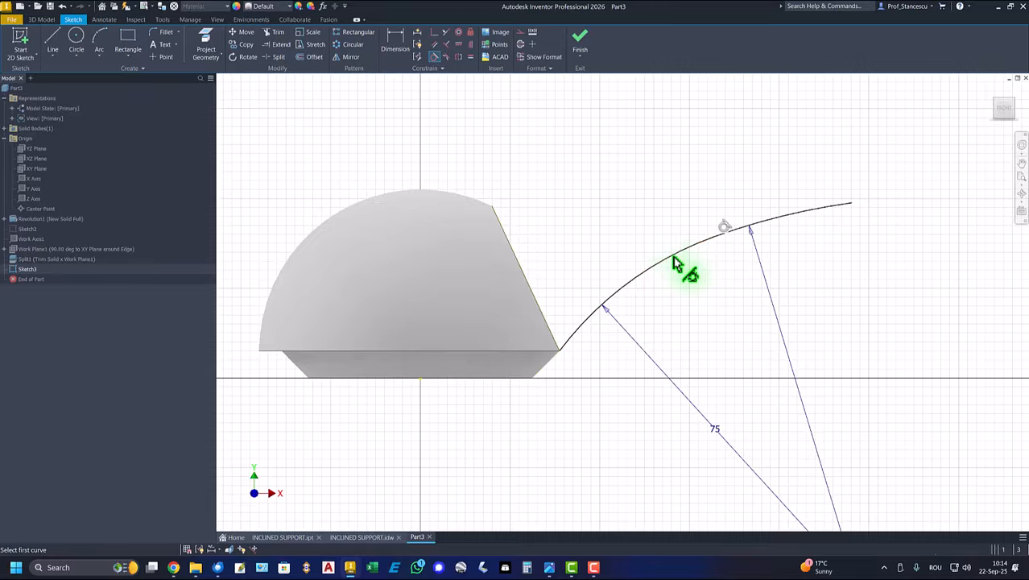
# - Dimension the upper arc's free endpoint 55 mm vertically above the origin
pyautogui.click(394, 45)
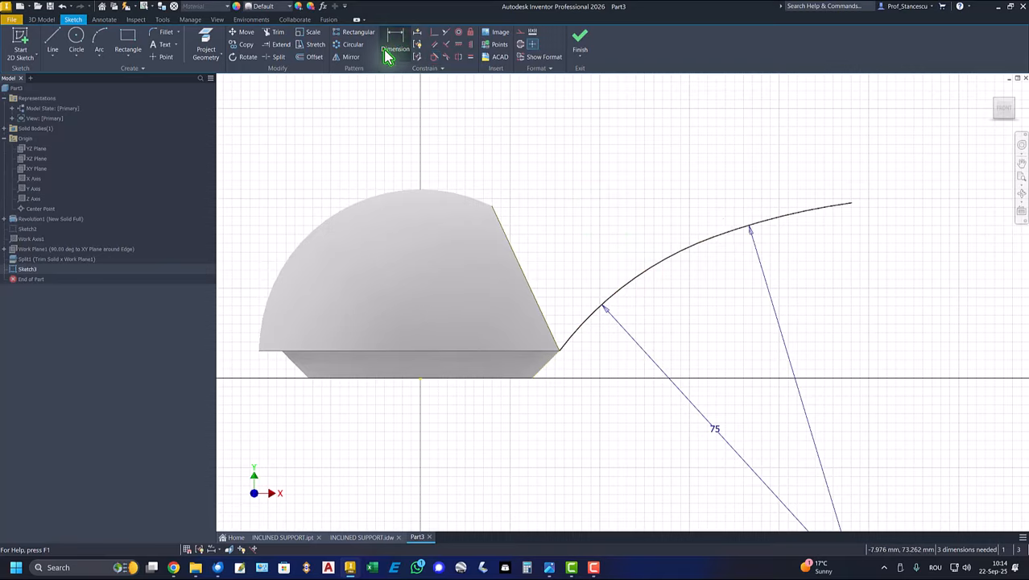
pyautogui.click(851, 204)
pyautogui.click(420, 383)
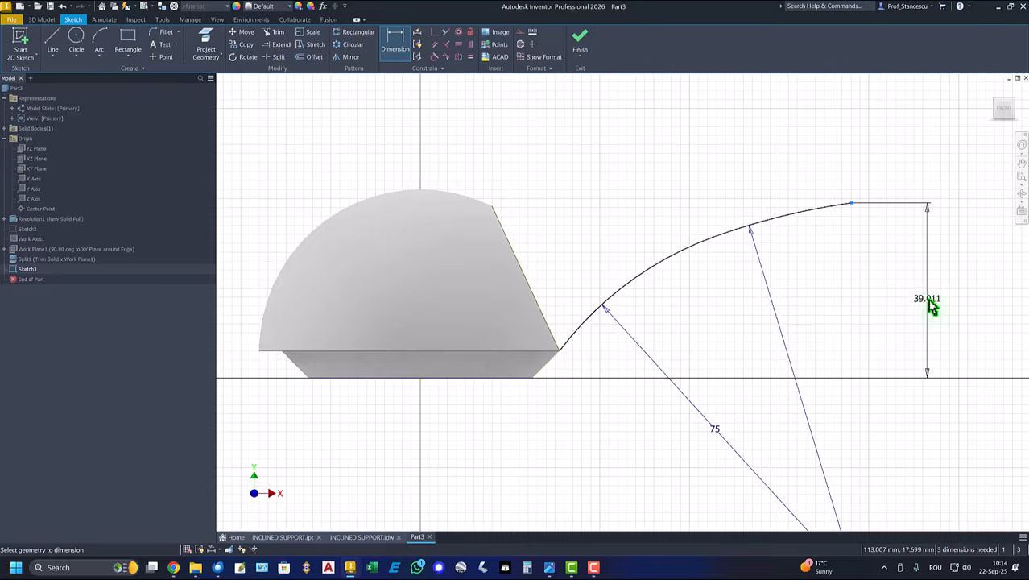
pyautogui.click(932, 304)
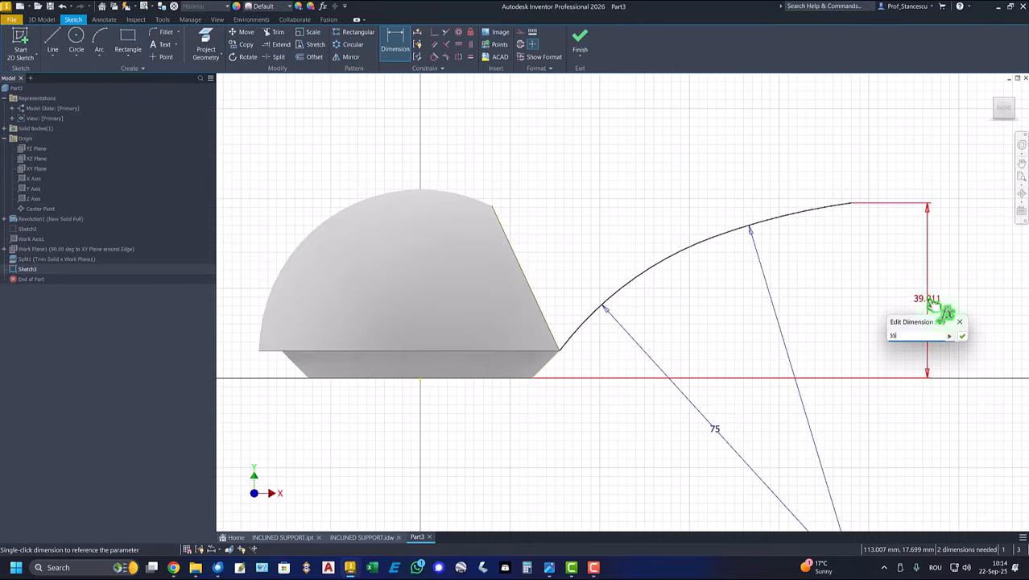
pyautogui.write('55')
pyautogui.press('Return')
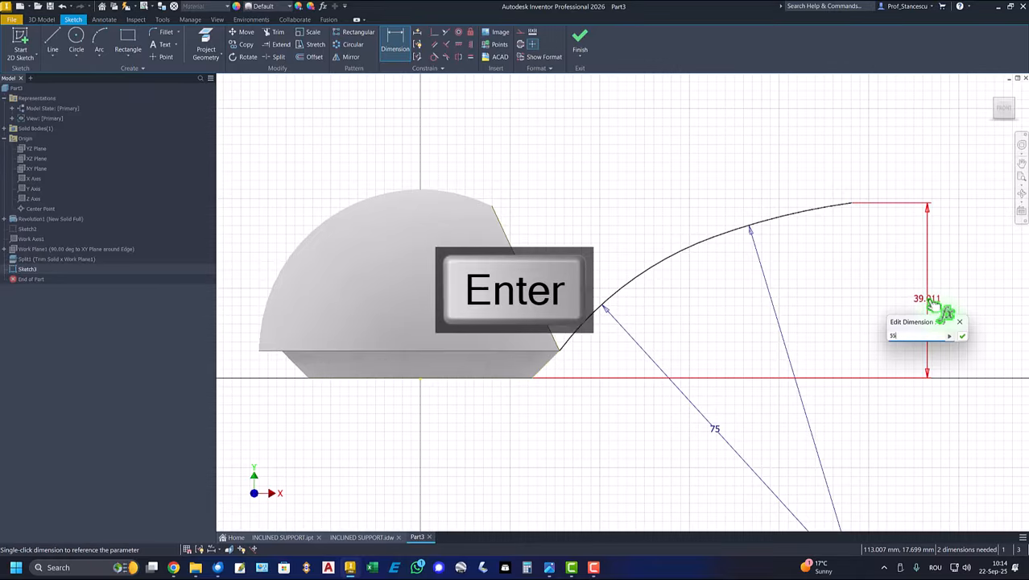
# - Dimension the centre of the 75 mm arc 24 mm vertically below the origin
pyautogui.click(873, 473)
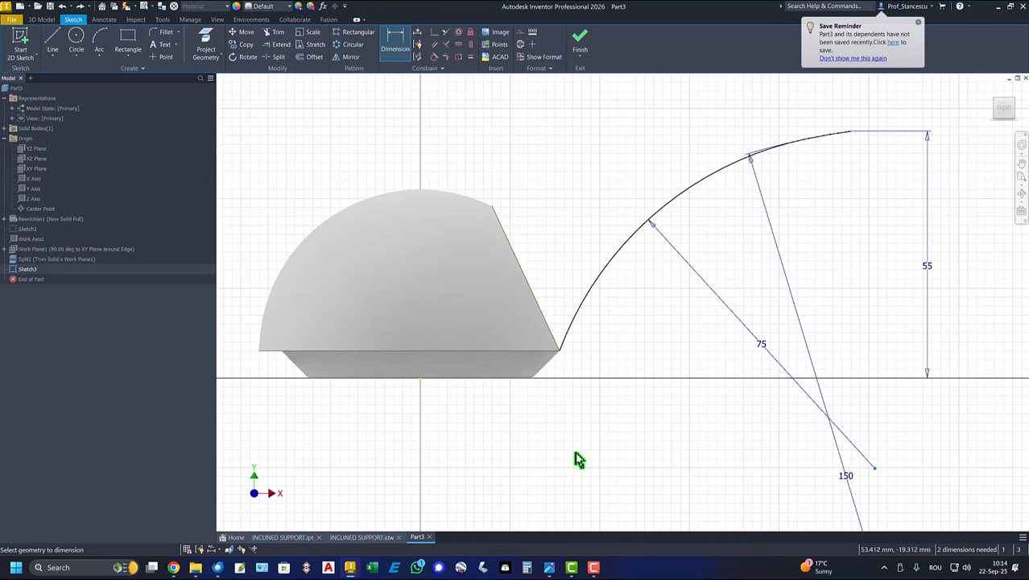
pyautogui.click(420, 377)
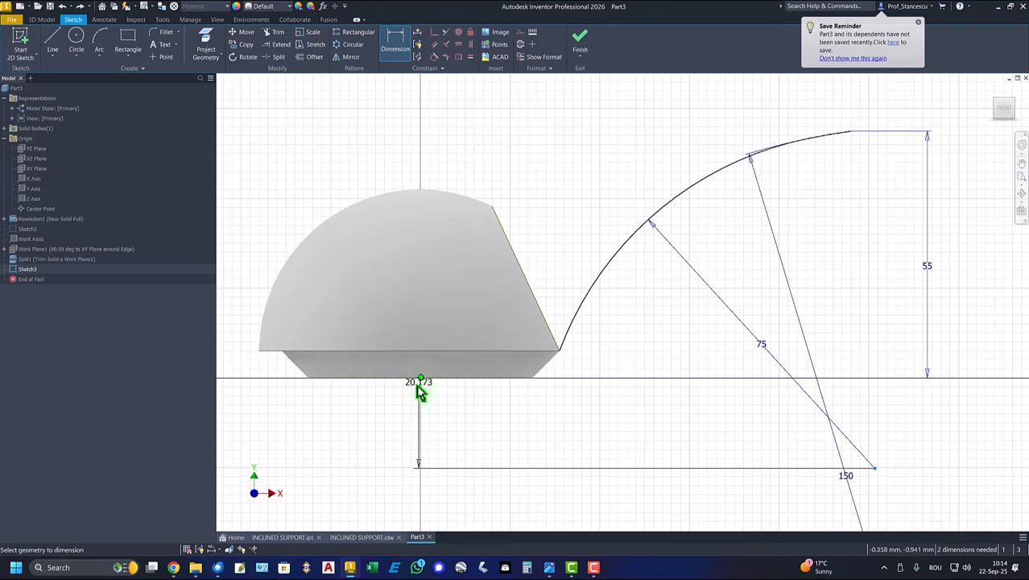
pyautogui.click(377, 425)
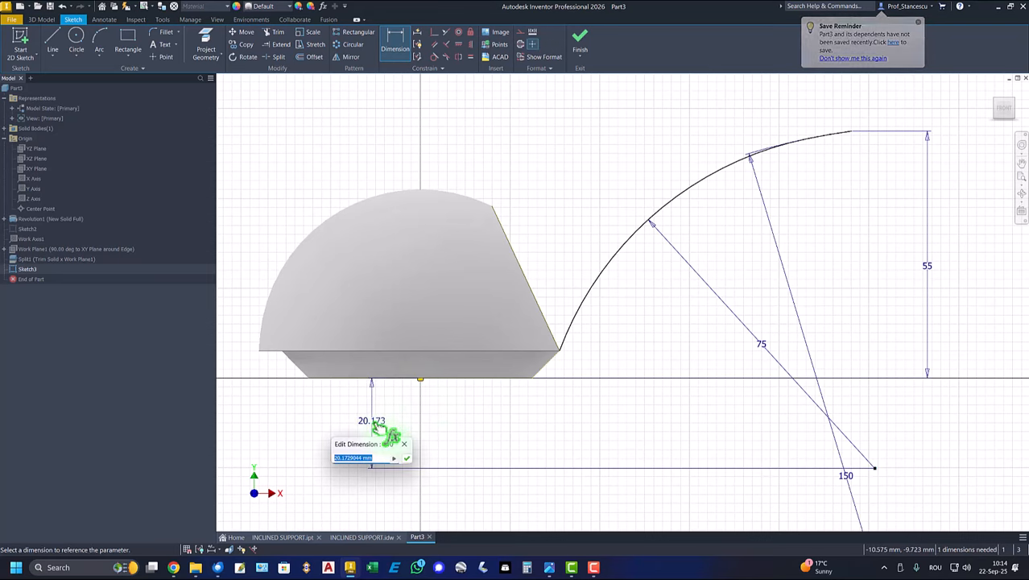
pyautogui.write('24')
pyautogui.press('Return')
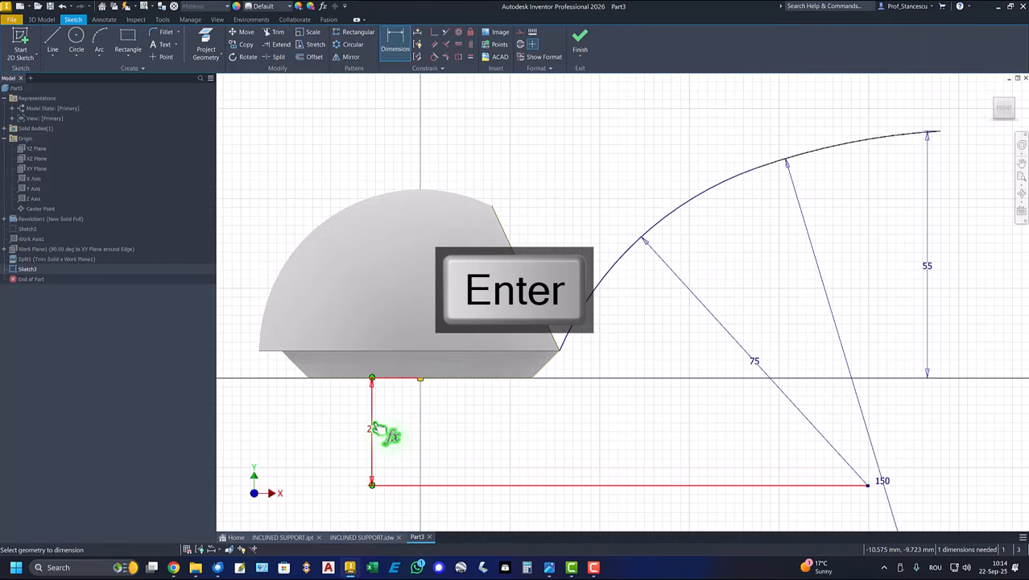
# - Set the horizontal distance from the origin to the upper arc's free endpoint to 80 mm and end dimensioning
pyautogui.click(938, 132)
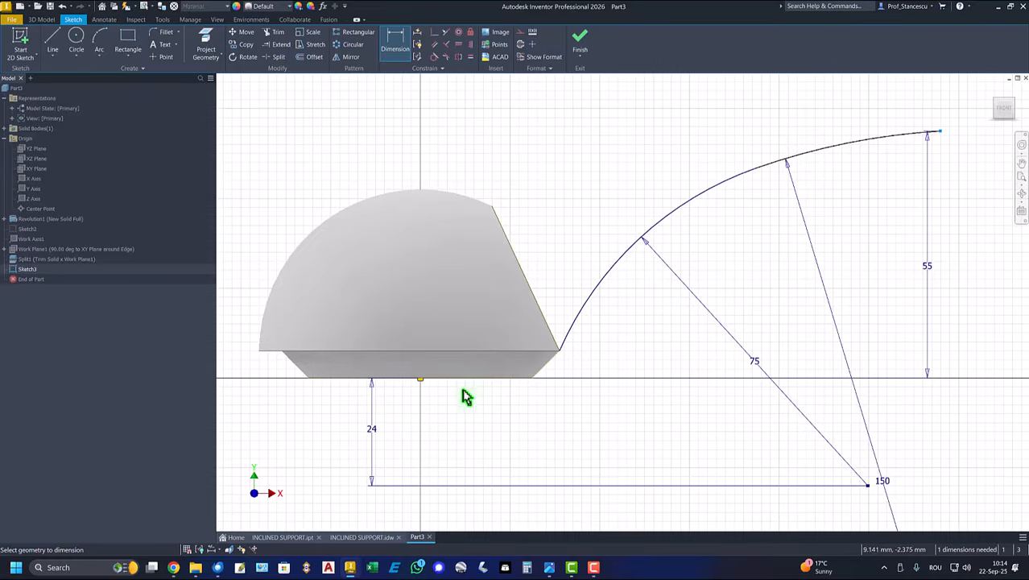
pyautogui.click(418, 377)
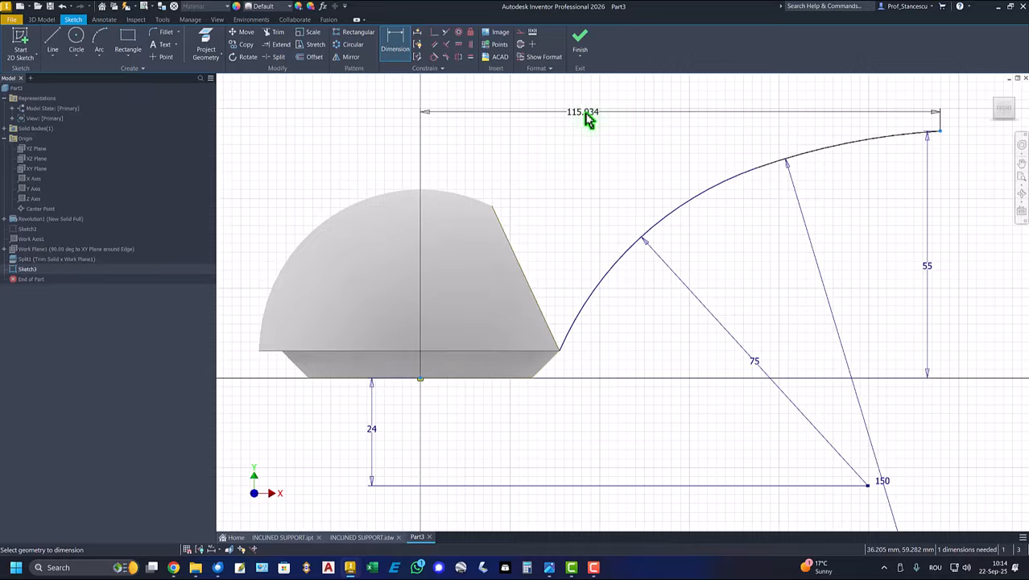
pyautogui.click(600, 114)
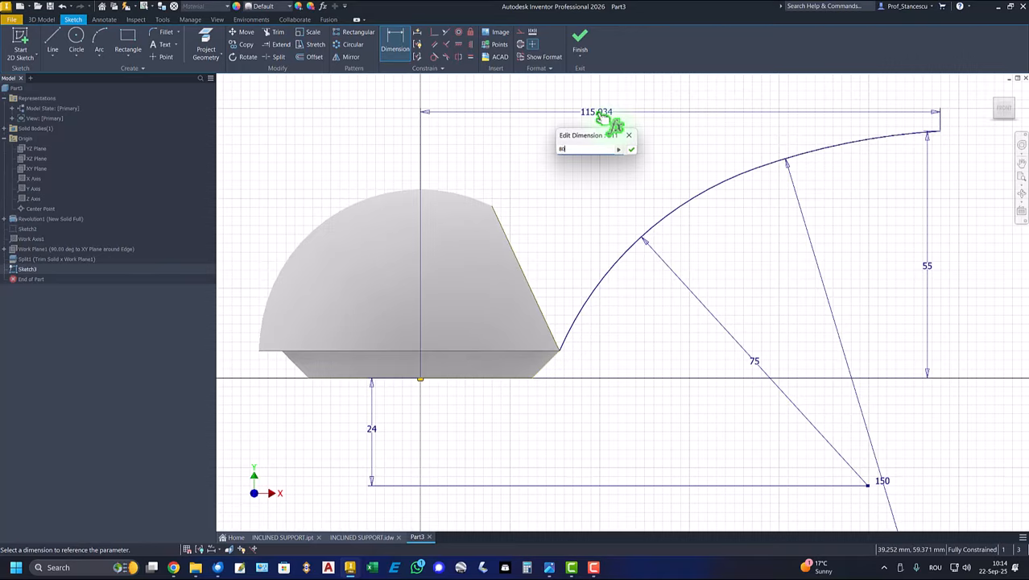
pyautogui.write('80')
pyautogui.press('Return')
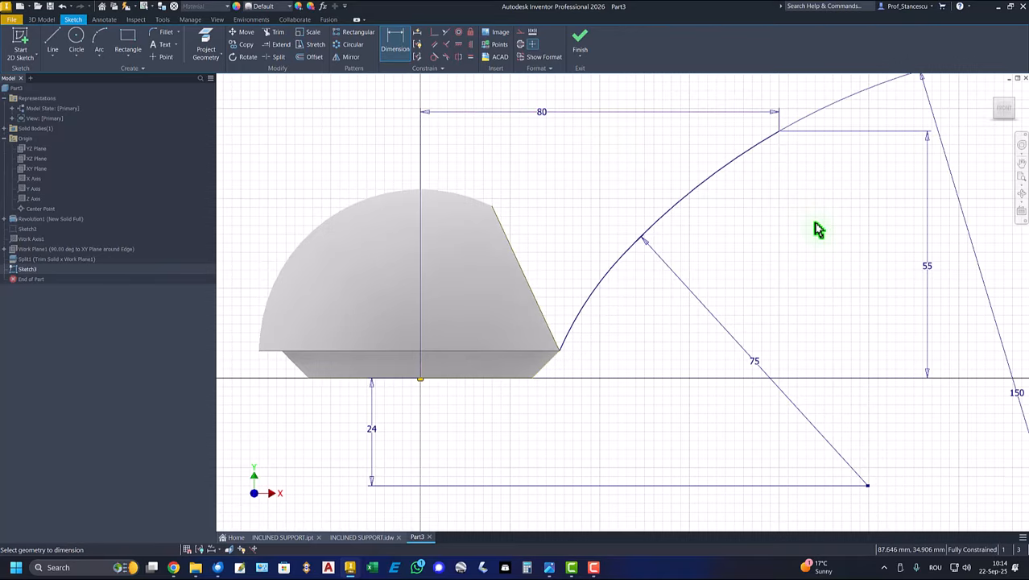
pyautogui.rightClick(815, 229)
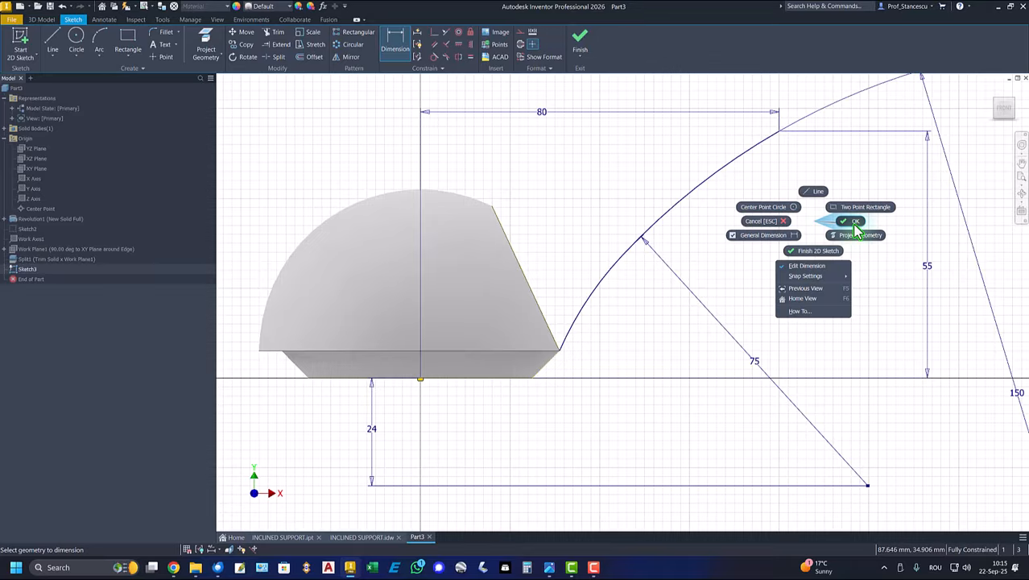
pyautogui.click(855, 233)
# - Reposition the 150, 55 and 75 mm dimensions closer to the arcs and finish the sketch
pyautogui.moveTo(1016, 394)
pyautogui.mouseDown()
pyautogui.moveTo(1003, 405)
pyautogui.moveTo(864, 396)
pyautogui.moveTo(785, 305)
pyautogui.moveTo(765, 363)
pyautogui.moveTo(747, 332)
pyautogui.mouseUp()
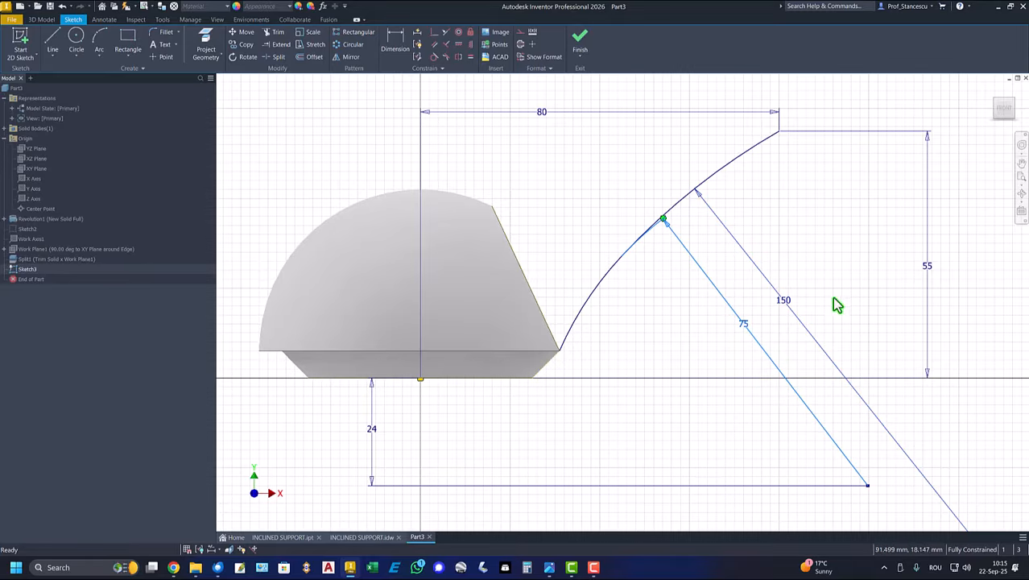
pyautogui.moveTo(930, 271); pyautogui.dragTo(858, 274)
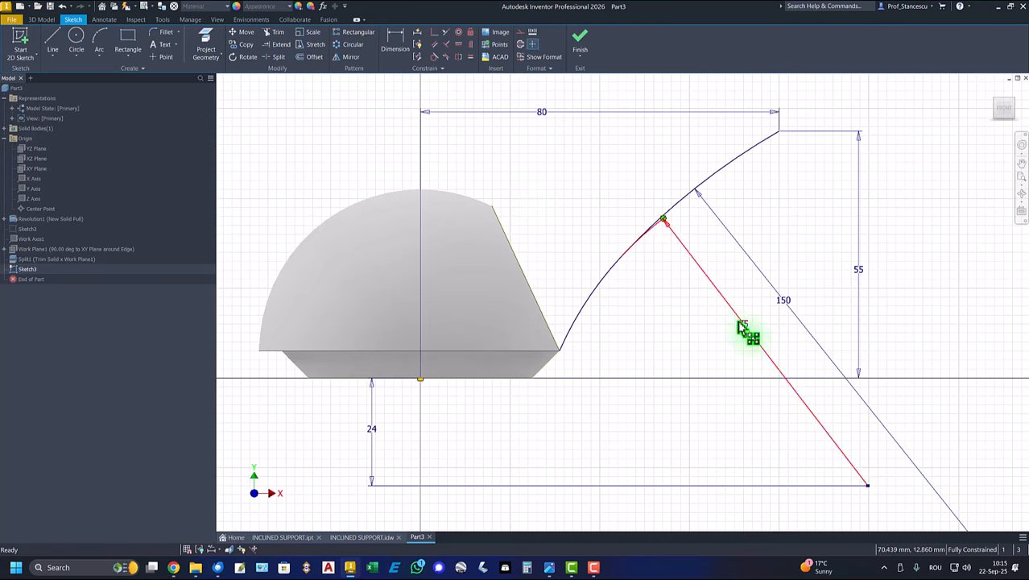
pyautogui.moveTo(744, 328); pyautogui.dragTo(682, 352)
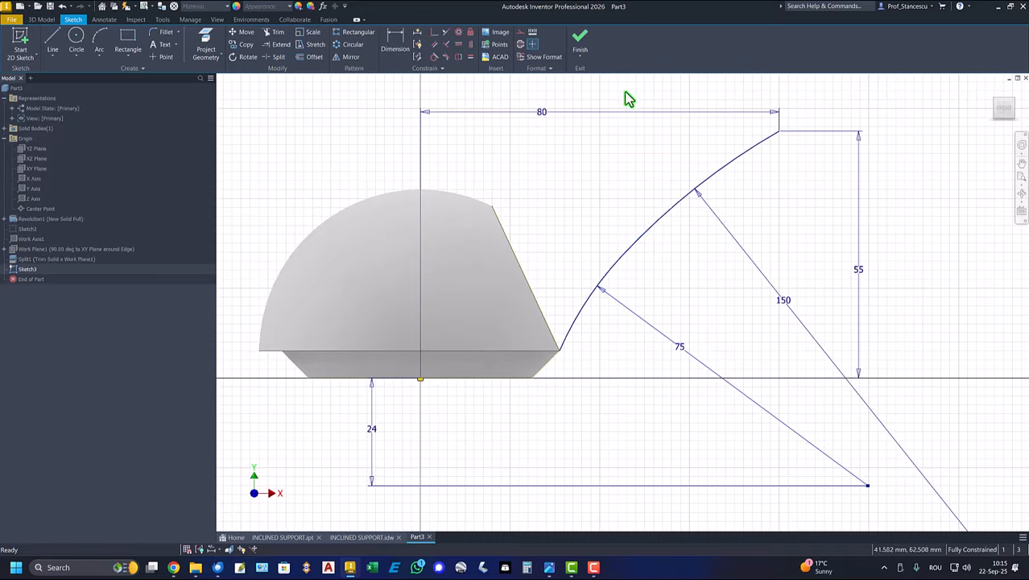
pyautogui.click(577, 42)
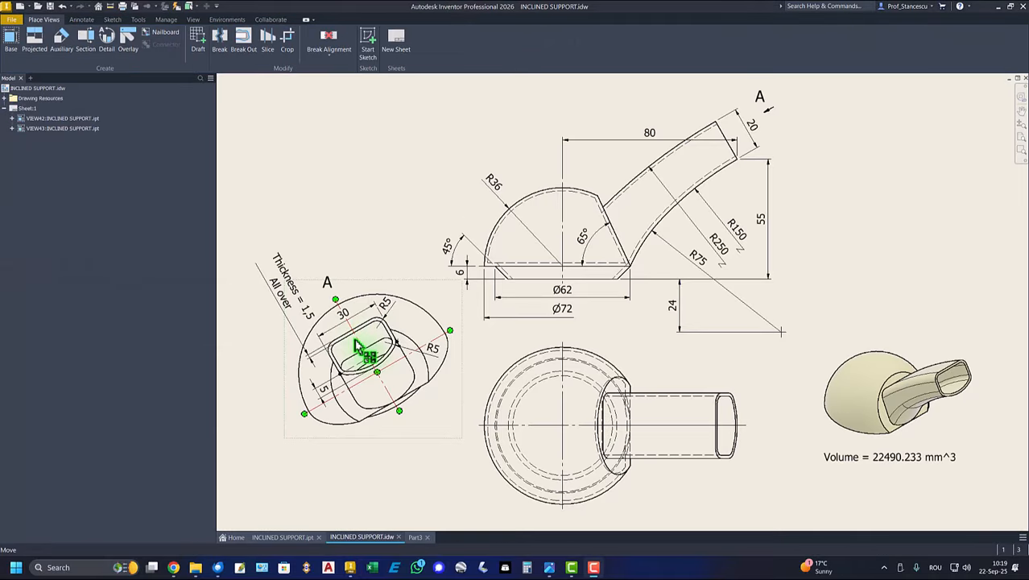
# - After checking view A of the drawing, create a work plane normal to the 150 mm arc at its free end and start a sketch on it
pyautogui.scroll(5, 363, 354)
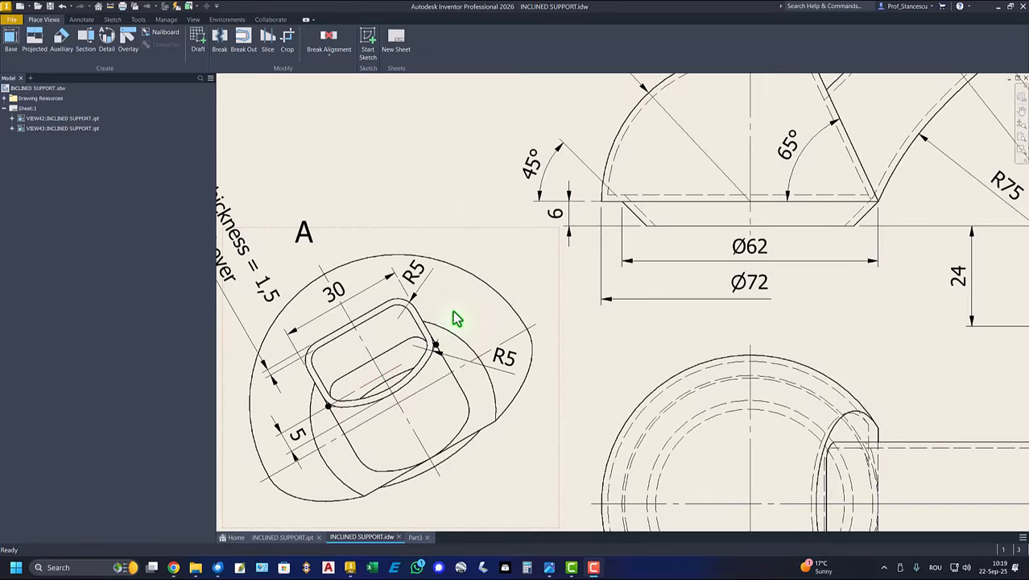
pyautogui.press('Home')
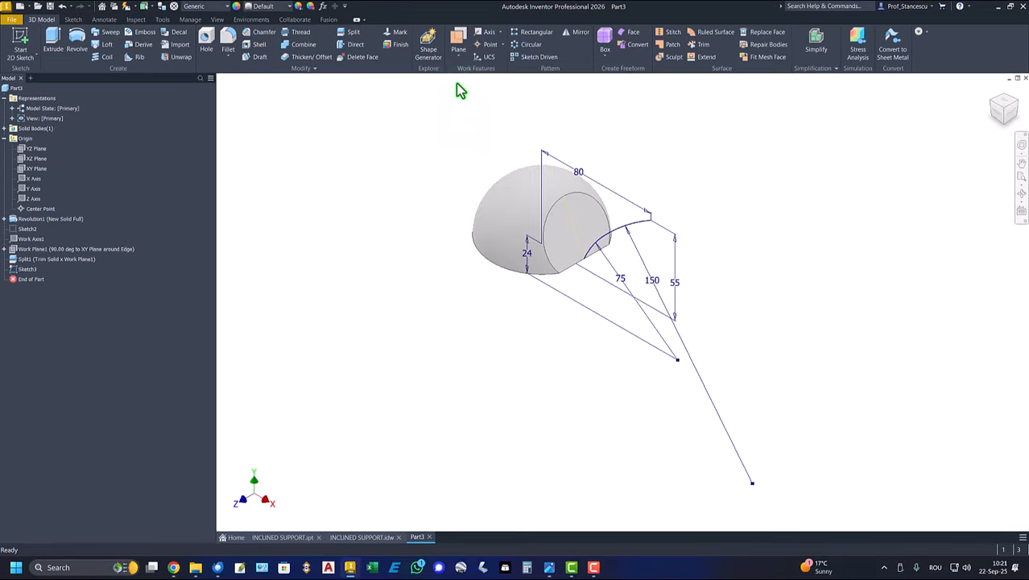
pyautogui.click(458, 45)
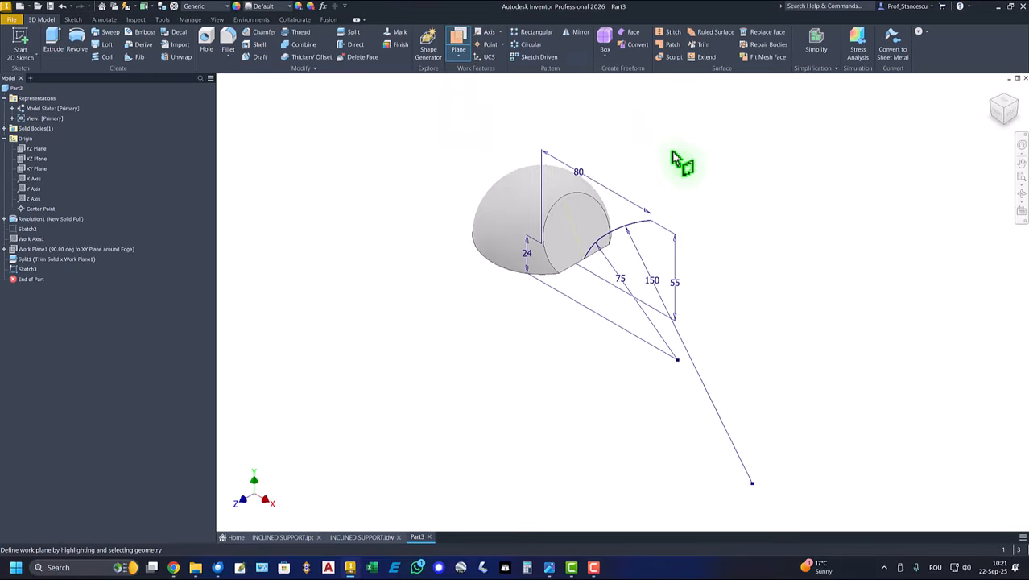
pyautogui.click(648, 219)
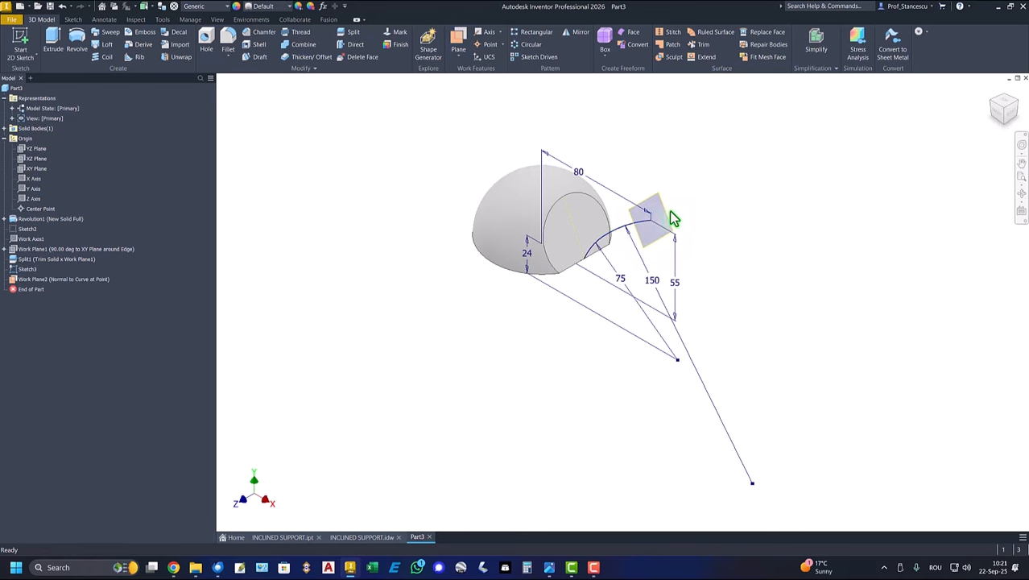
pyautogui.click(679, 220)
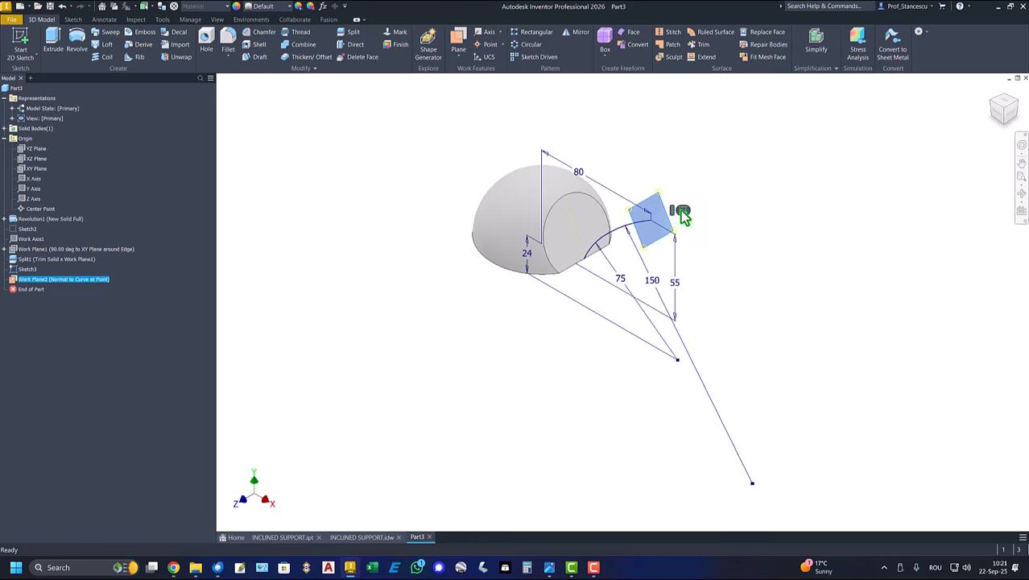
pyautogui.click(681, 212)
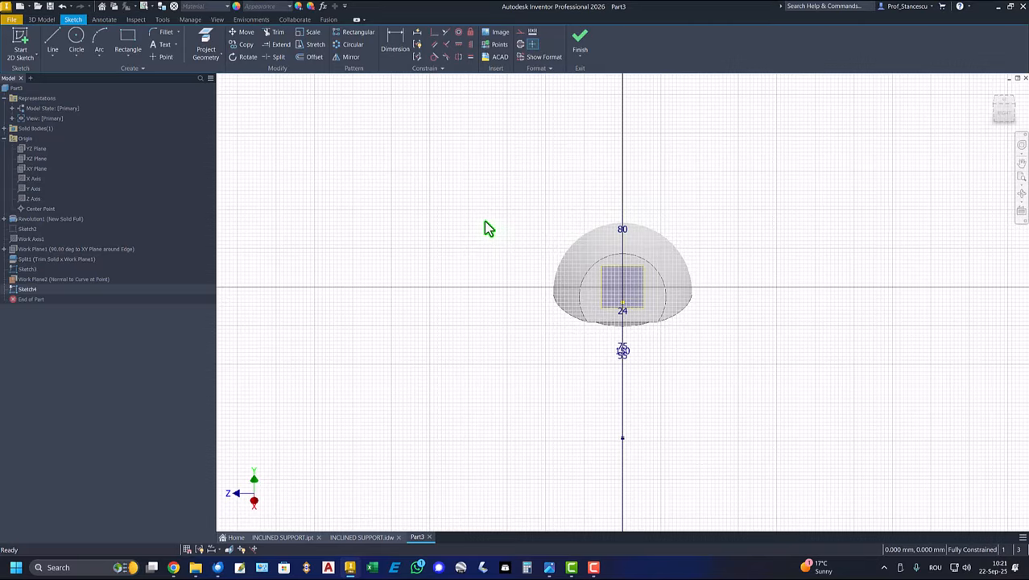
# - Project the free endpoint of the 150 mm path arc into the sketch on the normal work plane
pyautogui.press('F5')
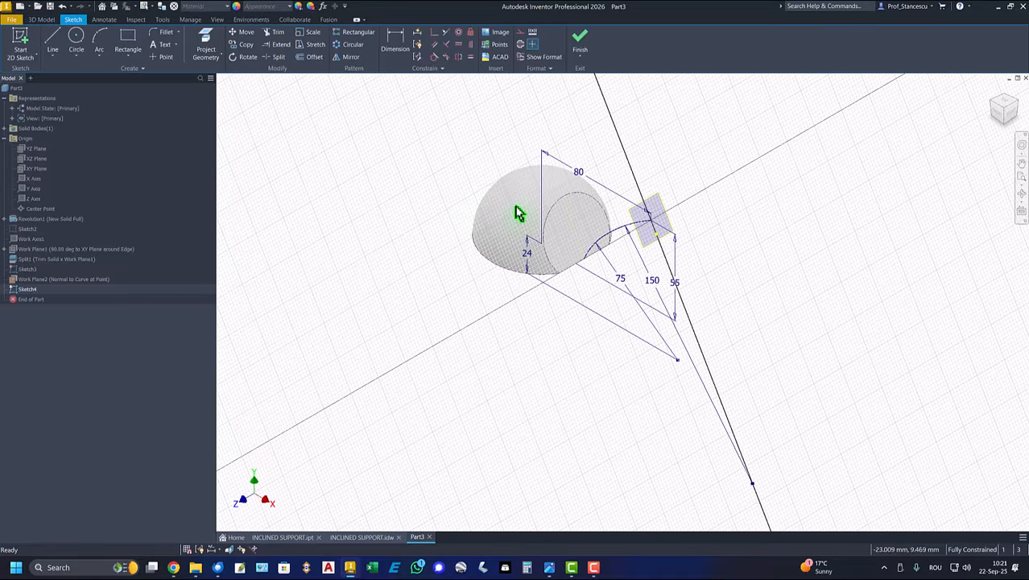
pyautogui.scroll(-5, 631, 235)
pyautogui.moveTo(819, 258); pyautogui.dragTo(601, 292, button='middle')
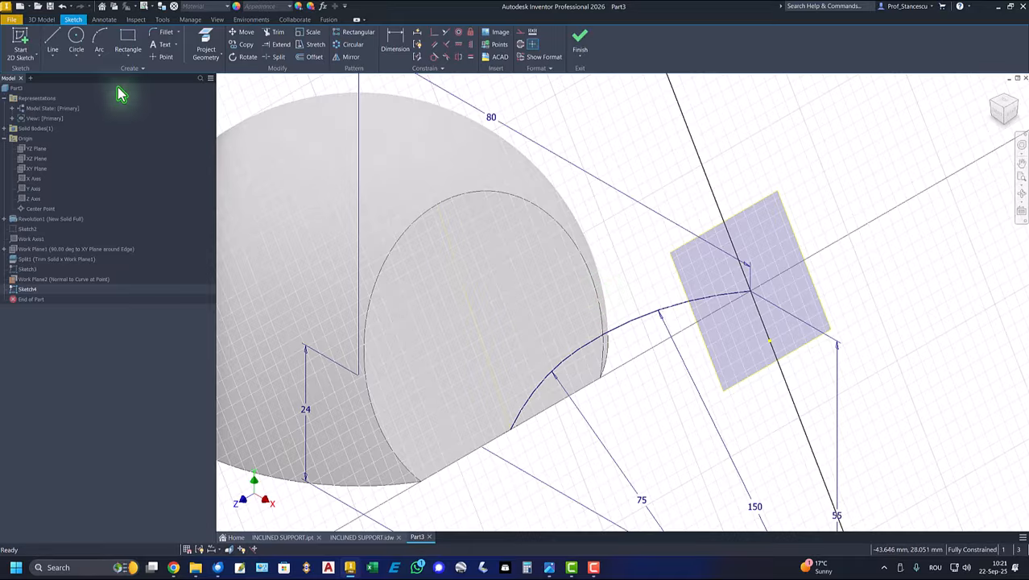
pyautogui.click(200, 48)
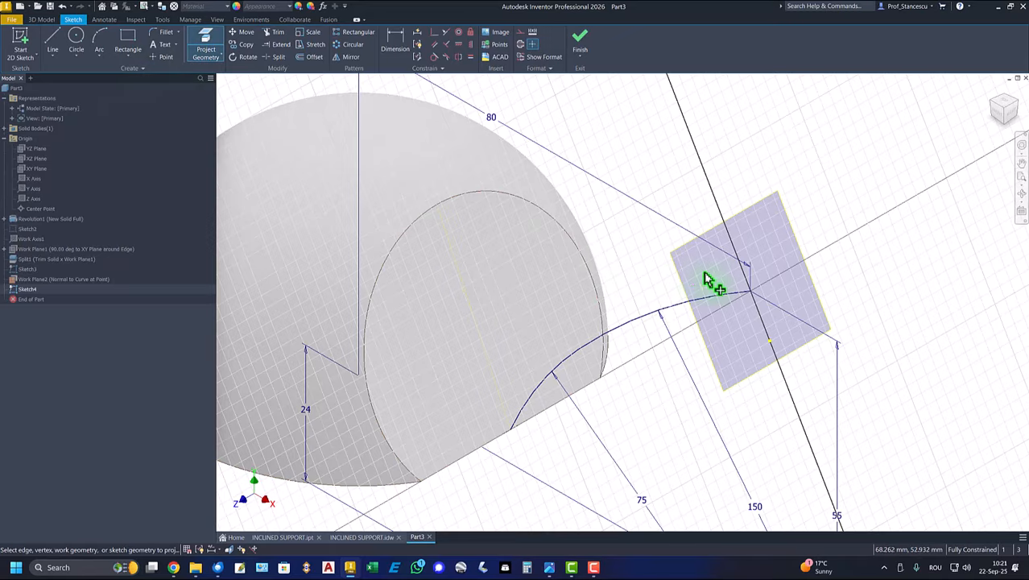
pyautogui.click(752, 294)
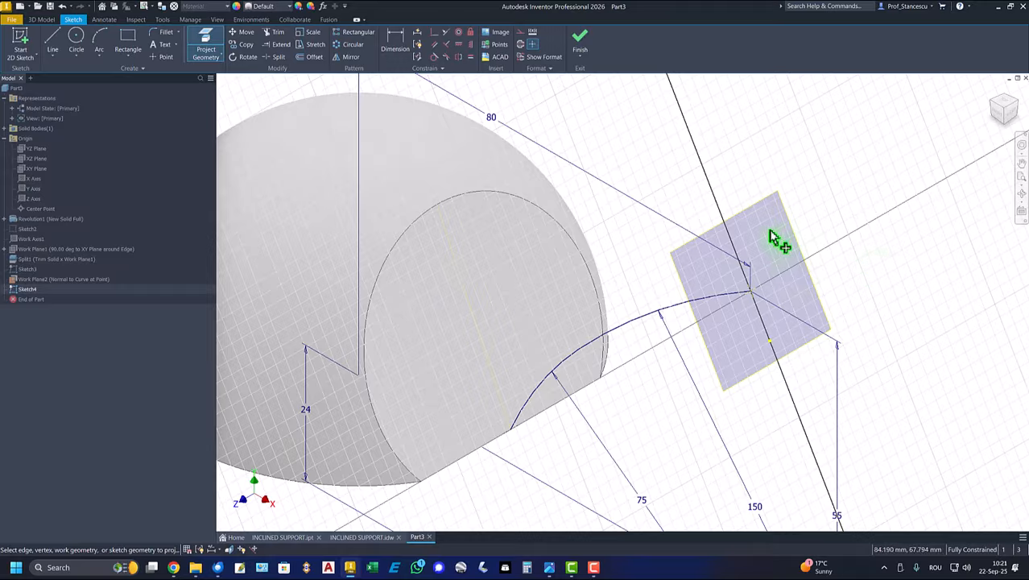
# - Draw a three-point arc about 26 mm across its endpoints, with its middle passing through the projected path endpoint
pyautogui.click(97, 42)
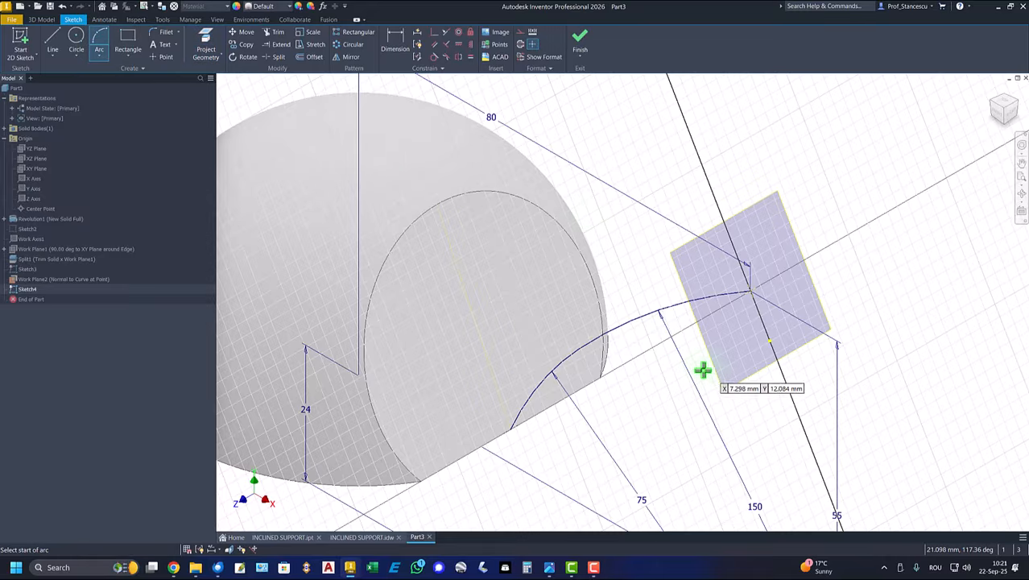
pyautogui.click(667, 293)
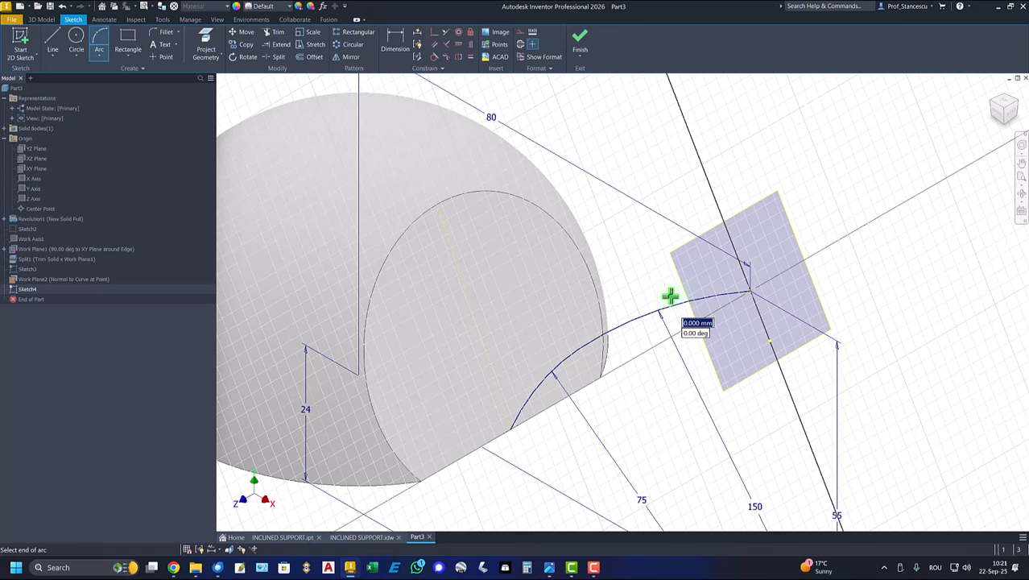
pyautogui.click(798, 218)
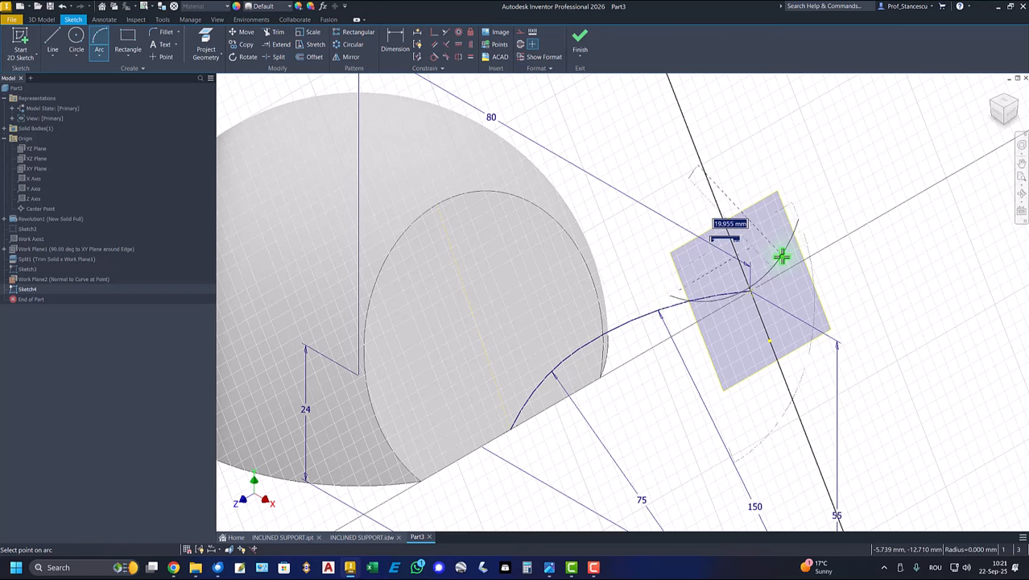
pyautogui.click(750, 292)
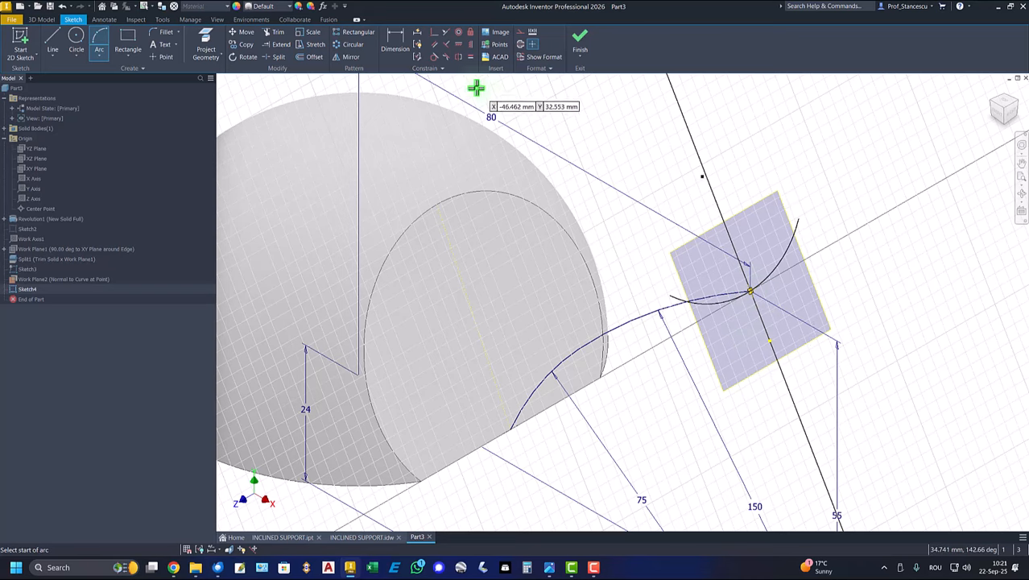
pyautogui.click(436, 57)
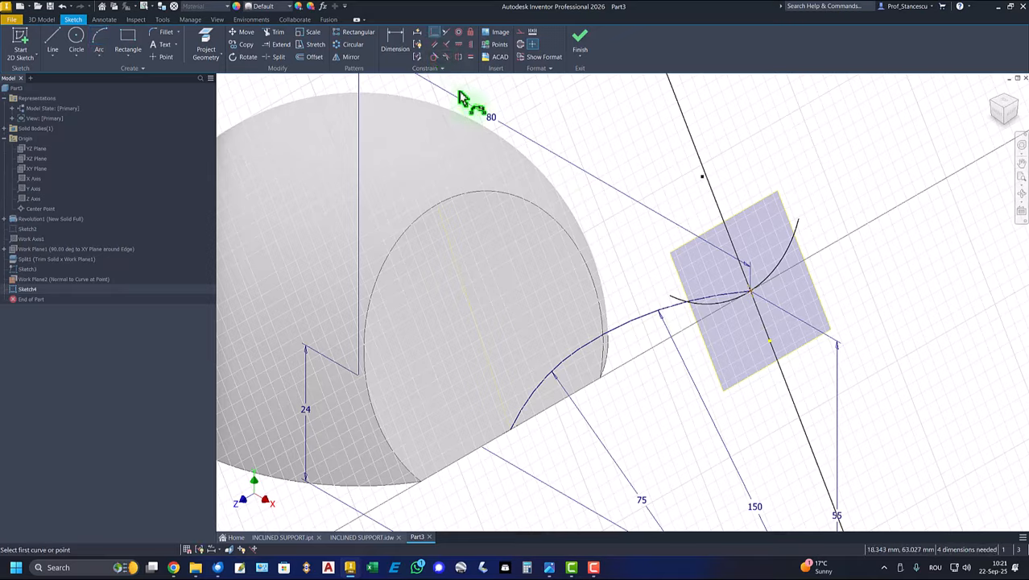
pyautogui.click(749, 297)
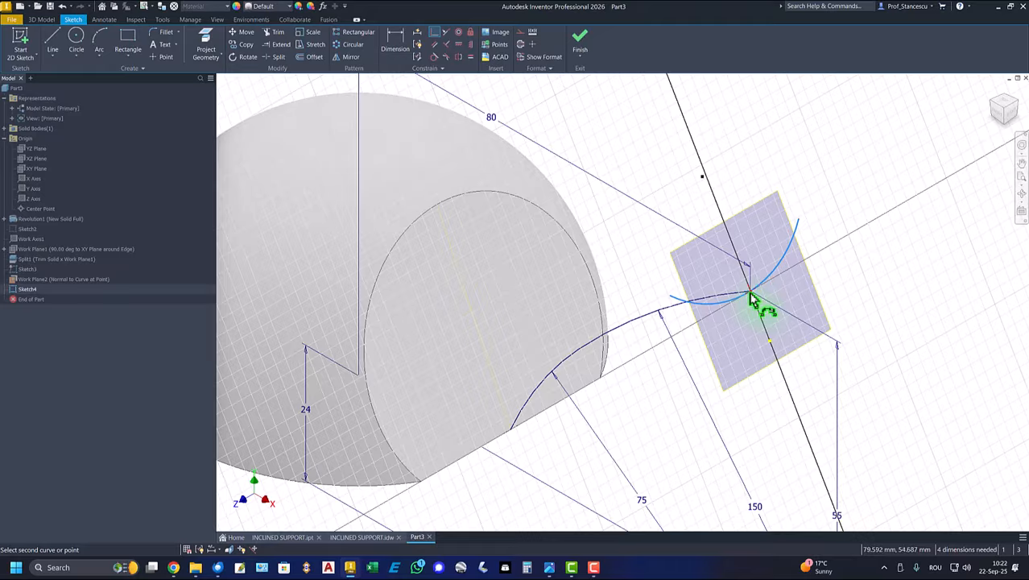
# - Dimension the distance between the two endpoints of the profile arc as 30 mm
pyautogui.click(404, 53)
pyautogui.click(404, 52)
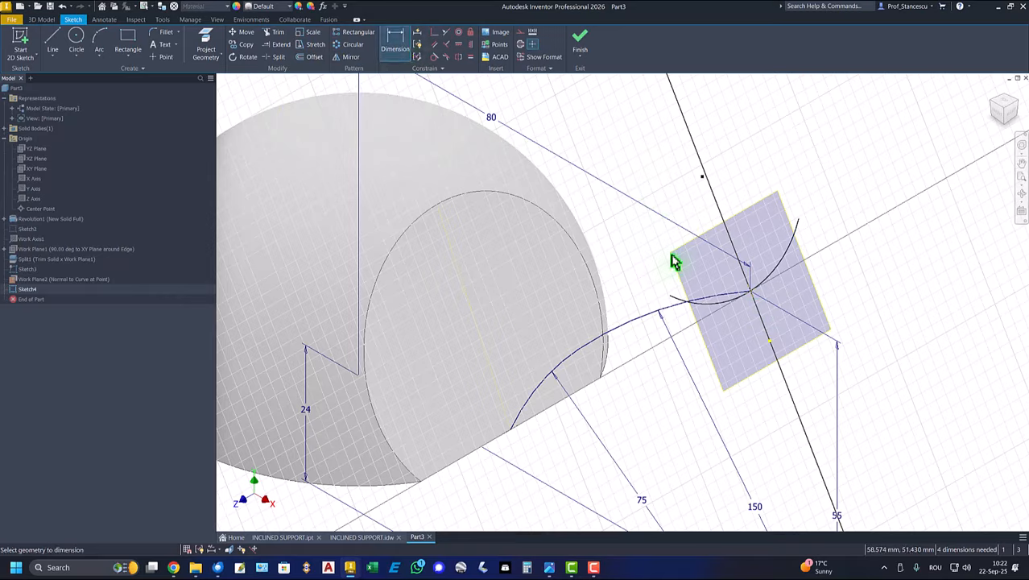
pyautogui.click(671, 297)
pyautogui.click(798, 220)
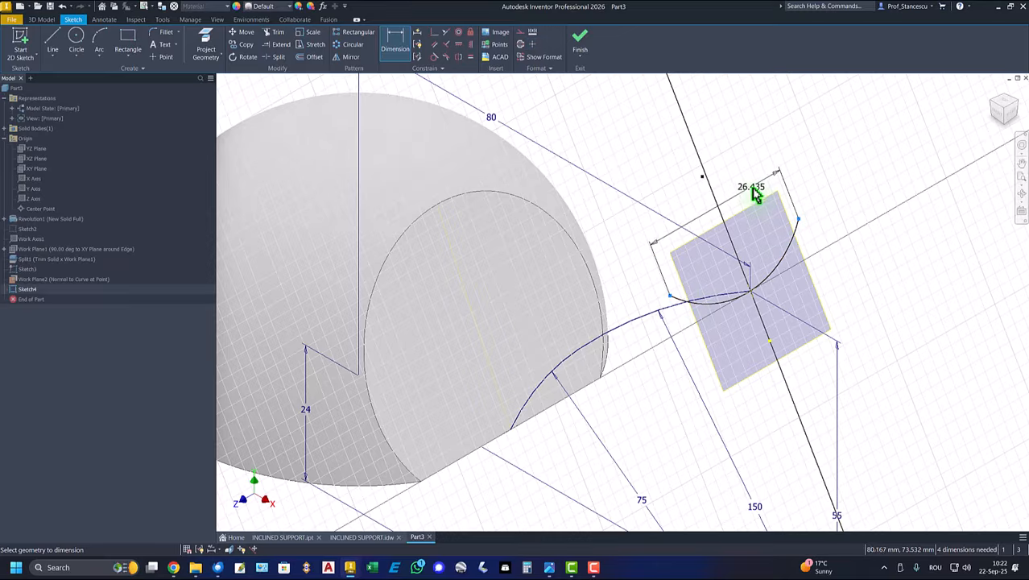
pyautogui.click(755, 205)
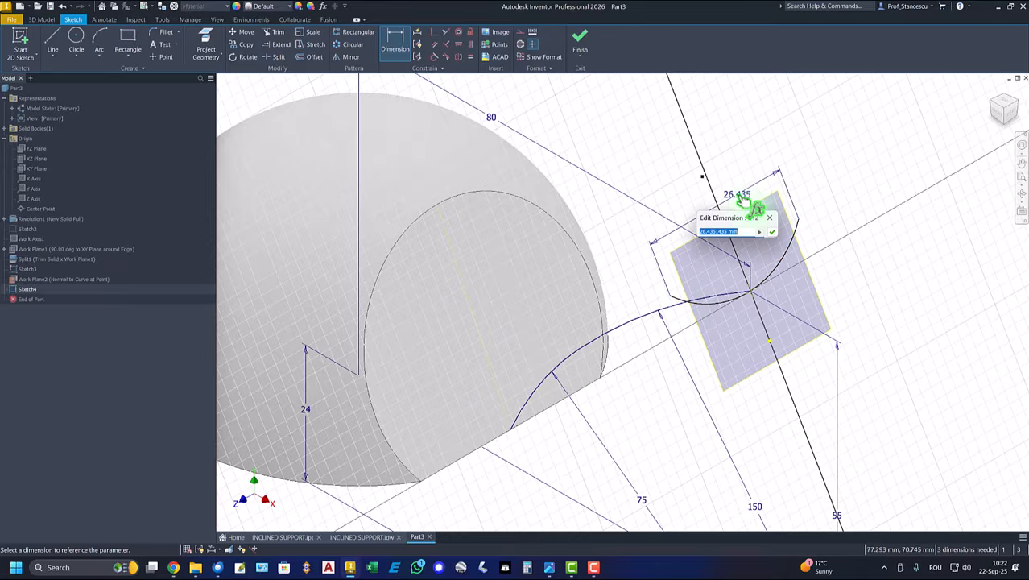
pyautogui.press('Return')
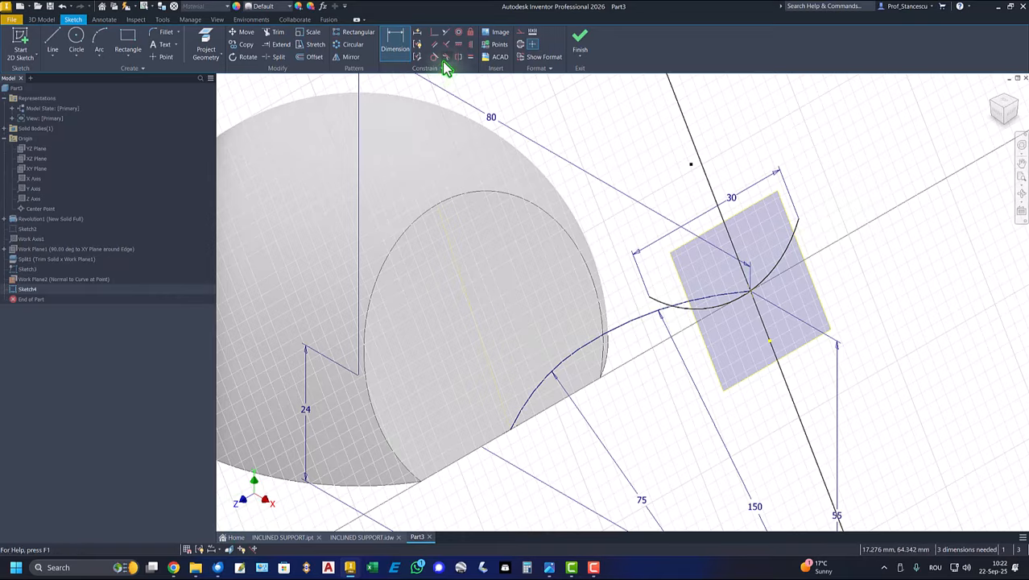
# - Align the two endpoints of the profile arc with each other using a vertical constraint
pyautogui.click(470, 46)
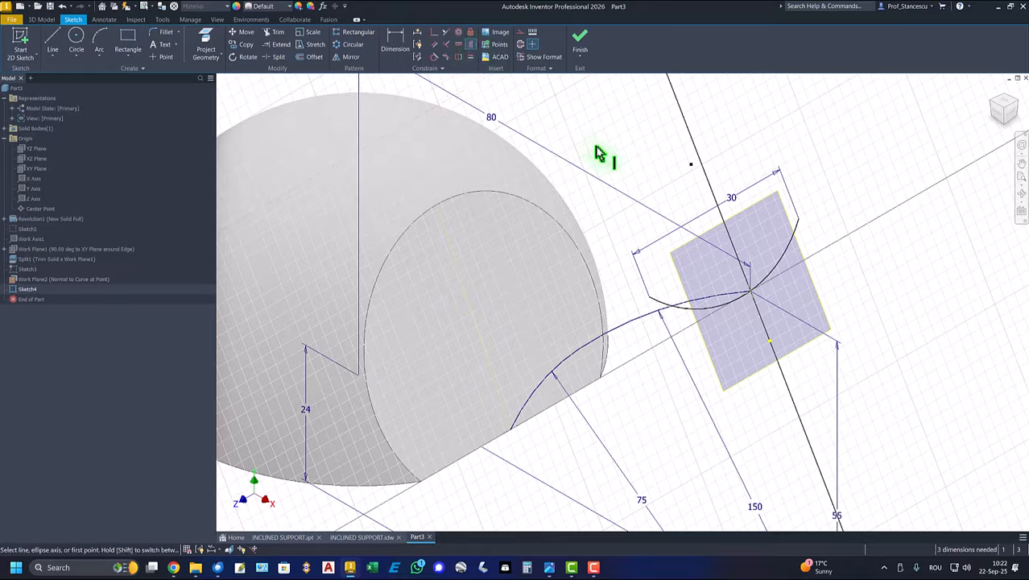
pyautogui.click(649, 297)
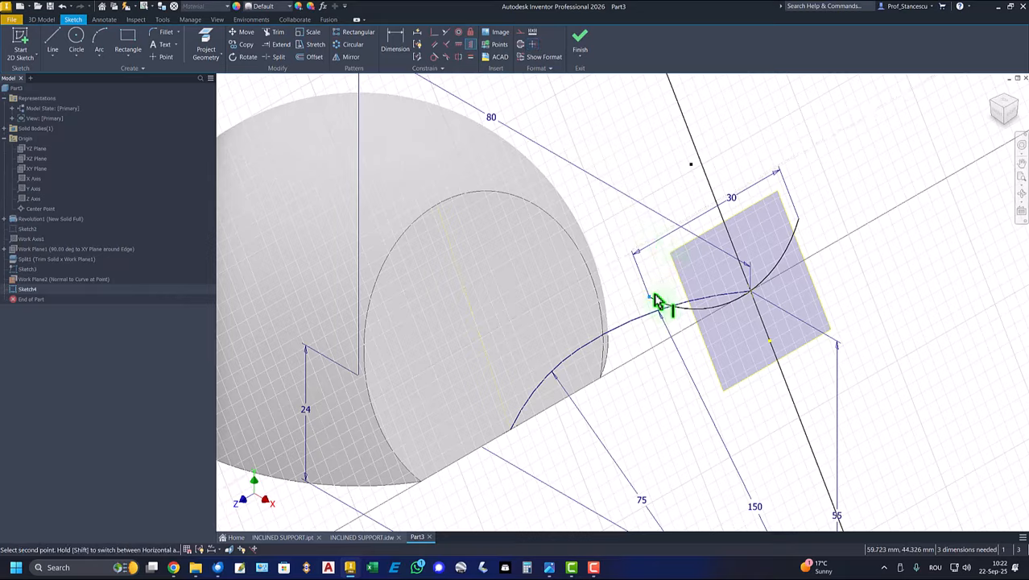
pyautogui.click(798, 222)
# - Set the distance between the profile arc's endpoint and the projected path endpoint to 5 mm
pyautogui.press('d')
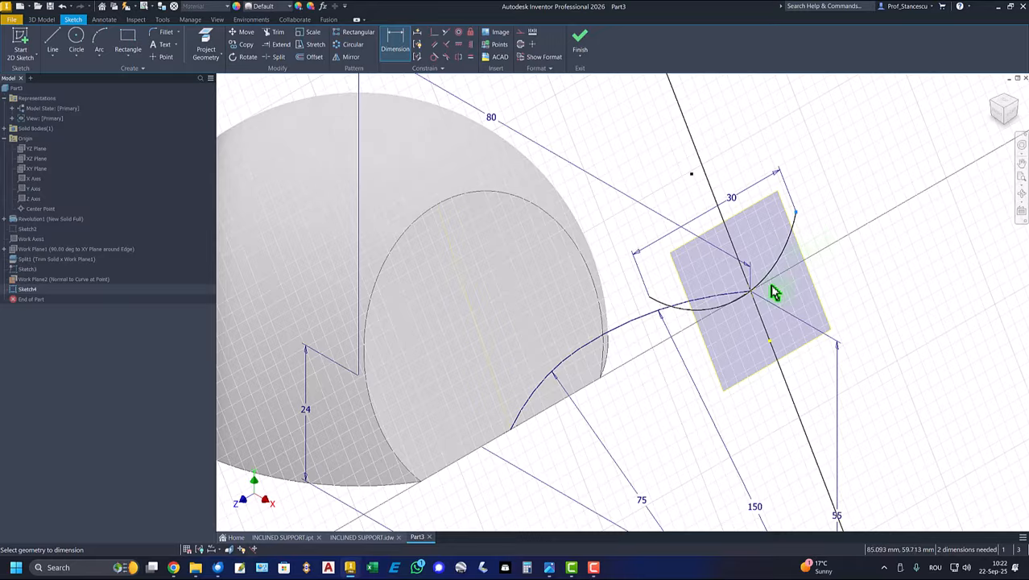
pyautogui.click(749, 299)
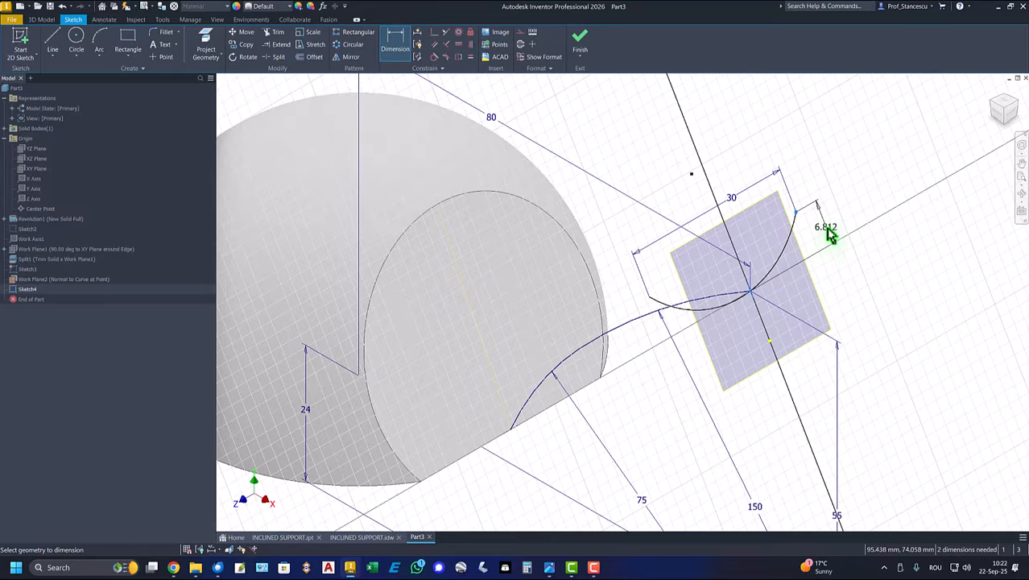
pyautogui.click(841, 239)
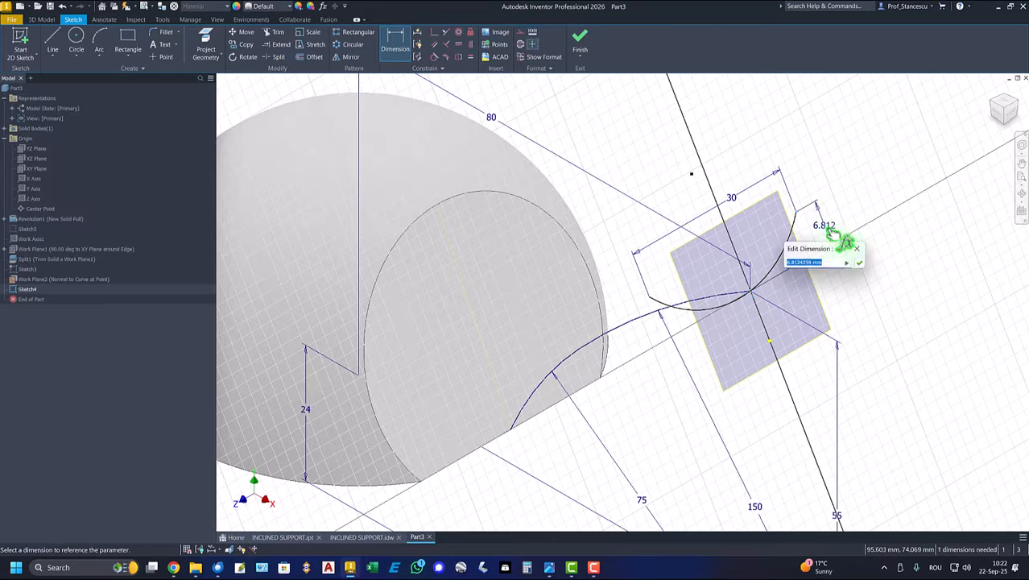
pyautogui.write('5')
pyautogui.press('Return')
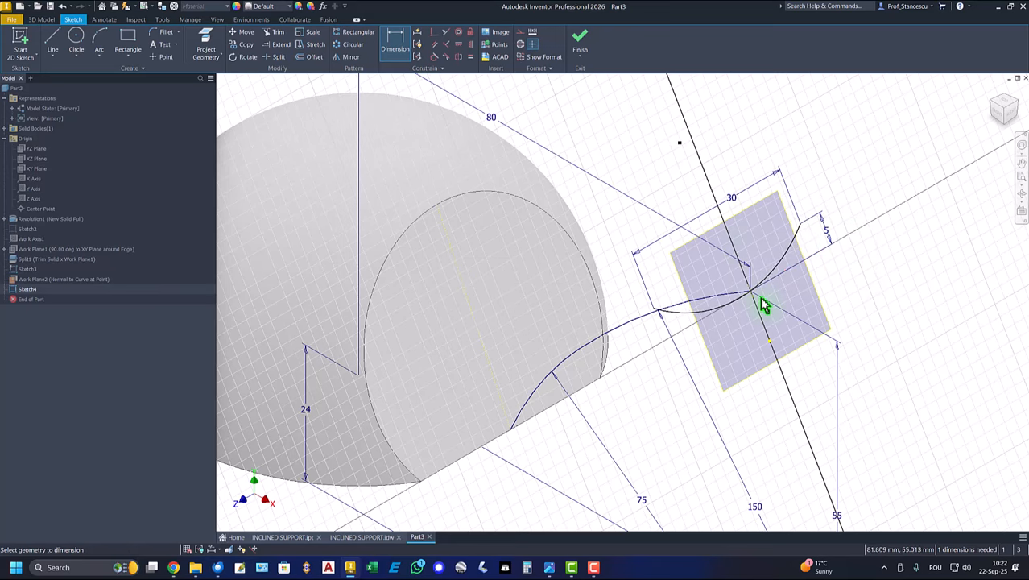
# - Constrain the profile arc coincident with the projected path endpoint and finish the sketch
pyautogui.scroll(4, 764, 306)
pyautogui.scroll(-4, 756, 299)
pyautogui.scroll(5, 751, 294)
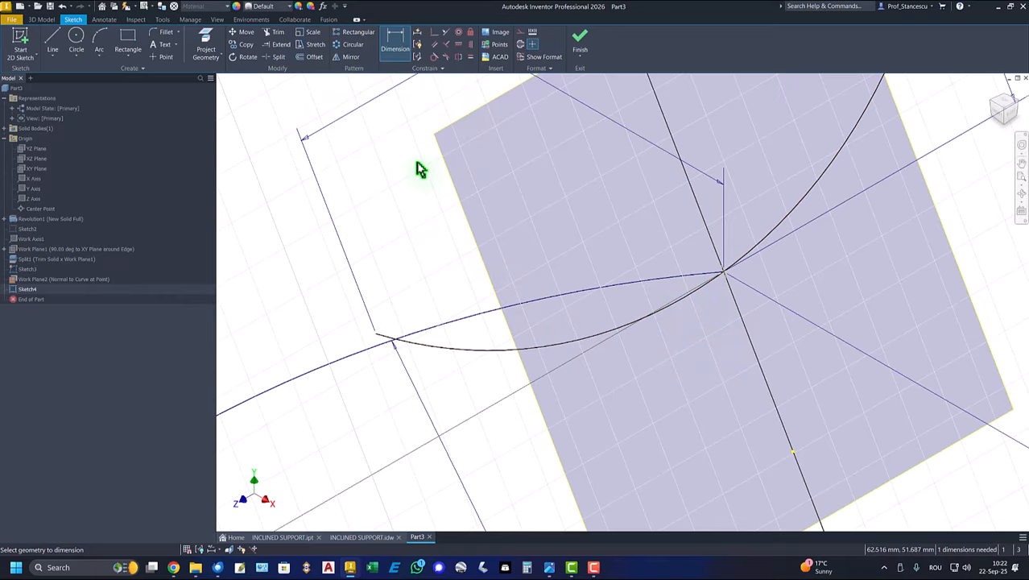
pyautogui.click(435, 32)
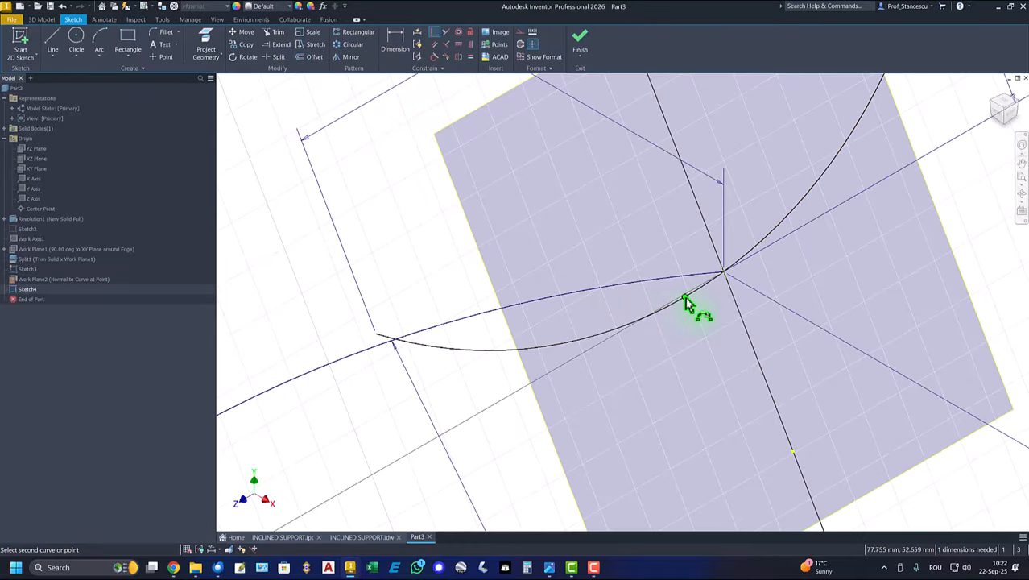
pyautogui.click(723, 277)
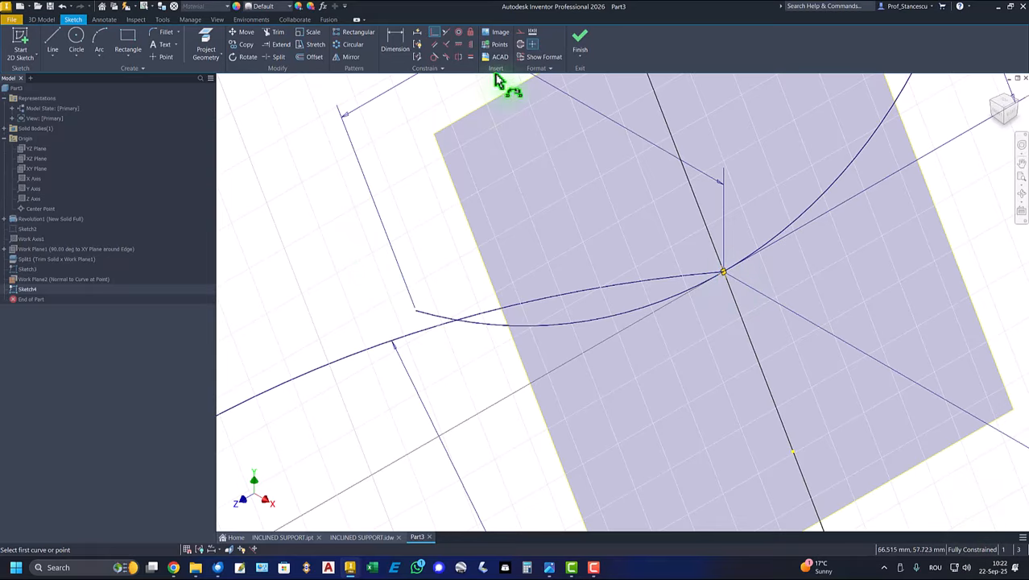
pyautogui.click(580, 41)
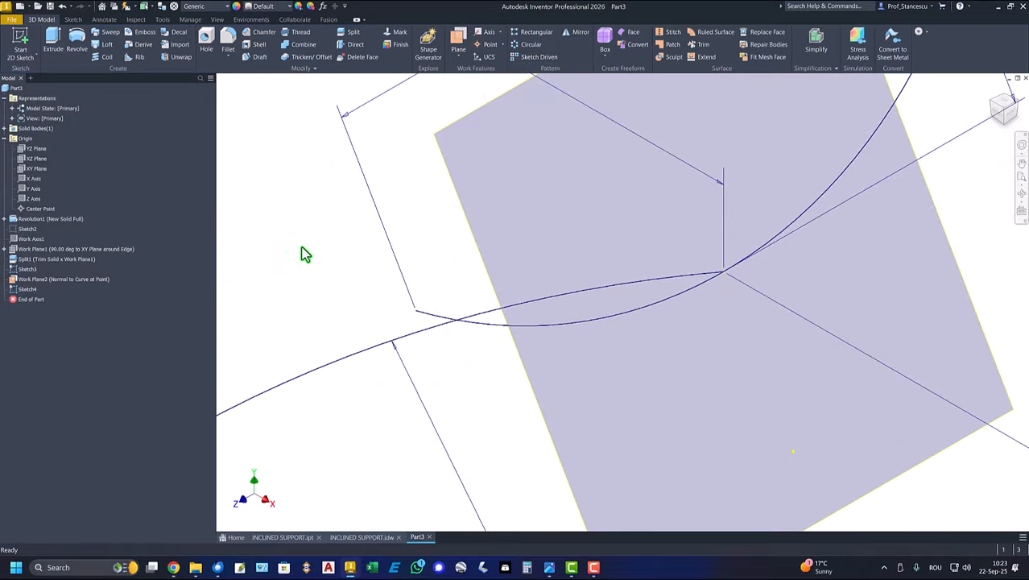
# - Sweep the 30 mm wide profile arc along the two-arc path as a surface, and hide the work plane at the path's end
pyautogui.press('F6')
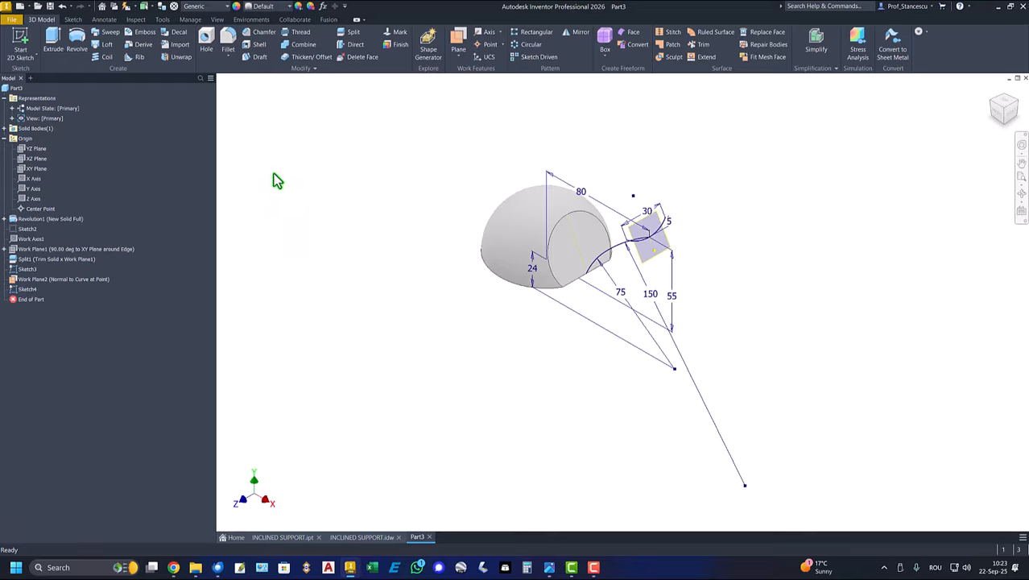
pyautogui.click(118, 37)
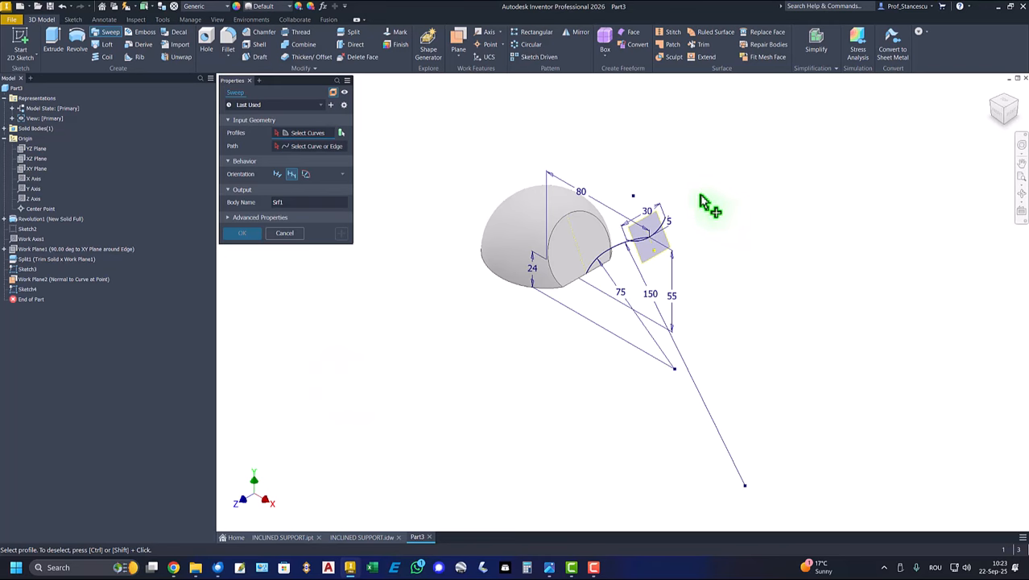
pyautogui.click(666, 225)
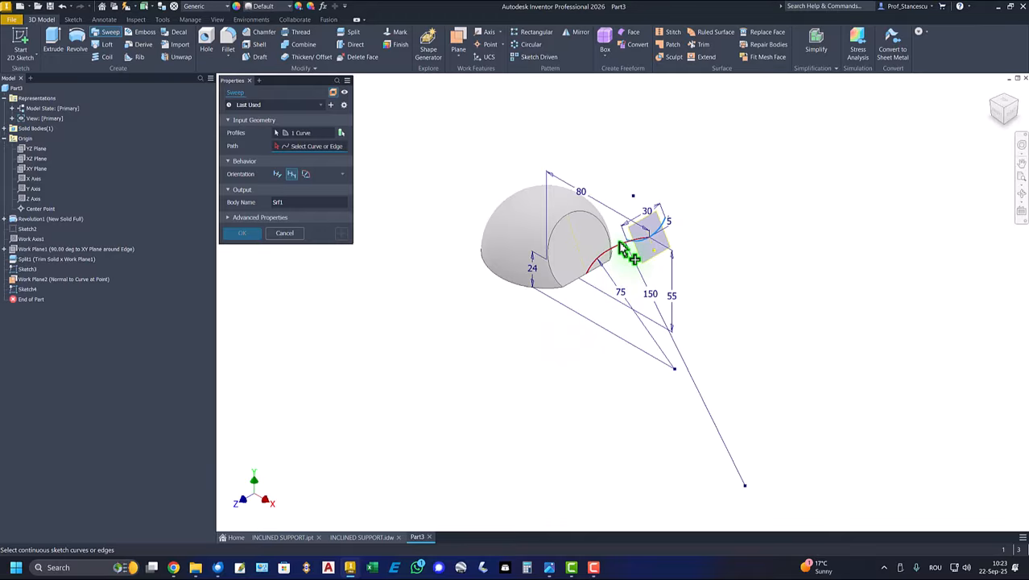
pyautogui.click(607, 271)
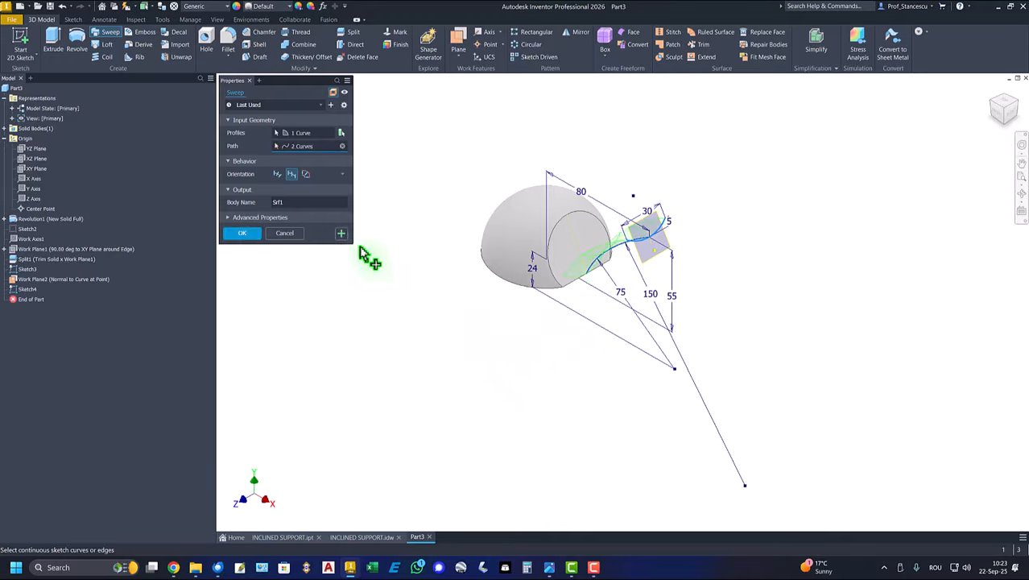
pyautogui.click(241, 235)
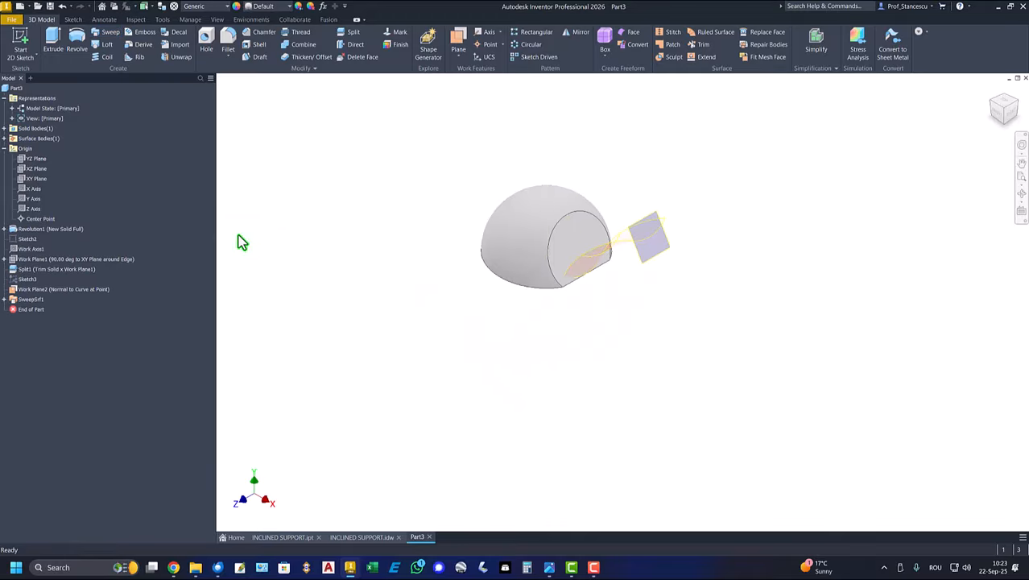
pyautogui.rightClick(666, 259)
pyautogui.click(693, 264)
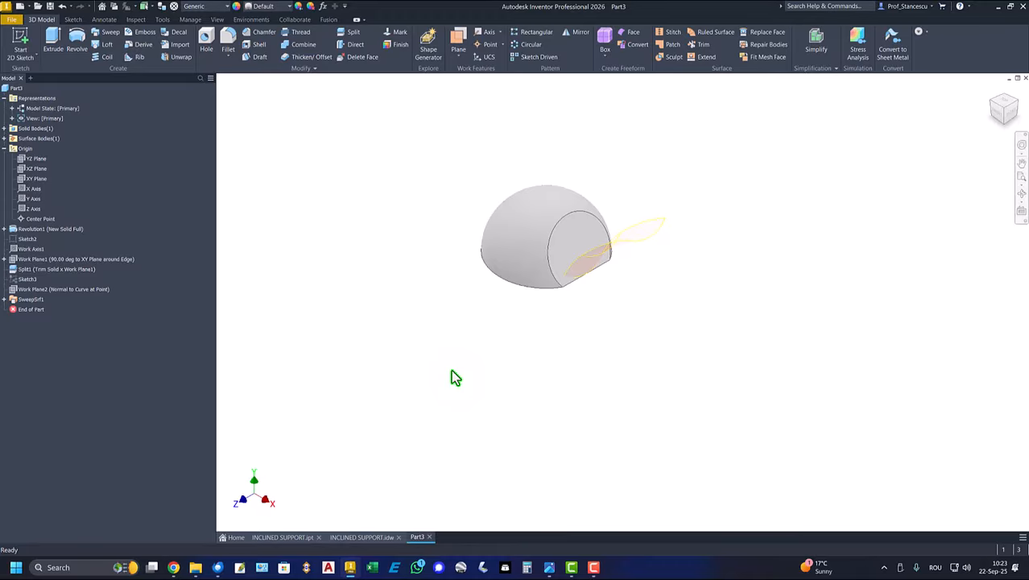
# - Change the in-canvas color scheme to High Contrast in the application options
pyautogui.press('alt')
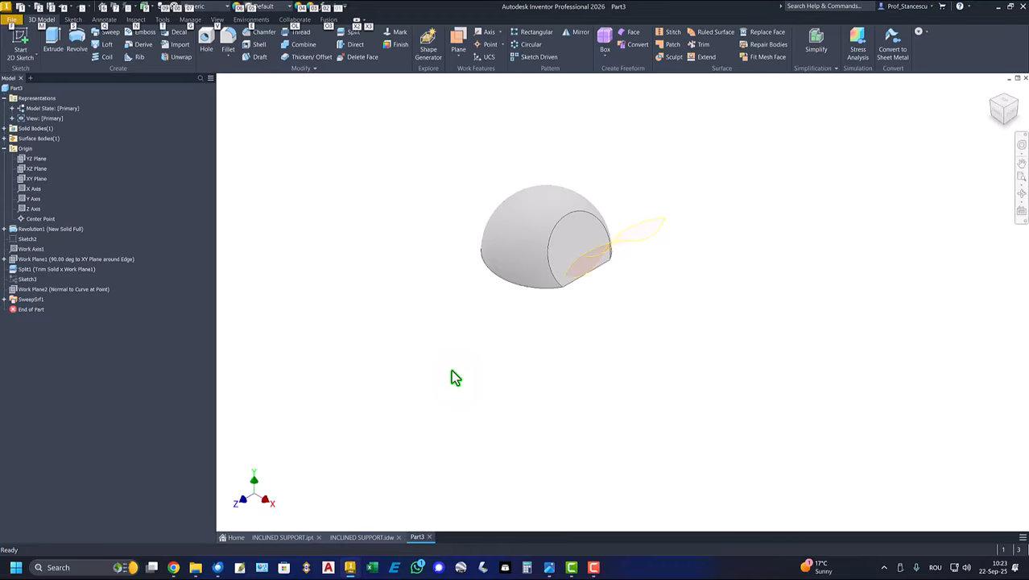
pyautogui.press('Escape')
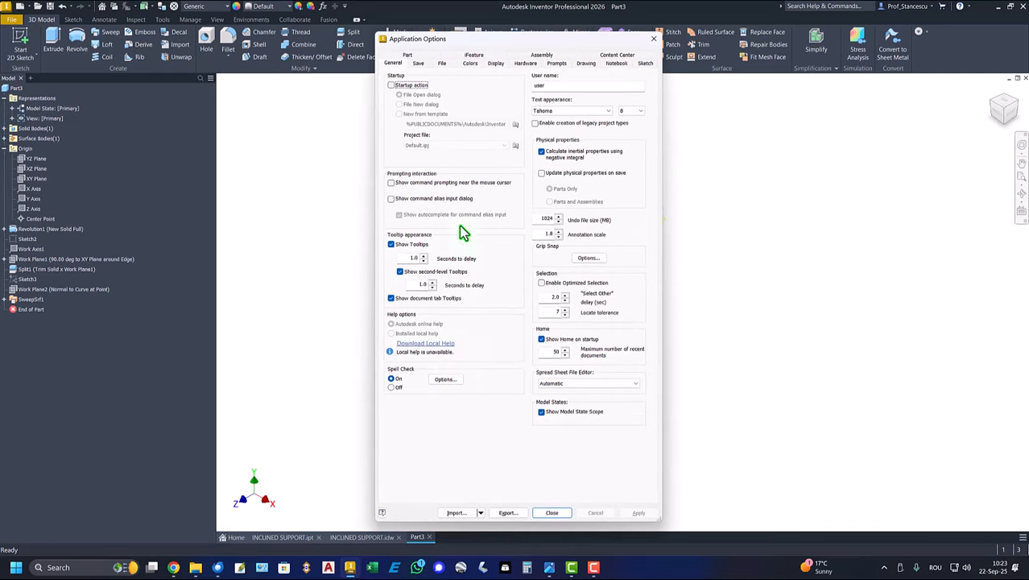
pyautogui.click(470, 64)
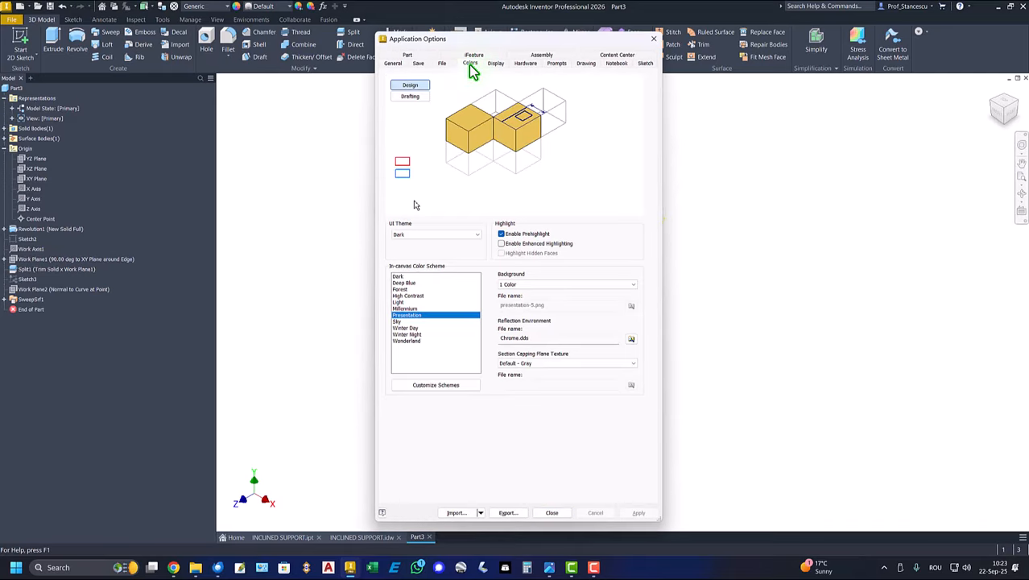
pyautogui.click(409, 296)
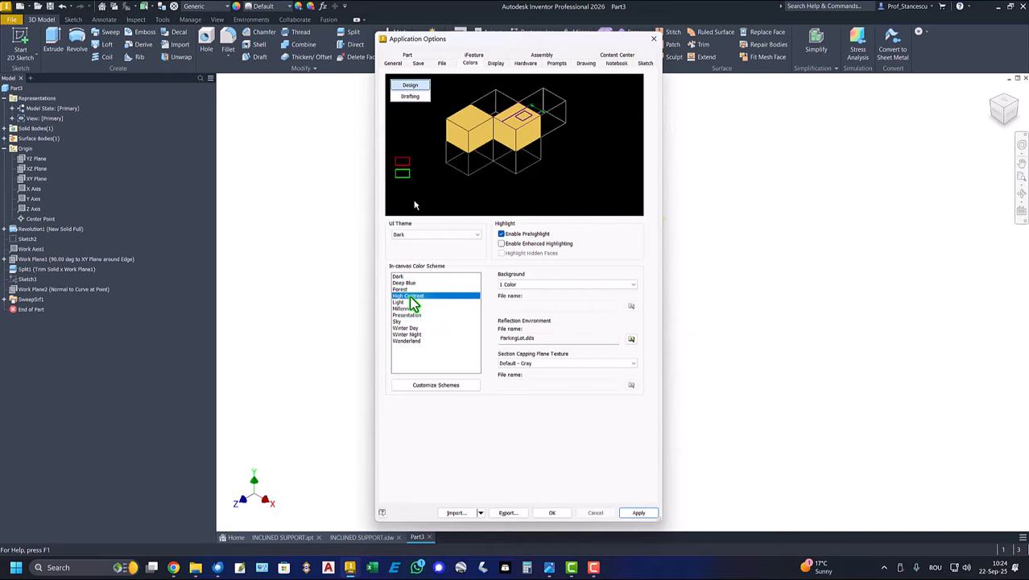
pyautogui.click(560, 515)
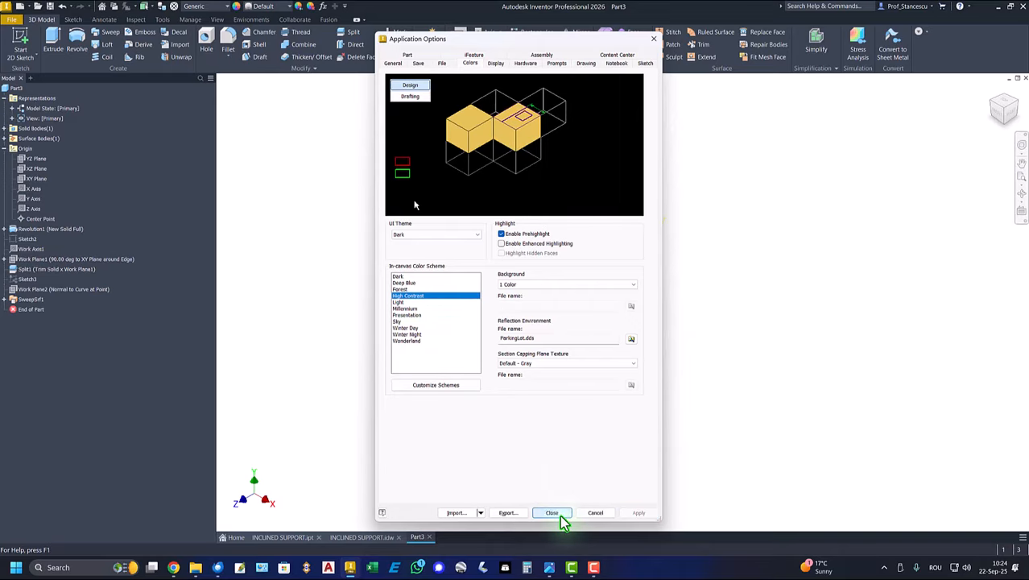
# - Close the application options and check the dimensions of the arm's section in view A of the INCLINED SUPPORT drawing
pyautogui.click(553, 513)
pyautogui.keyDown('shift'); pyautogui.moveTo(686, 275); pyautogui.dragTo(667, 158, button='middle'); pyautogui.keyUp('shift')
pyautogui.scroll(3, 678, 288)
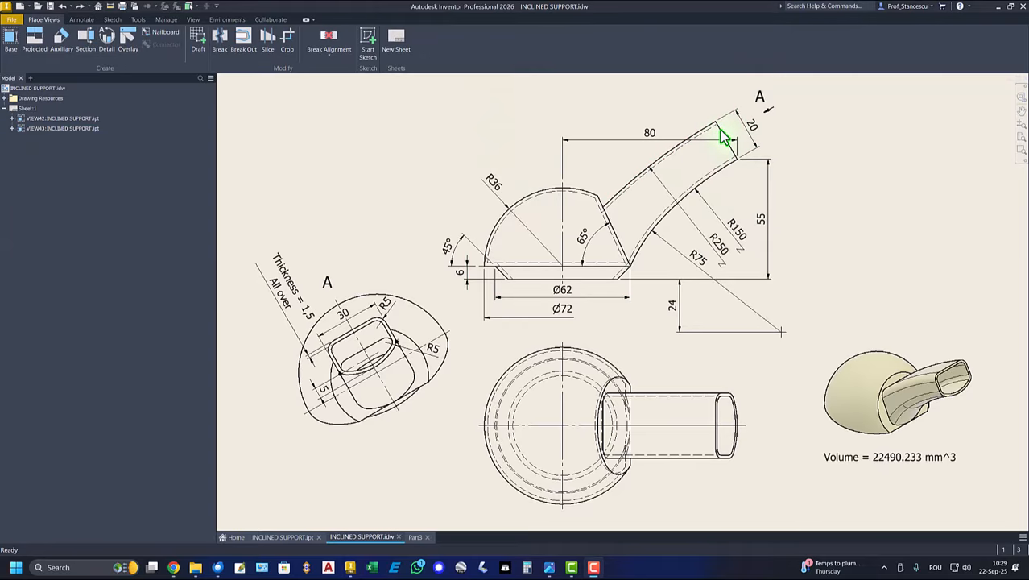
pyautogui.click(914, 394)
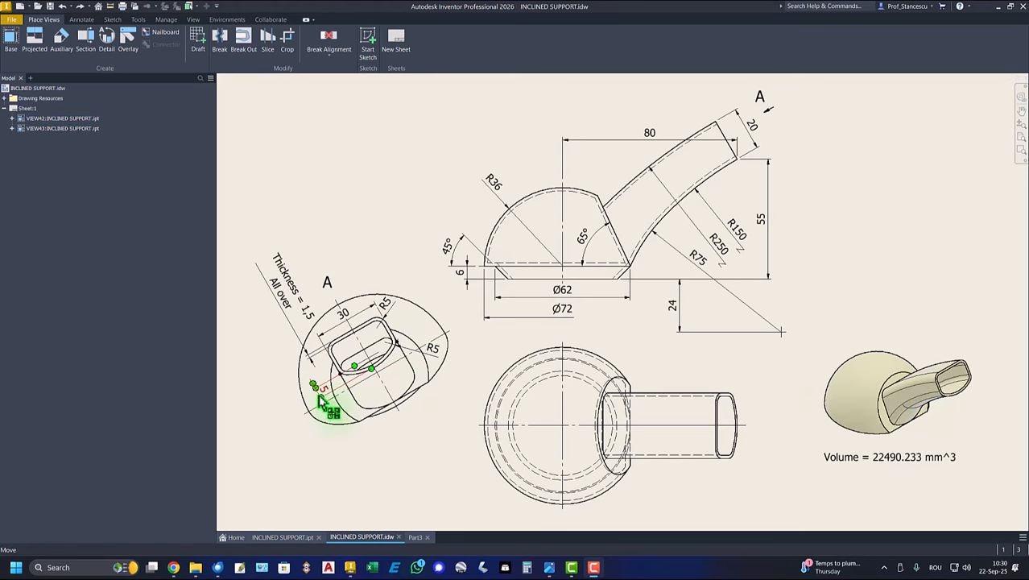
pyautogui.moveTo(324, 395); pyautogui.dragTo(332, 363)
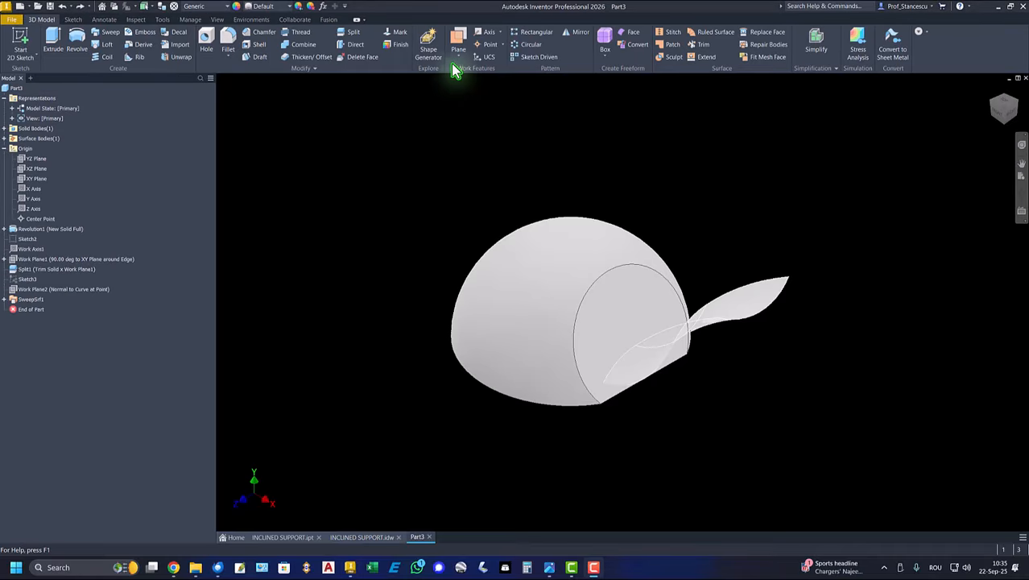
# - Create a work plane through three points along the swept surface's side edge and switch its Auto-Resize option
pyautogui.click(455, 48)
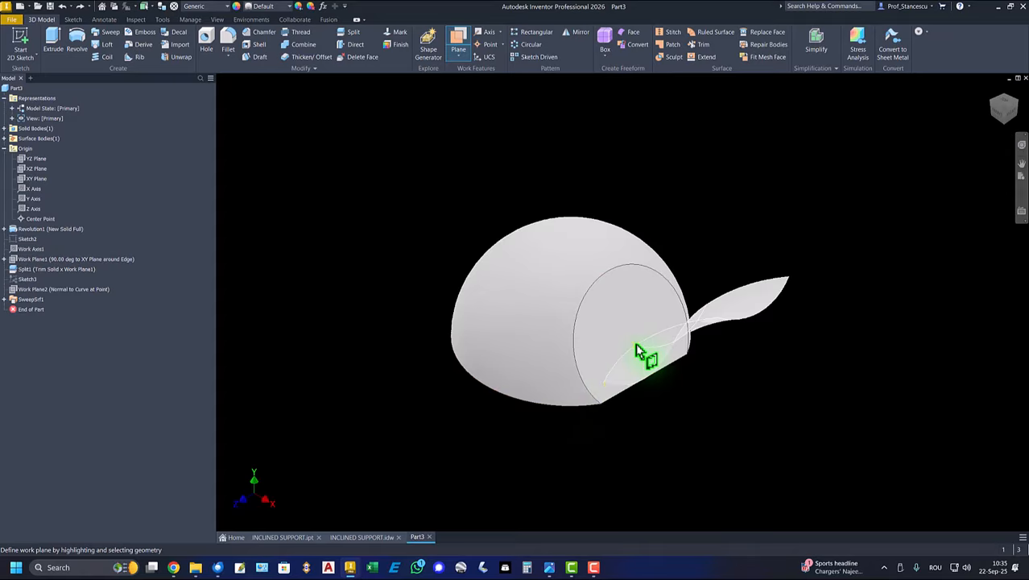
pyautogui.click(719, 326)
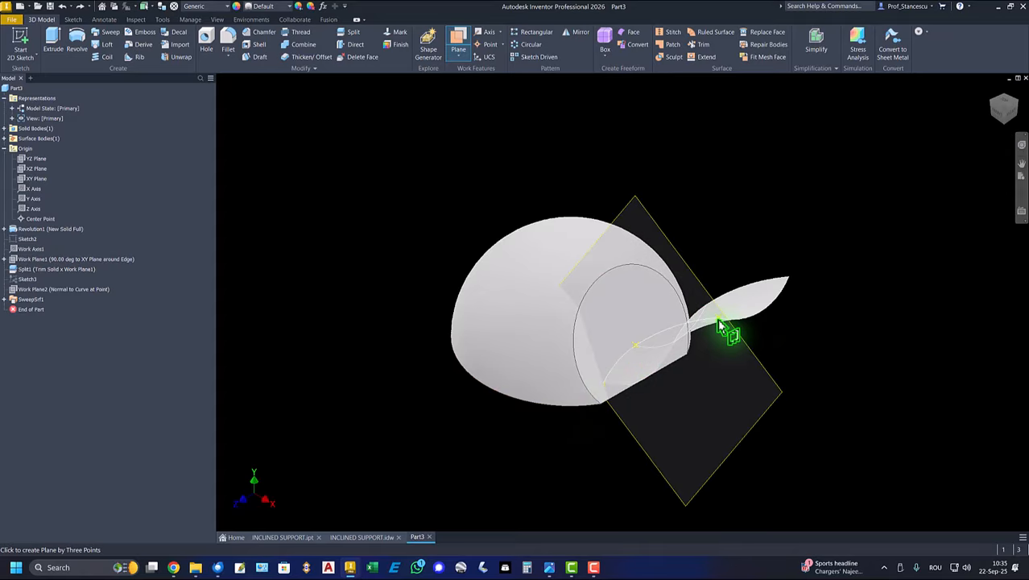
pyautogui.click(718, 326)
pyautogui.rightClick(852, 342)
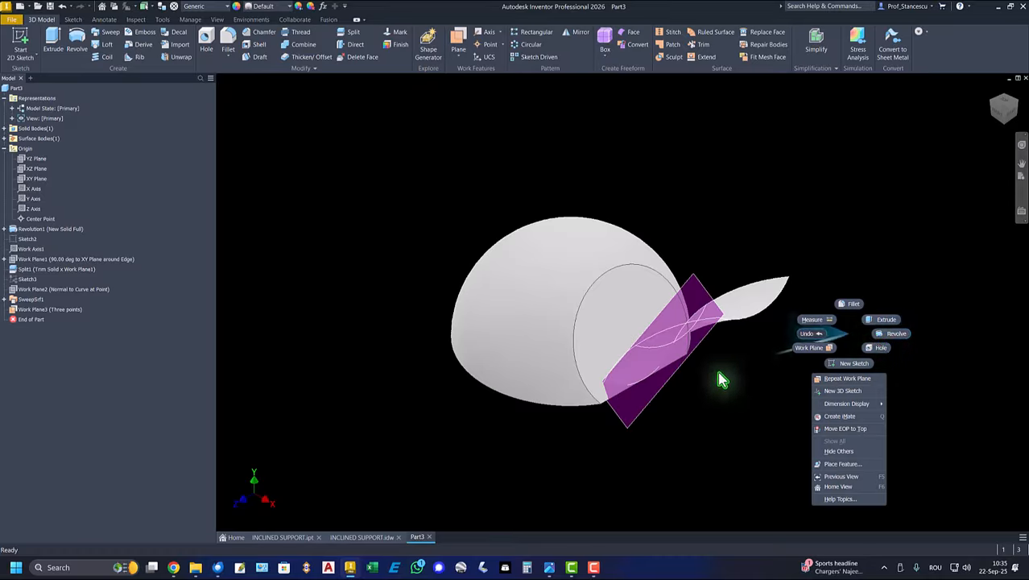
pyautogui.click(699, 346)
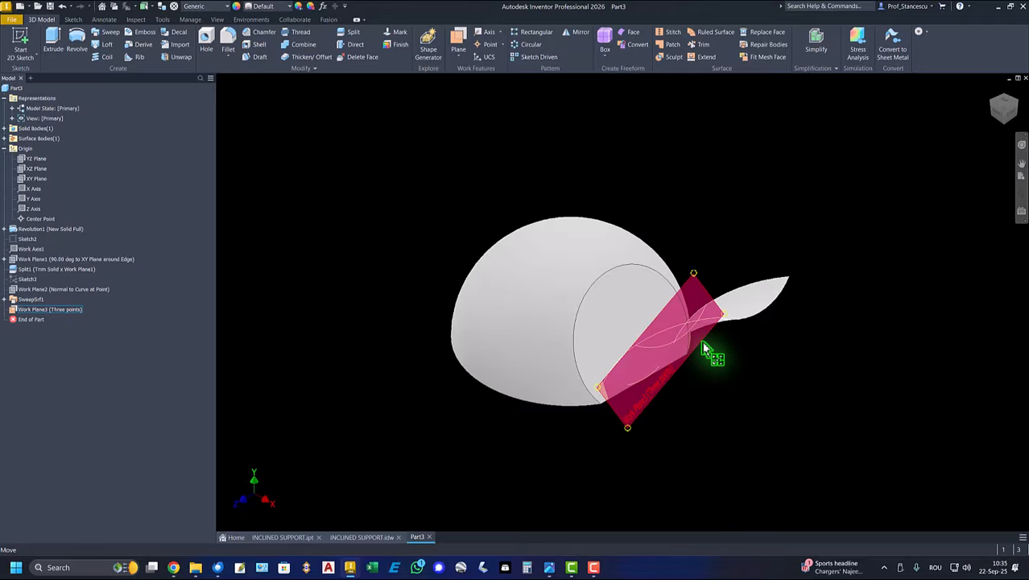
pyautogui.click(705, 350)
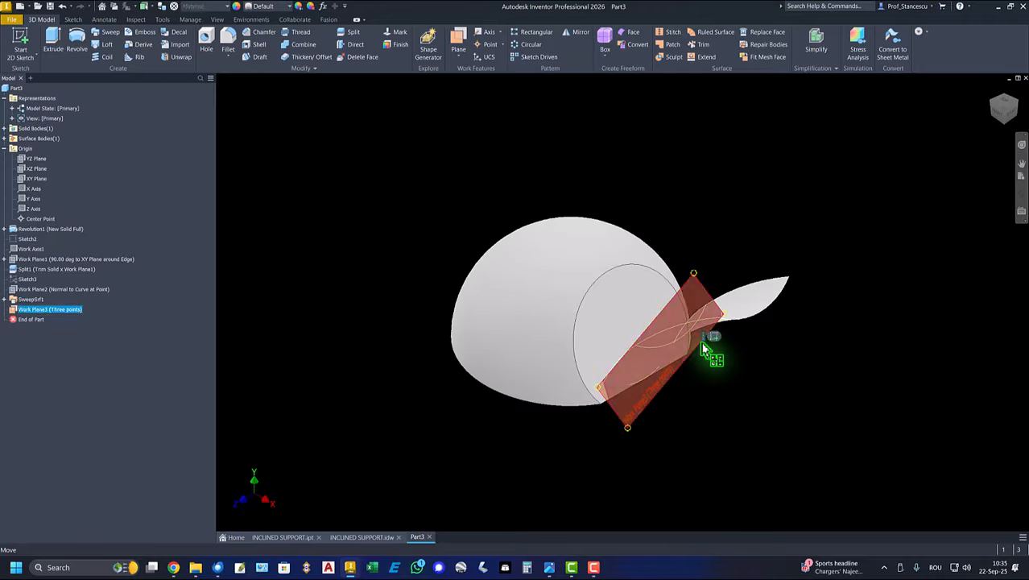
pyautogui.rightClick(700, 352)
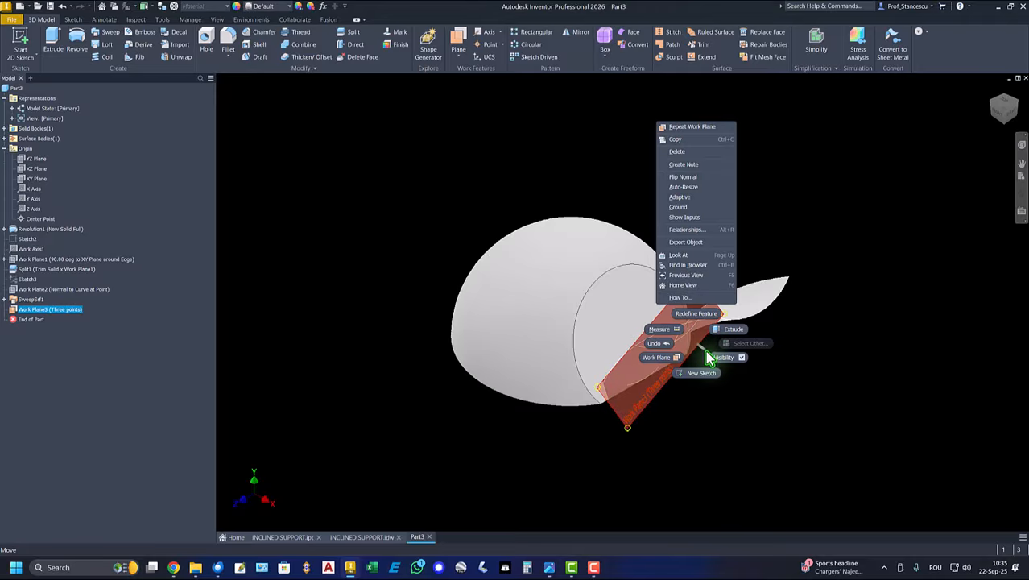
pyautogui.click(688, 189)
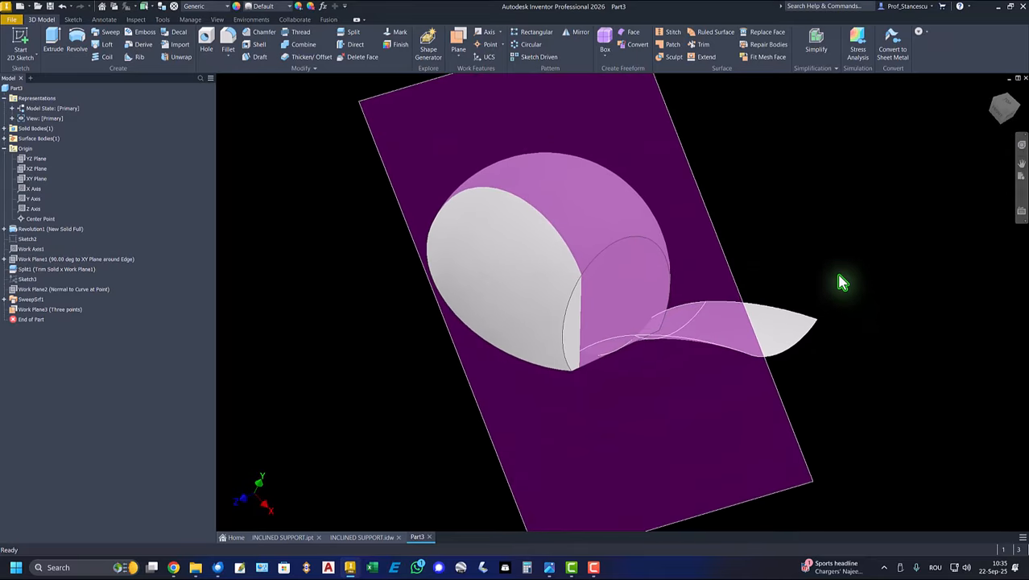
# - Start a sketch on the three-point work plane, slice the graphics, and project the surface's two side arcs and the dome's inclined face edge
pyautogui.click(722, 252)
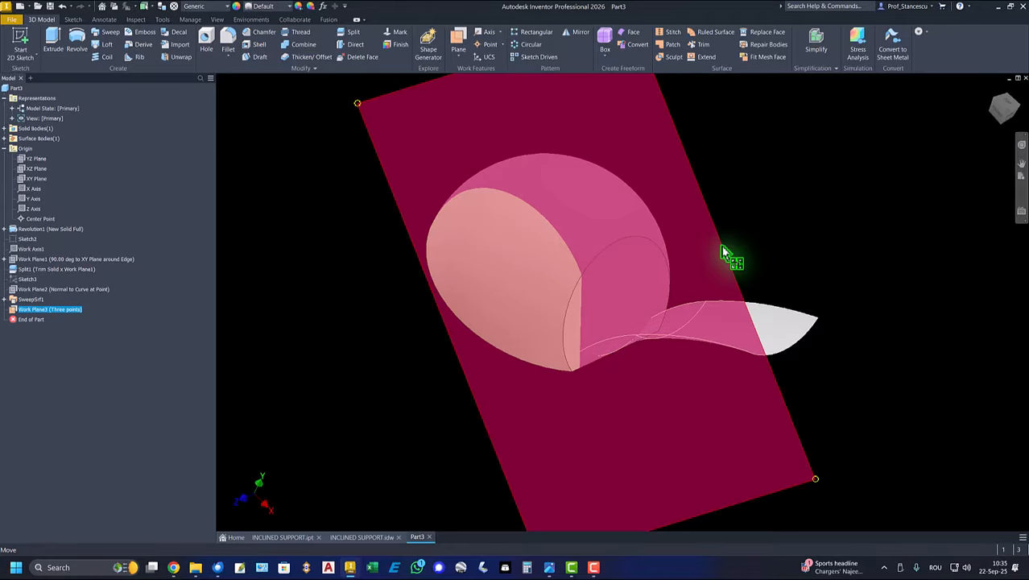
pyautogui.click(723, 252)
pyautogui.click(776, 207)
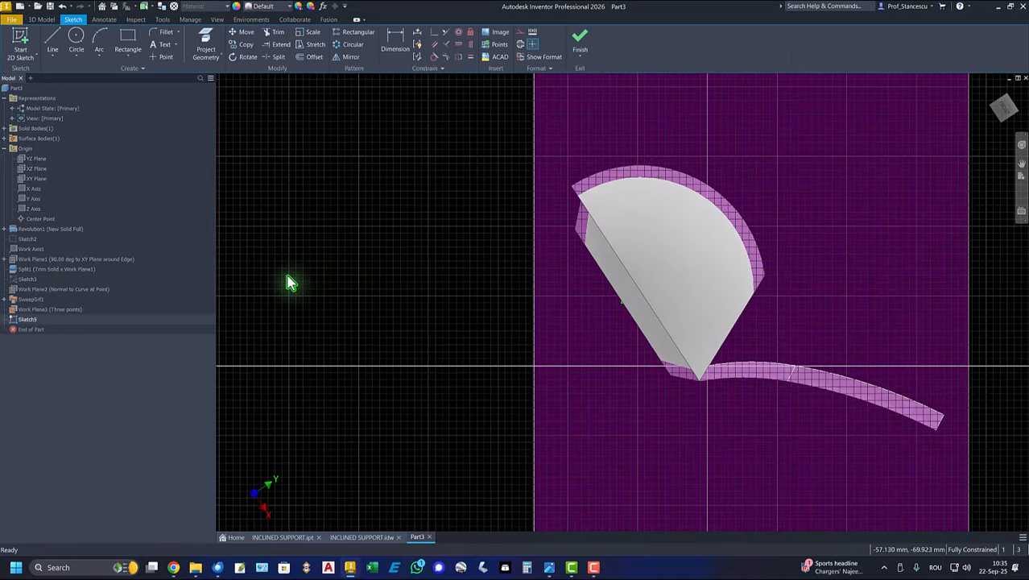
pyautogui.press('F7')
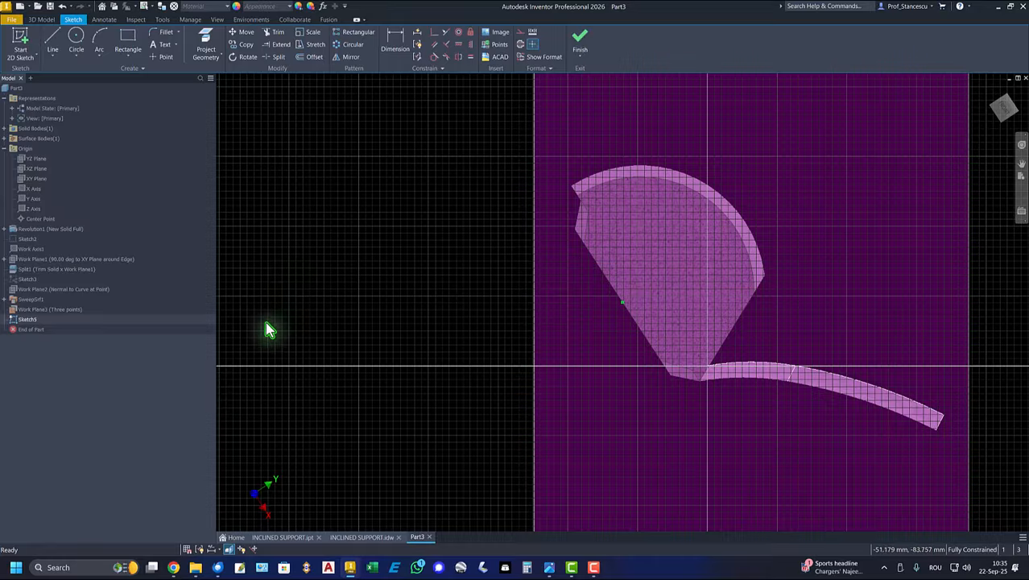
pyautogui.click(205, 47)
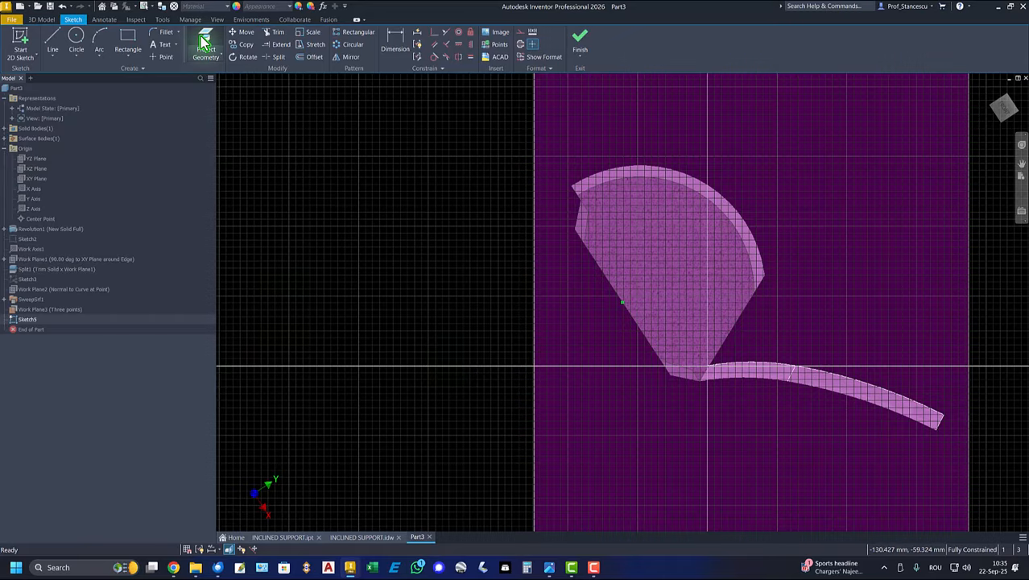
pyautogui.click(739, 367)
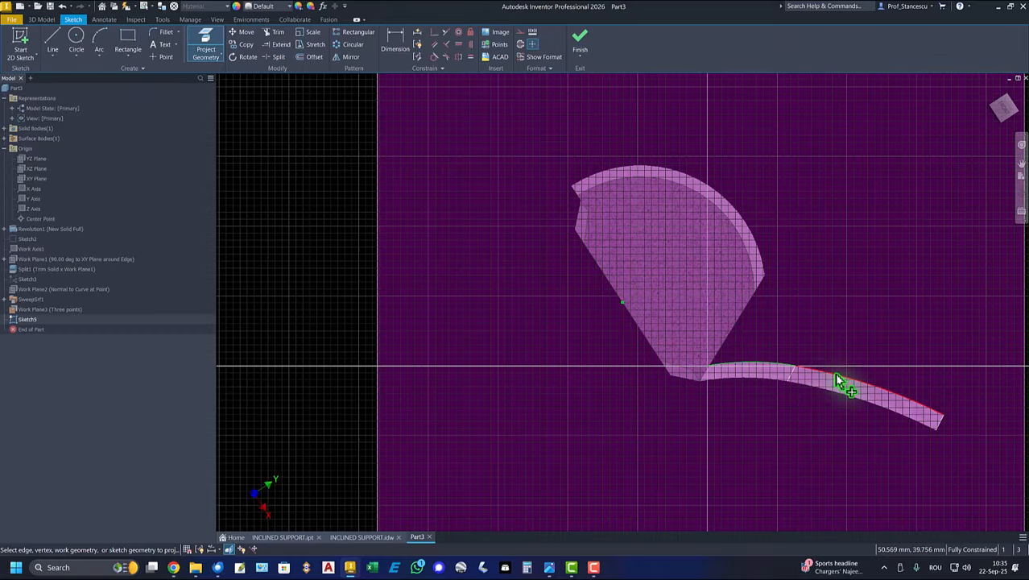
pyautogui.click(837, 379)
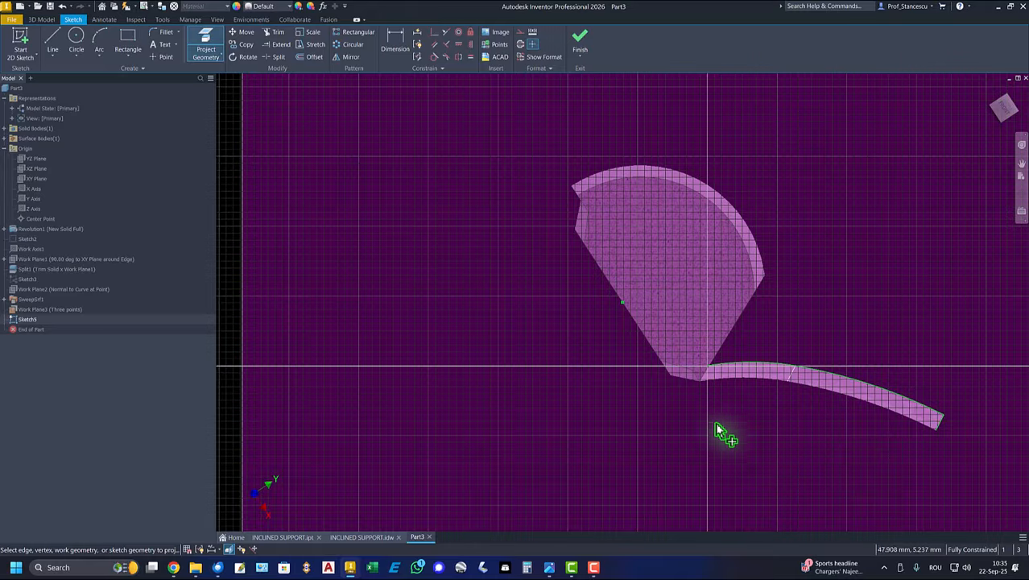
pyautogui.click(743, 324)
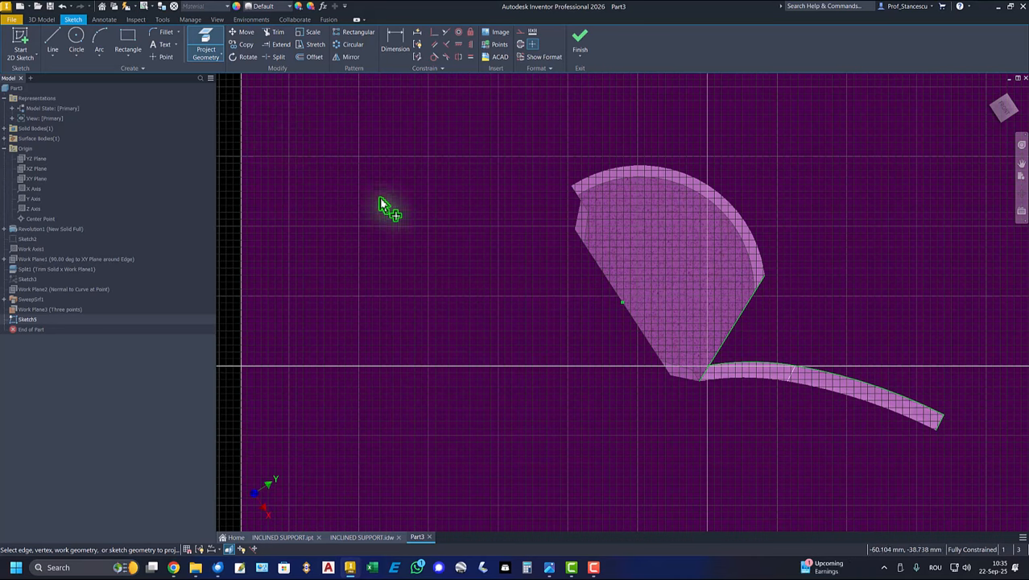
# - Draw a 15 mm line from the outer end of the projected arcs, away from the swept surface
pyautogui.click(54, 42)
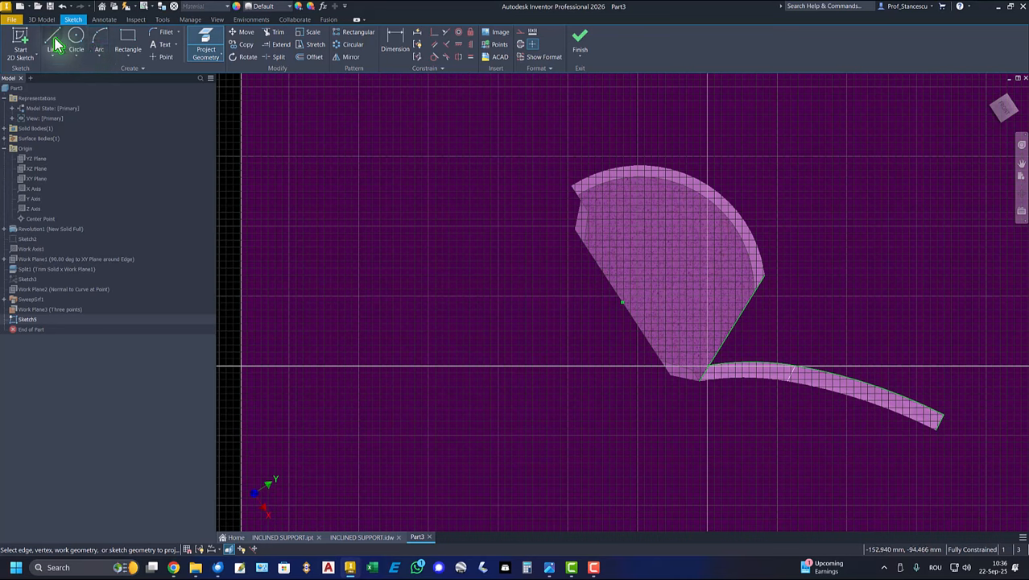
pyautogui.click(939, 425)
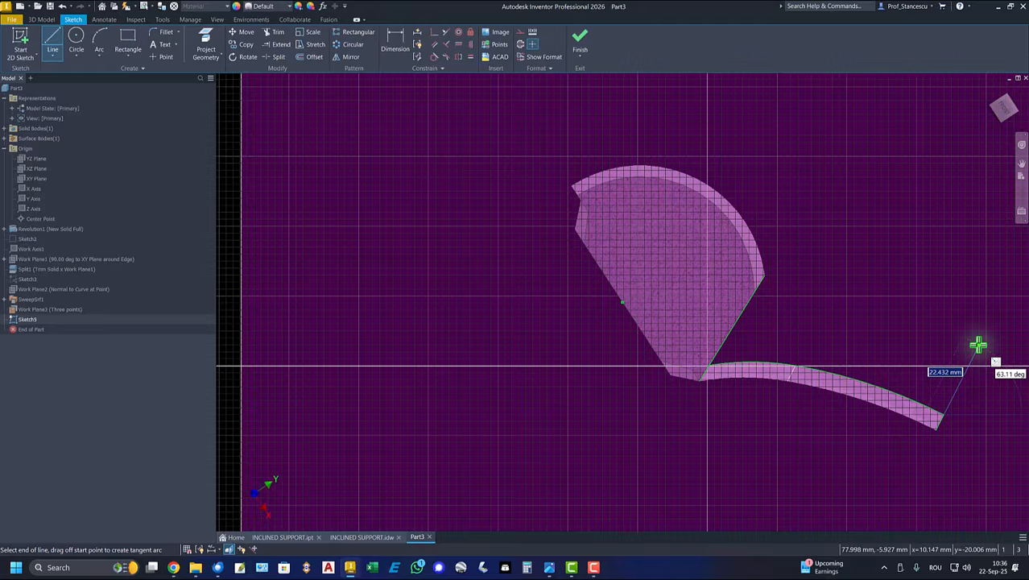
pyautogui.write('26.5')
pyautogui.press('Return')
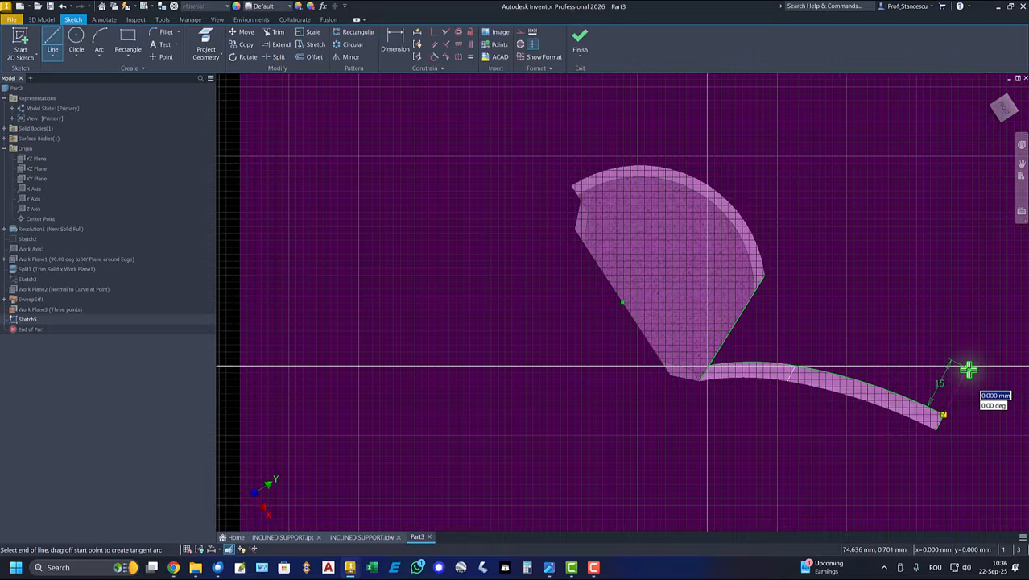
# - Draw an arc from the 15 mm line's free end to the projected face edge, and close the profile with a line to the lower arc's start
pyautogui.moveTo(968, 368); pyautogui.dragTo(746, 308)
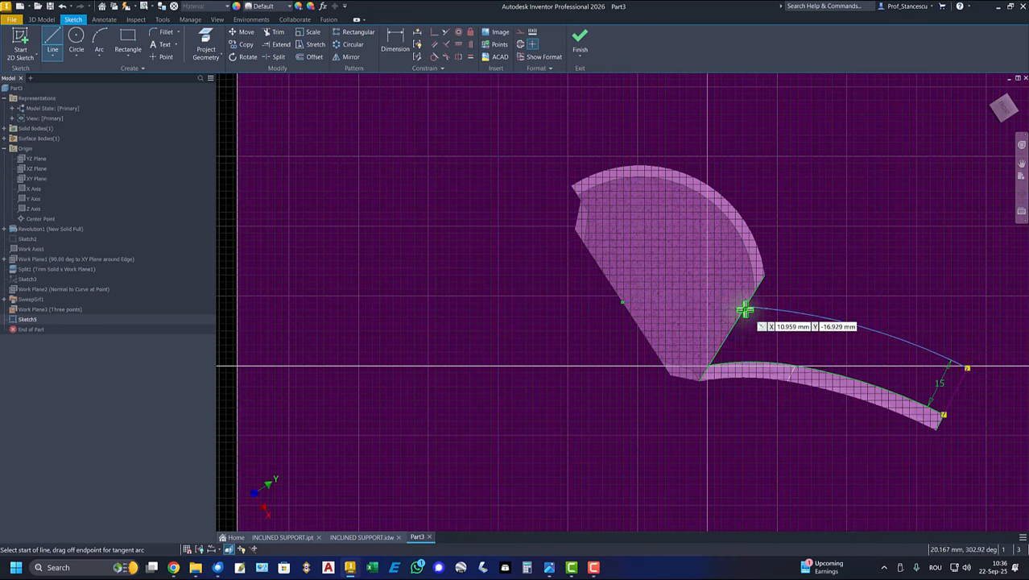
pyautogui.click(745, 308)
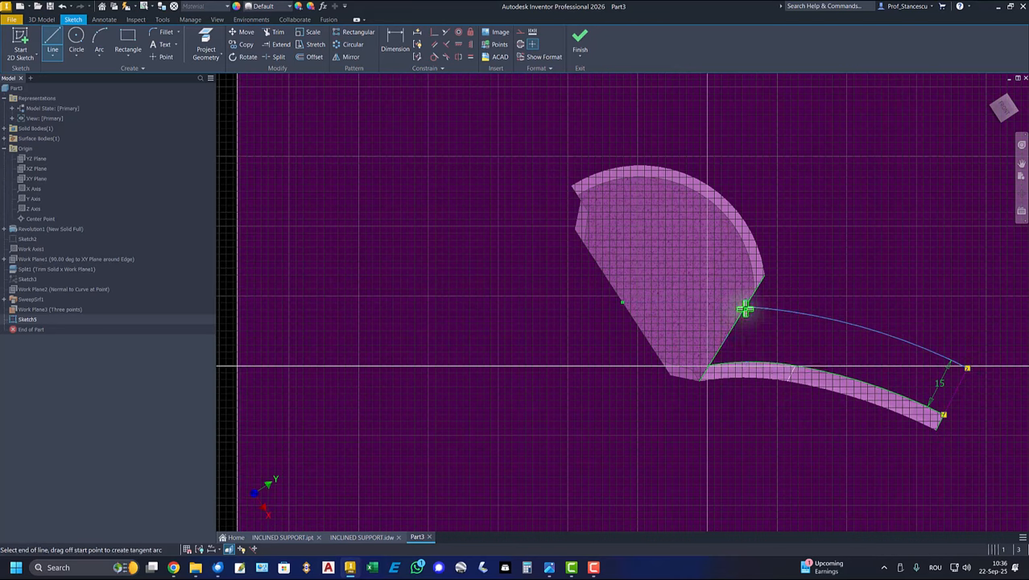
pyautogui.doubleClick(711, 367)
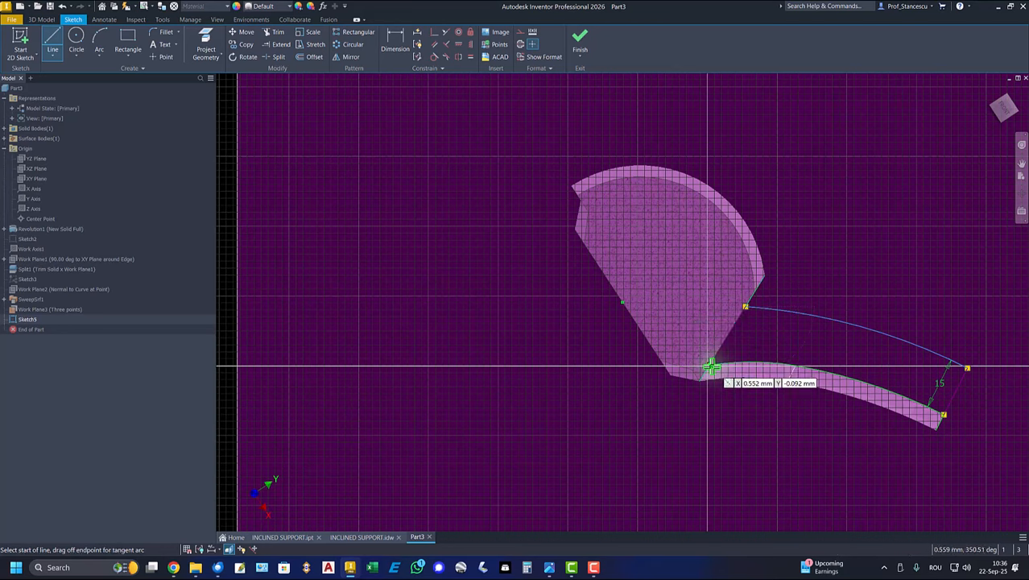
pyautogui.rightClick(648, 475)
pyautogui.click(672, 476)
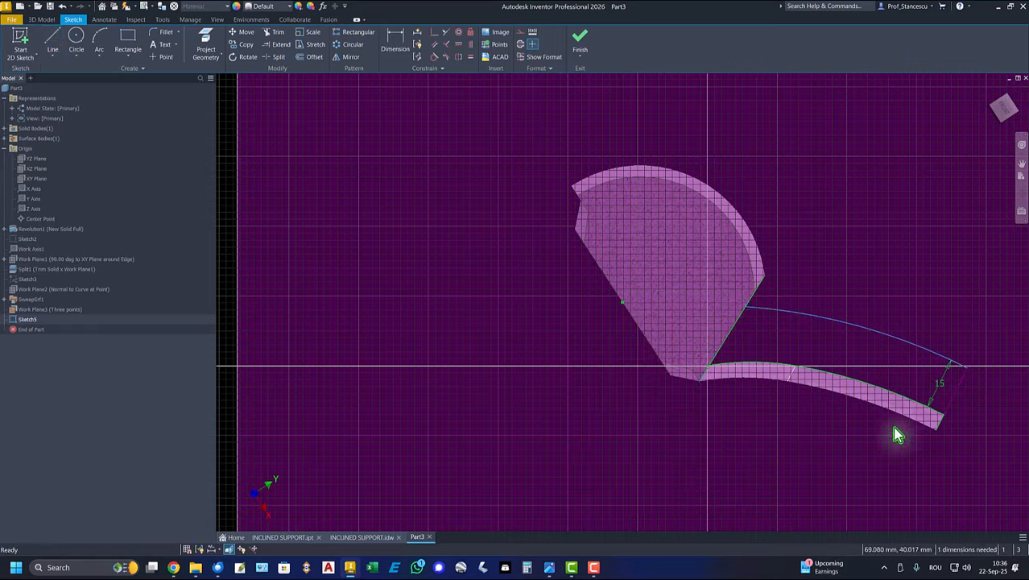
# - Convert the projected surface end edge and the projected inclined face edge to construction geometry
pyautogui.click(941, 433)
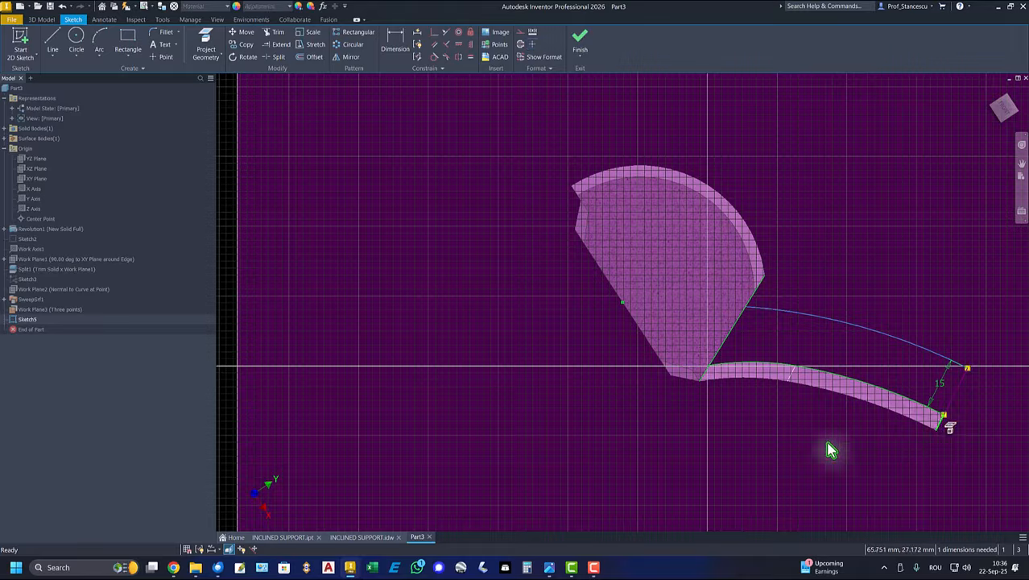
pyautogui.keyDown('ctrl'); pyautogui.click(706, 373); pyautogui.keyUp('ctrl')
pyautogui.rightClick(777, 437)
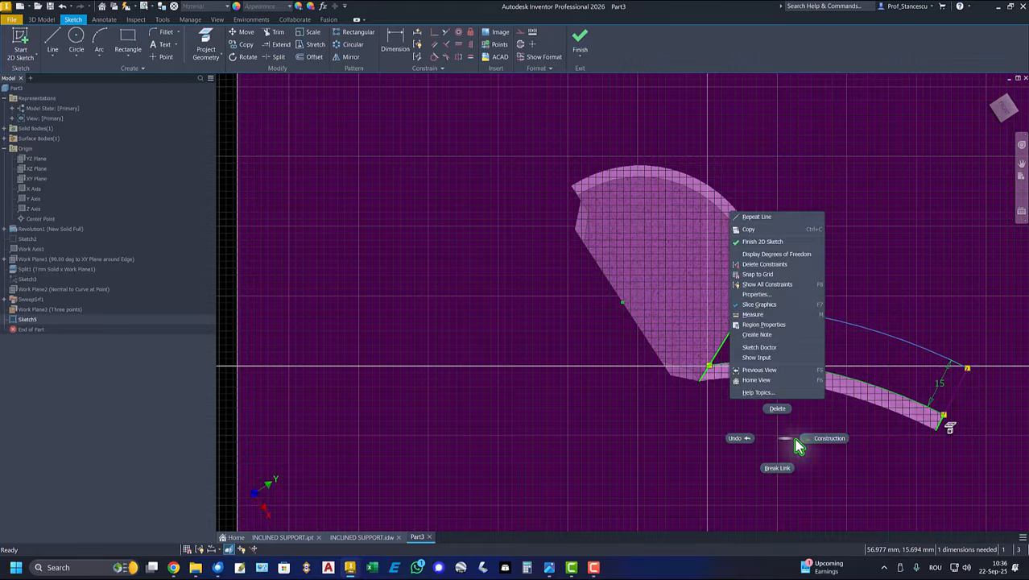
pyautogui.click(819, 441)
pyautogui.press('Escape')
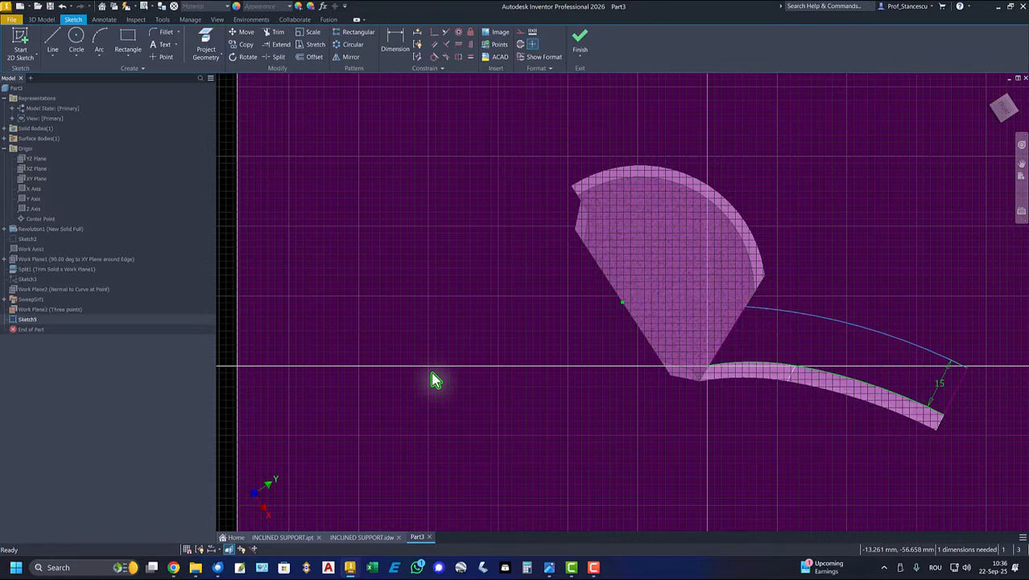
# - Finish the profile sketch and hide the three-point work plane
pyautogui.click(580, 39)
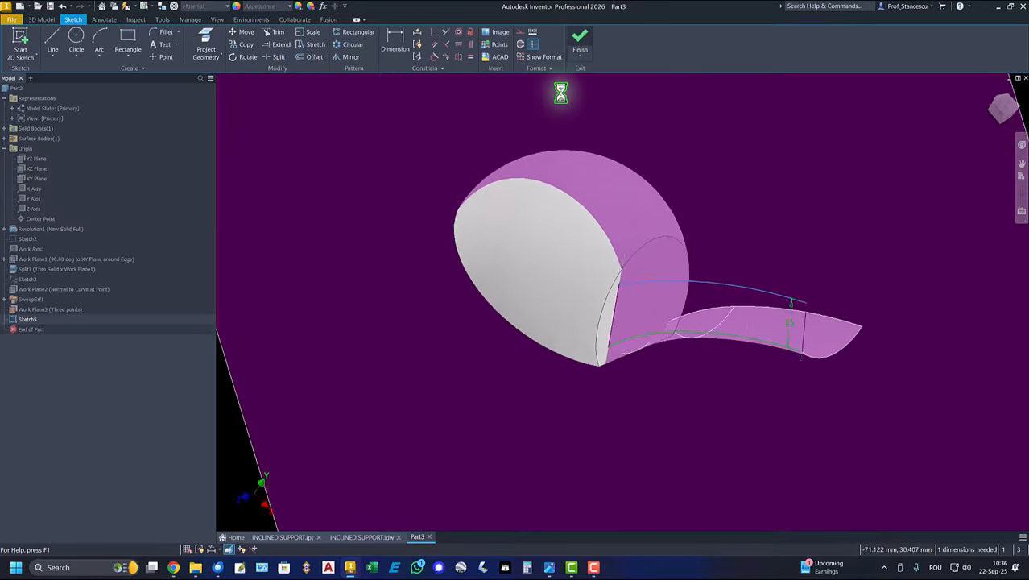
pyautogui.rightClick(927, 164)
pyautogui.click(947, 181)
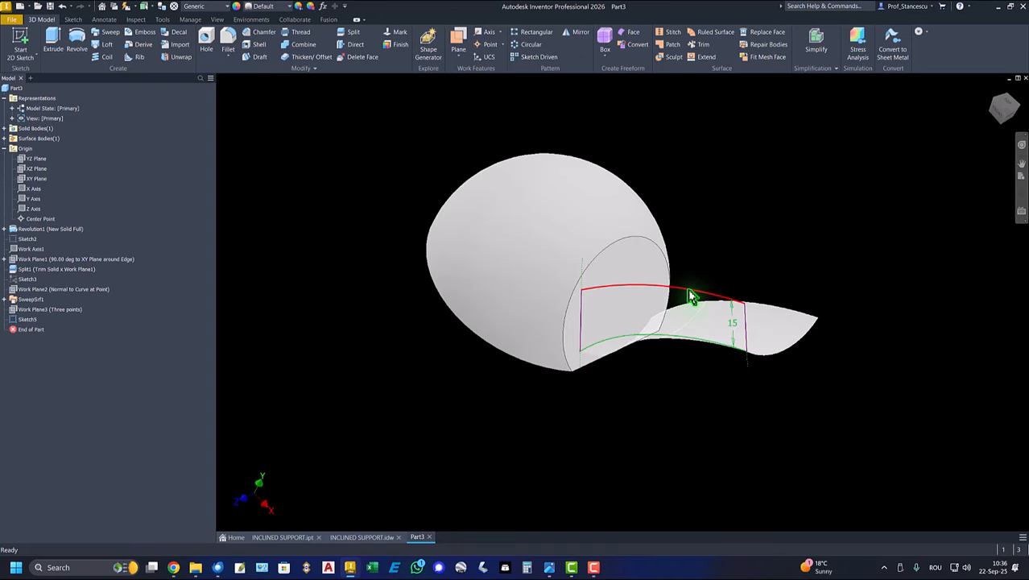
# - Edit the side profile sketch to set its upper arc's radius to 250 mm, and finish the sketch
pyautogui.doubleClick(19, 320)
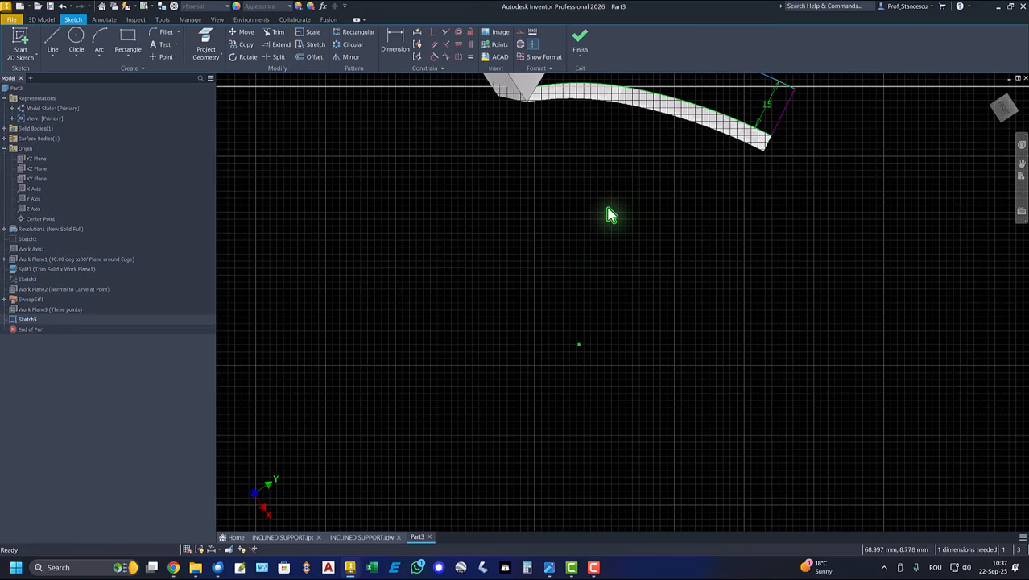
pyautogui.moveTo(619, 201); pyautogui.dragTo(651, 278, button='middle')
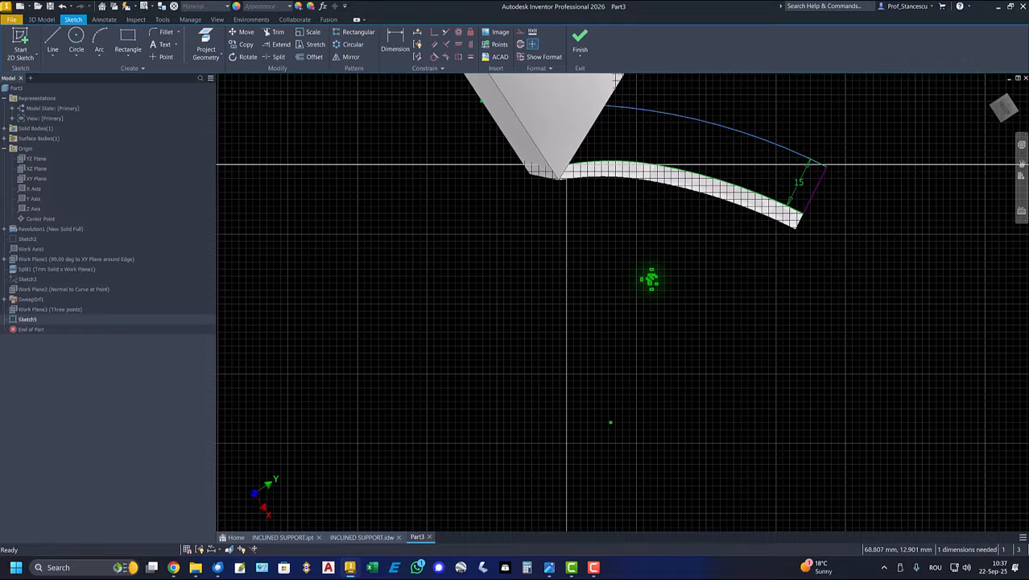
pyautogui.click(394, 40)
pyautogui.click(756, 146)
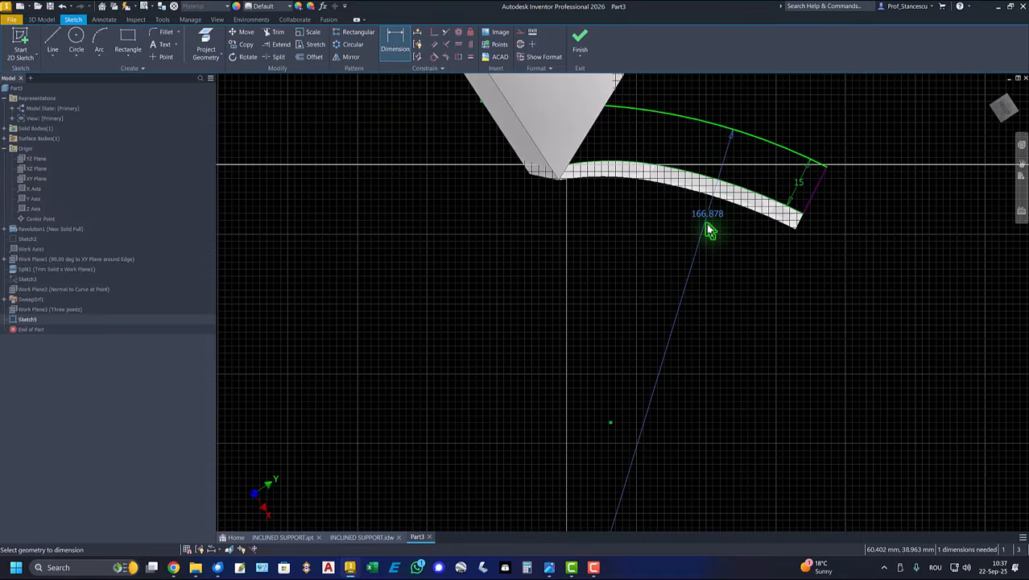
pyautogui.click(705, 254)
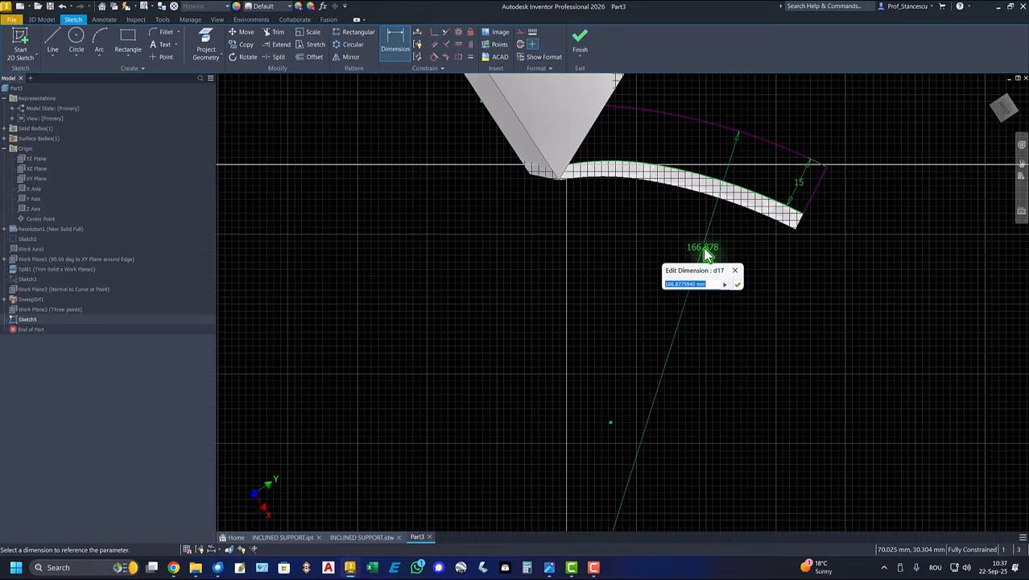
pyautogui.press('Return')
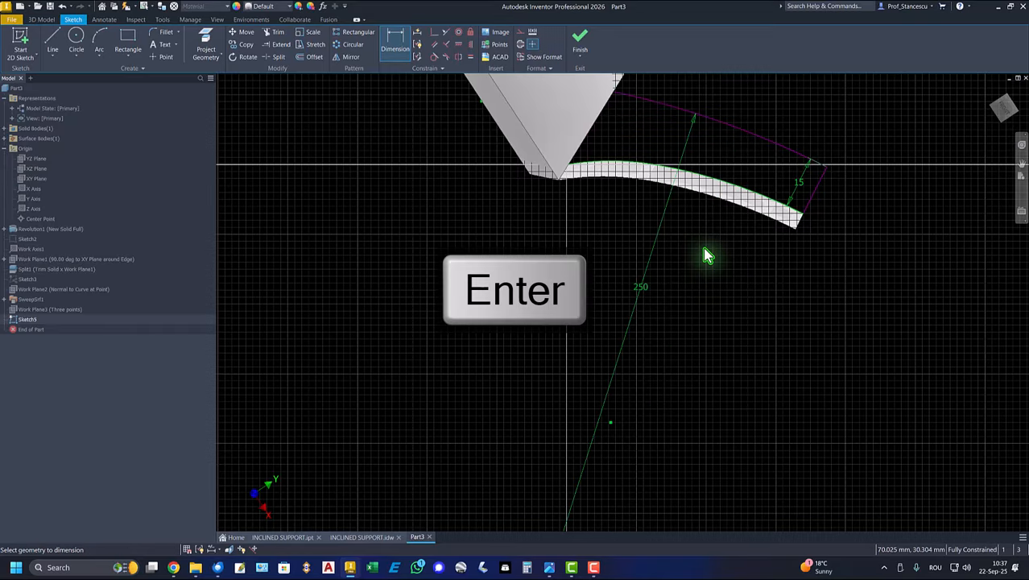
pyautogui.click(576, 42)
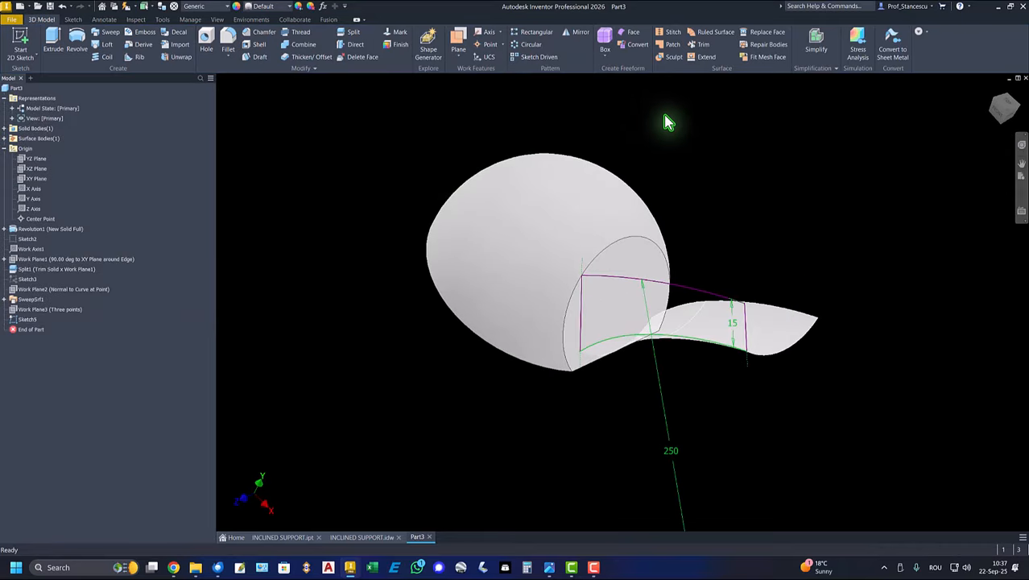
# - Create a boundary patch surface from the closed side profile sketch
pyautogui.click(672, 44)
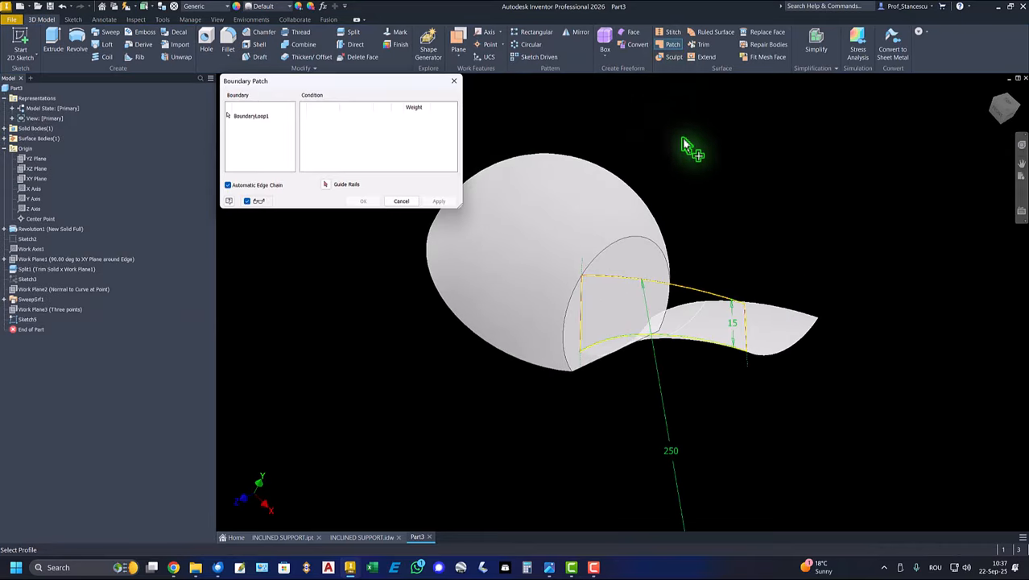
pyautogui.click(713, 310)
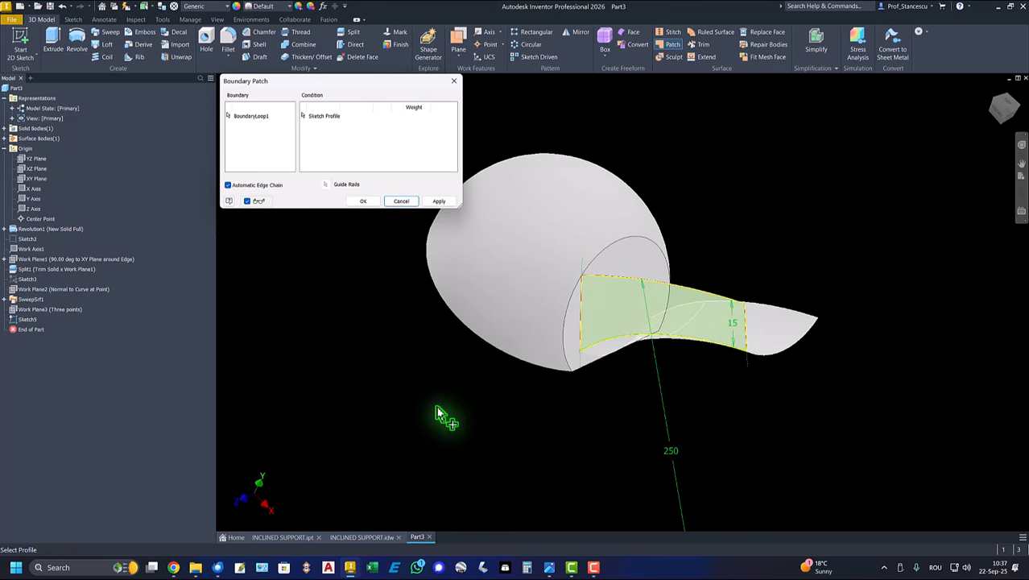
pyautogui.click(363, 202)
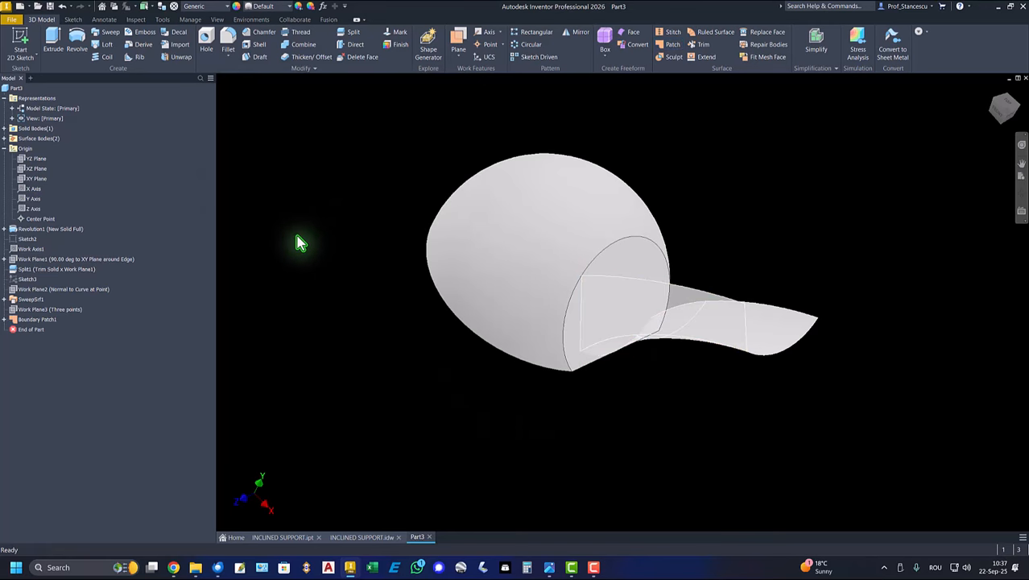
# - Mirror the side boundary patch about the XY origin plane
pyautogui.press('F6')
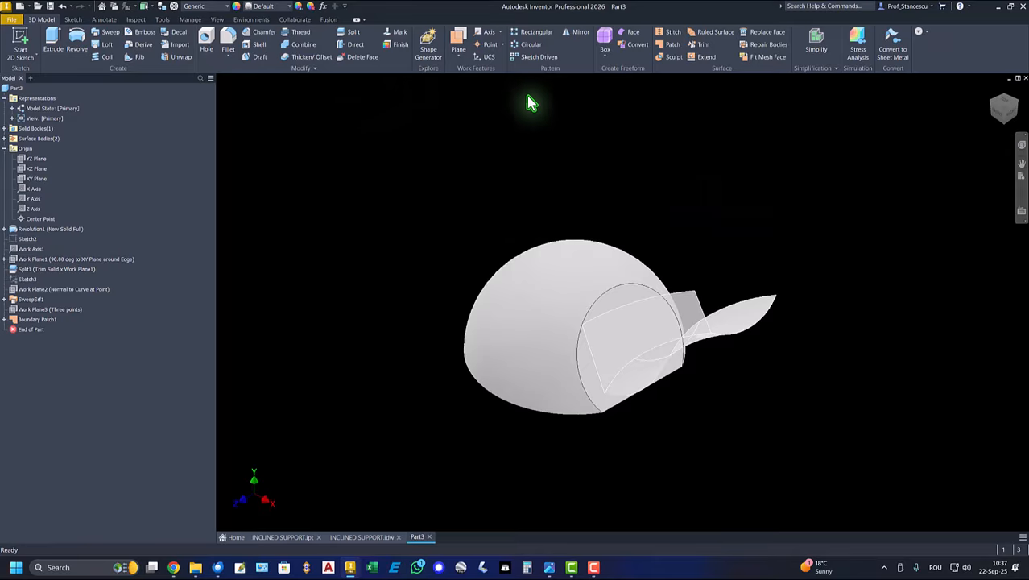
pyautogui.click(581, 33)
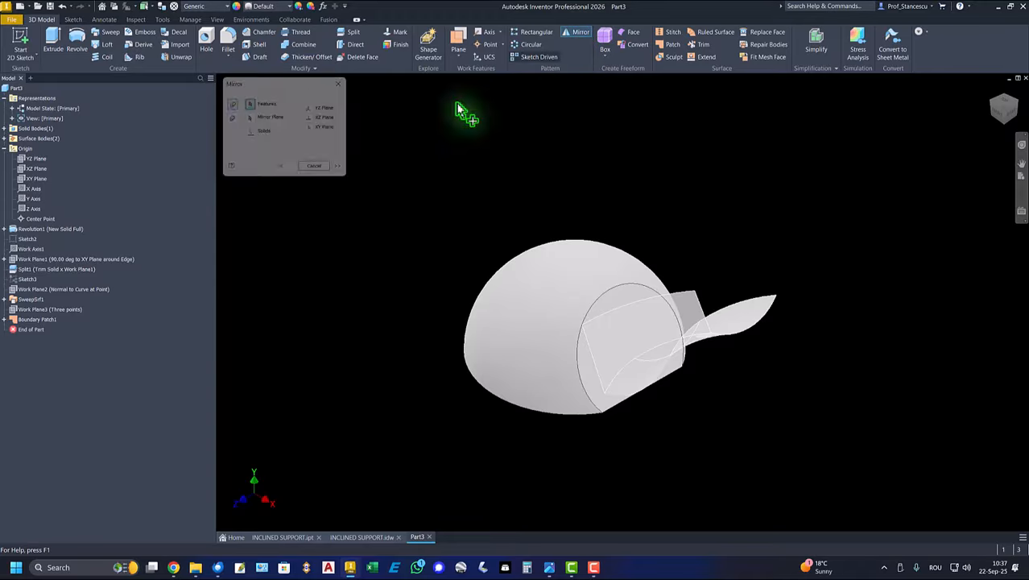
pyautogui.click(36, 322)
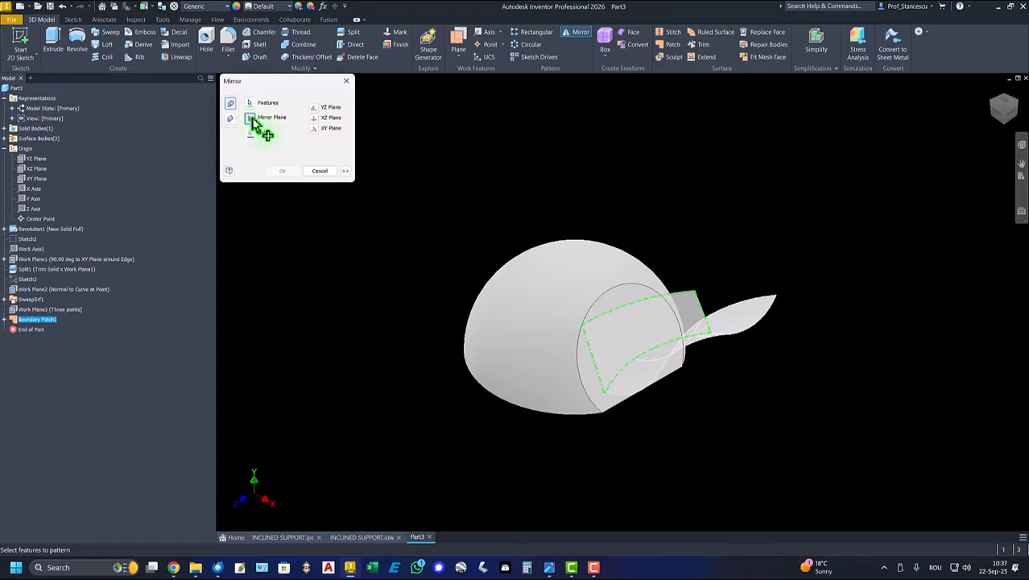
pyautogui.click(251, 119)
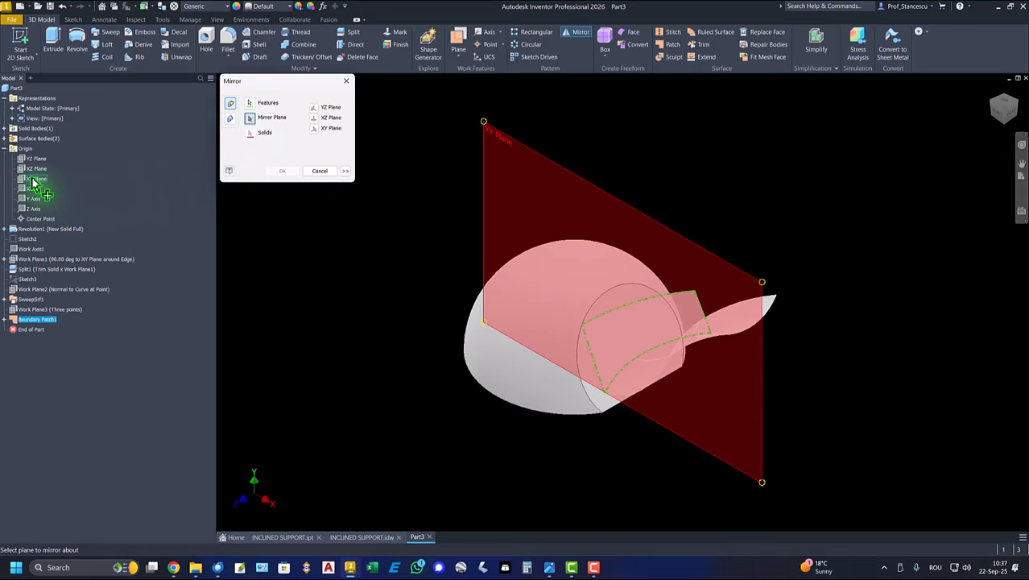
pyautogui.click(34, 179)
pyautogui.click(284, 170)
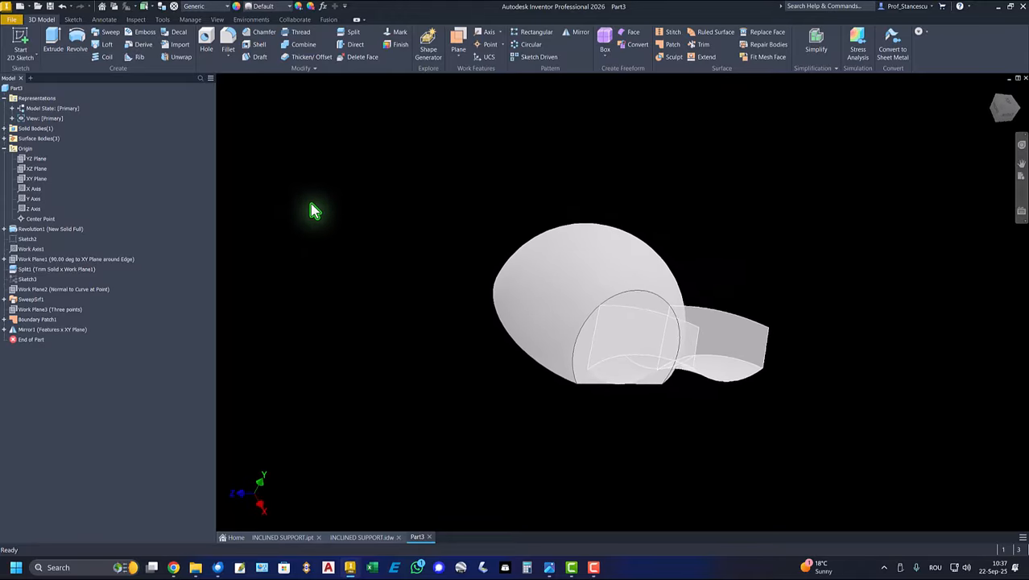
# - Show the work plane normal to the sweep curve and start a new sketch on it
pyautogui.press('F6')
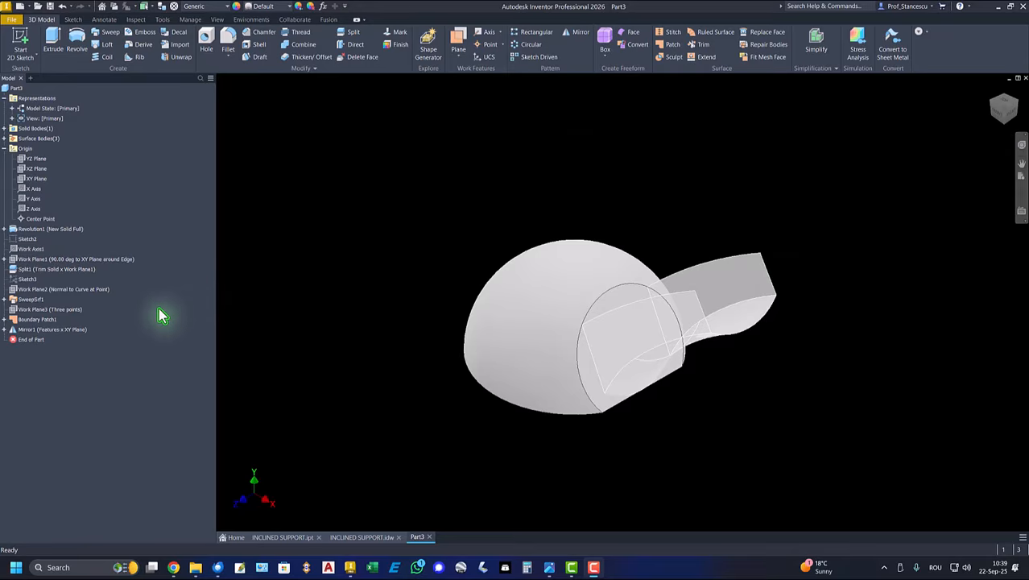
pyautogui.rightClick(35, 291)
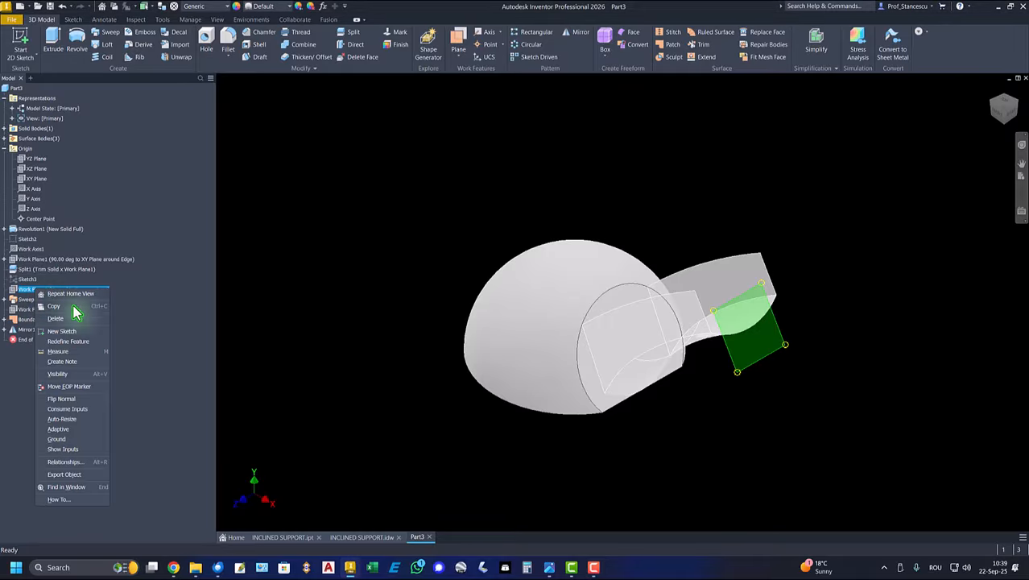
pyautogui.click(62, 397)
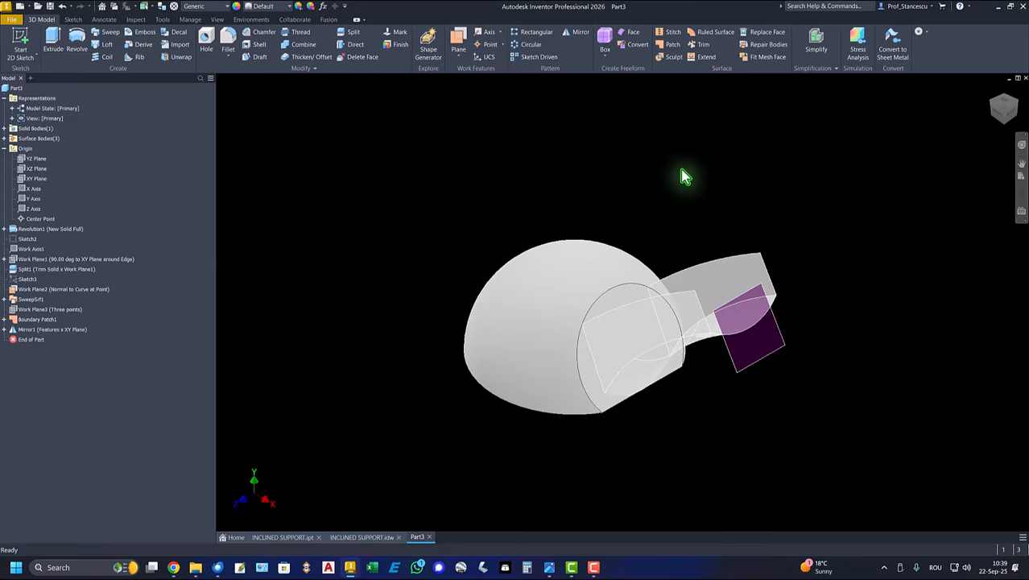
pyautogui.click(782, 339)
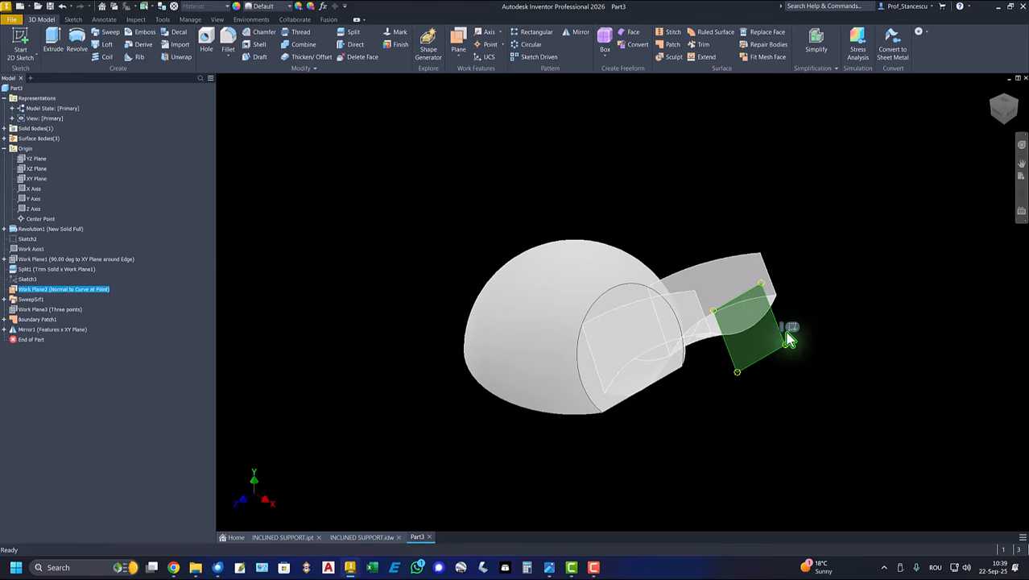
pyautogui.click(788, 327)
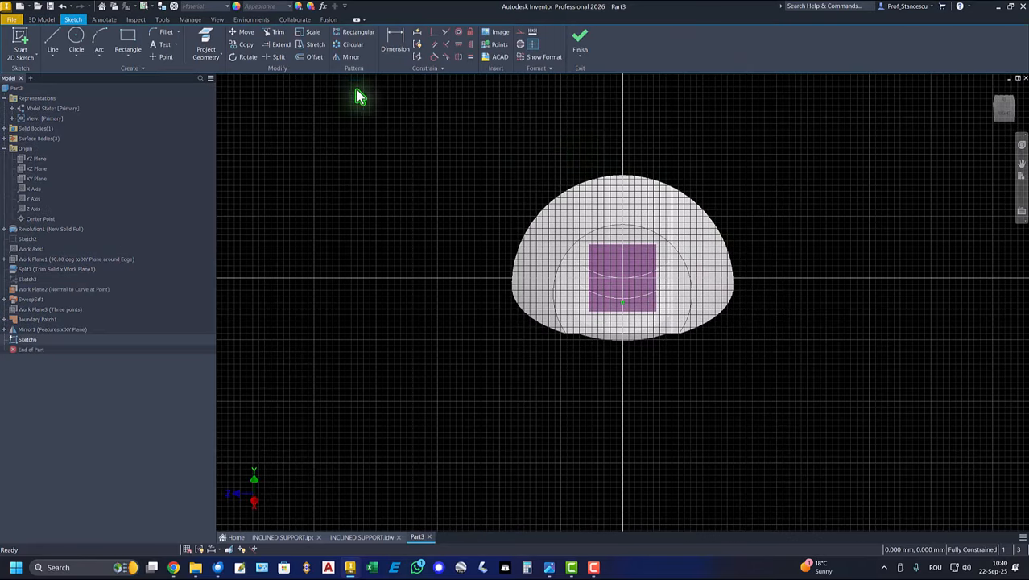
# - Project the outer end edges of both side patches and draw a line joining their upper endpoints
pyautogui.click(204, 44)
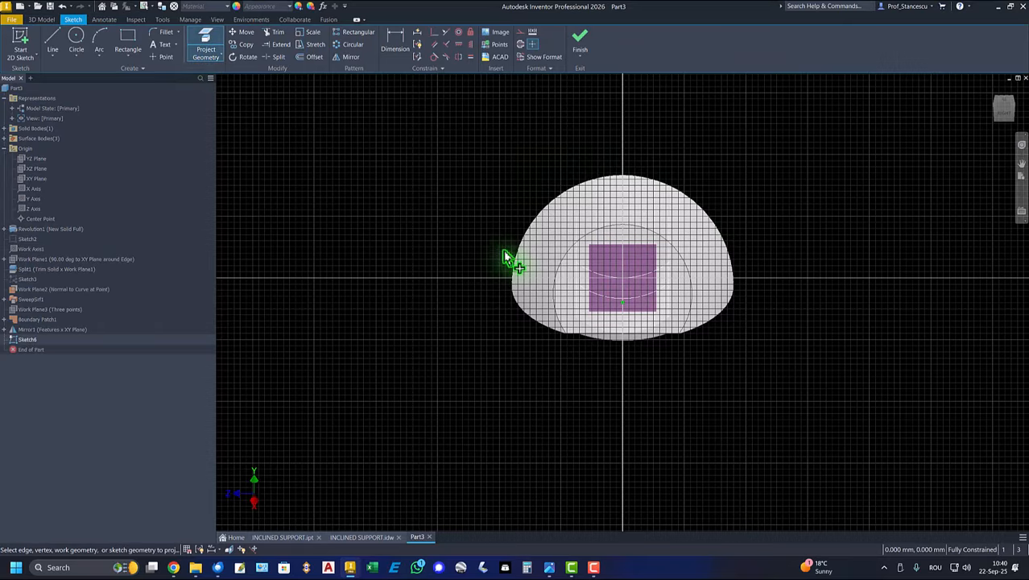
pyautogui.click(576, 238)
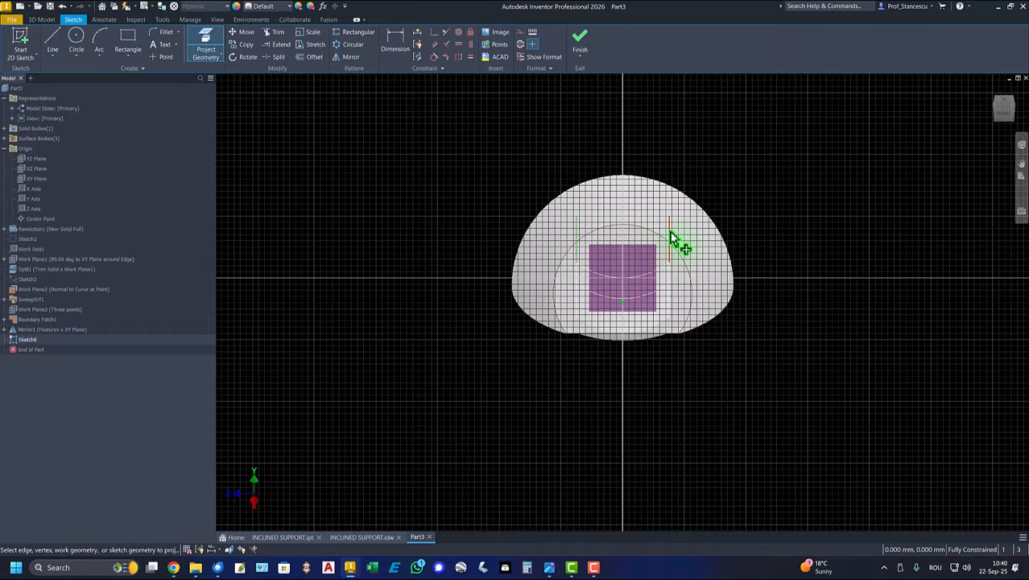
pyautogui.click(673, 240)
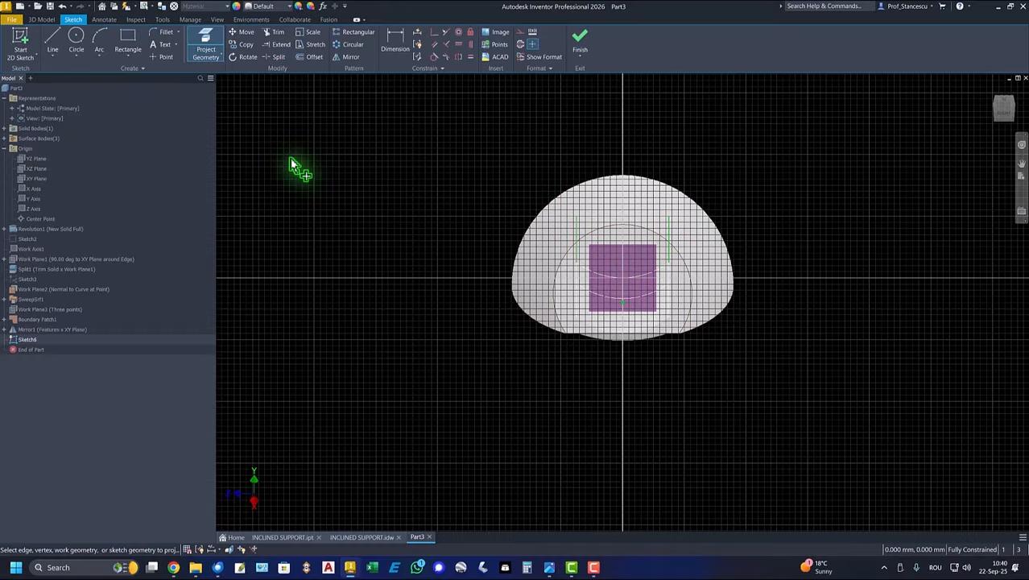
pyautogui.click(57, 39)
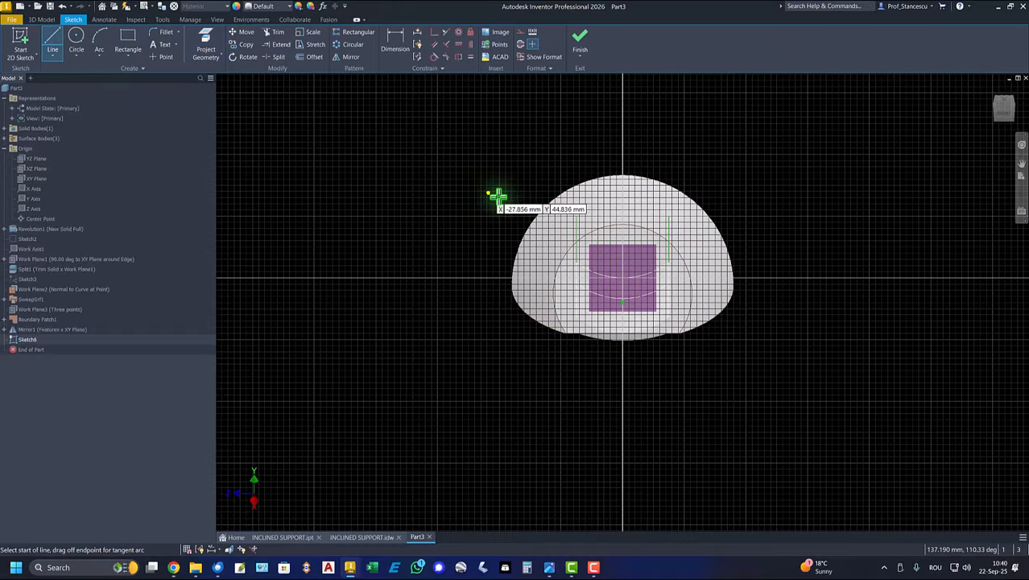
pyautogui.click(575, 217)
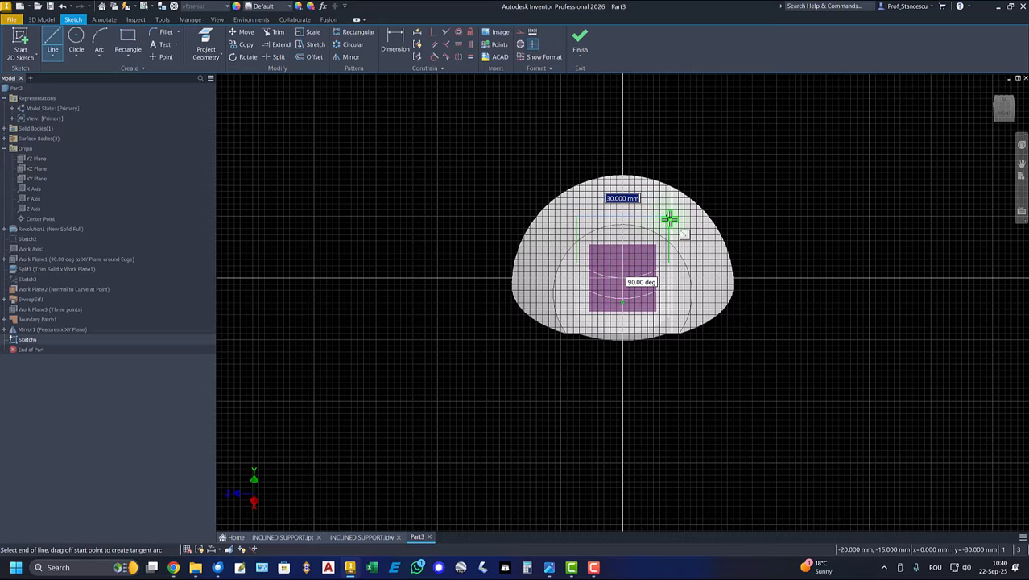
pyautogui.doubleClick(669, 217)
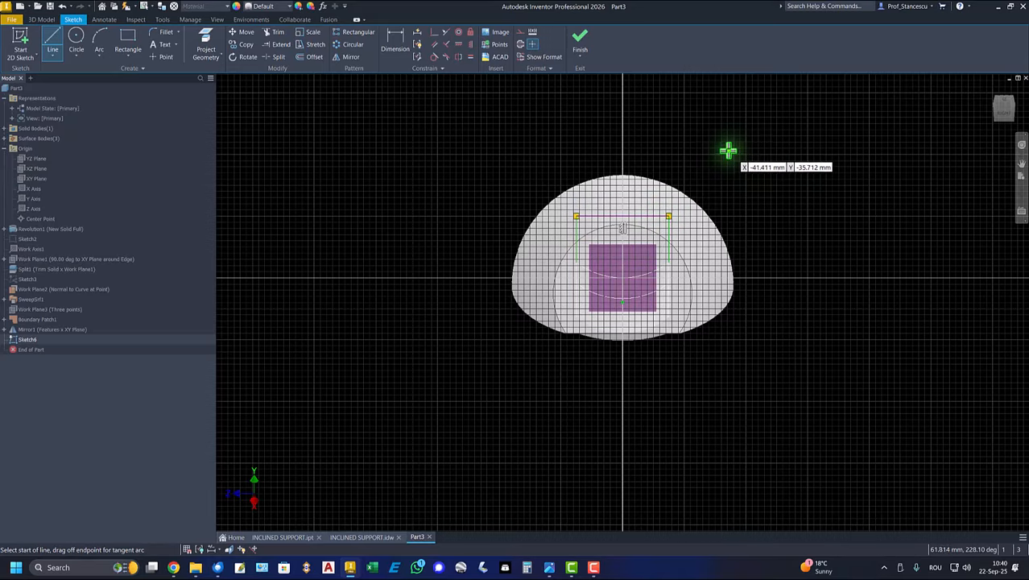
# - Finish the arm end sketch and hide the work plane normal to the curve
pyautogui.click(580, 39)
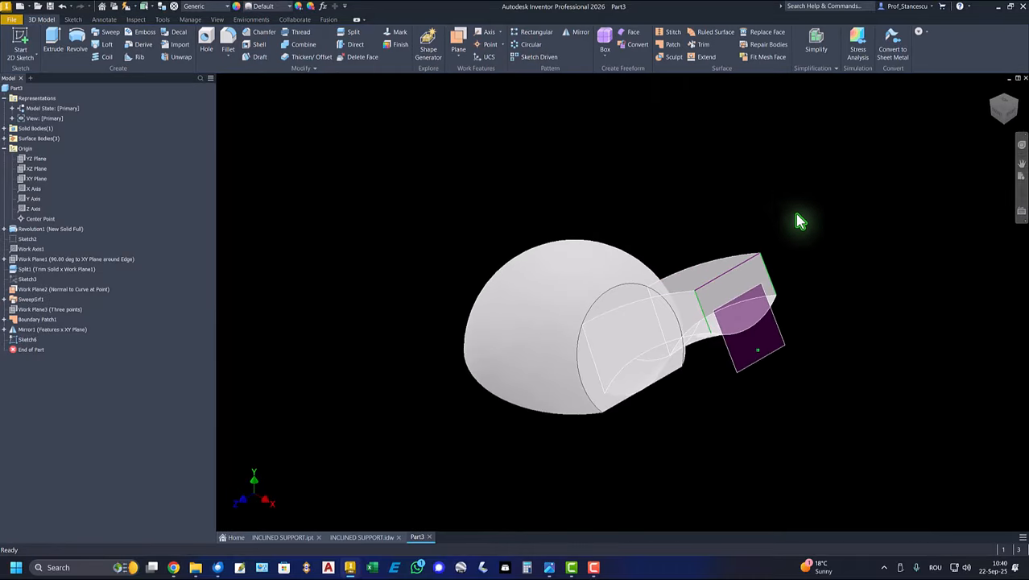
pyautogui.click(785, 345)
pyautogui.rightClick(782, 338)
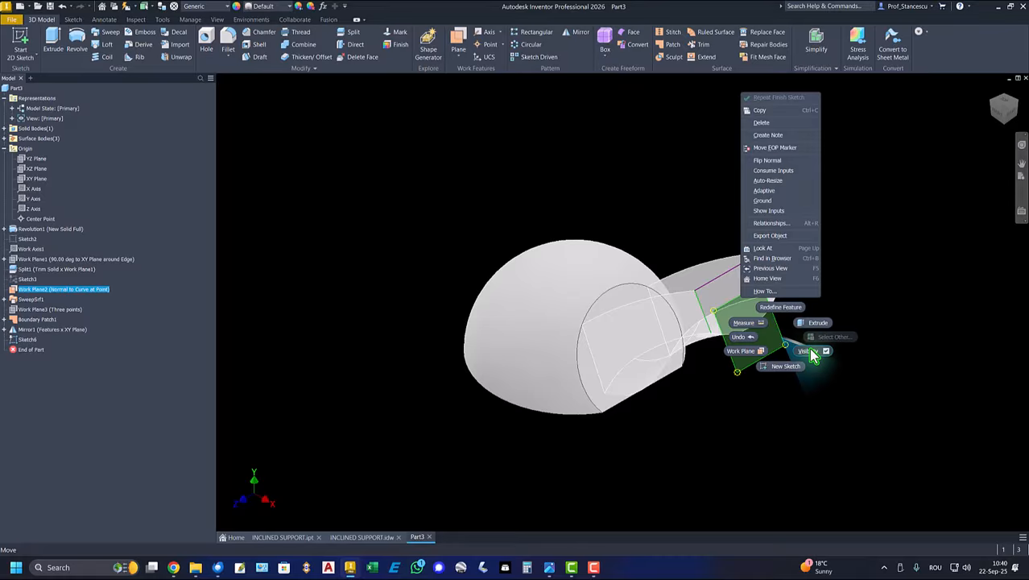
pyautogui.click(812, 351)
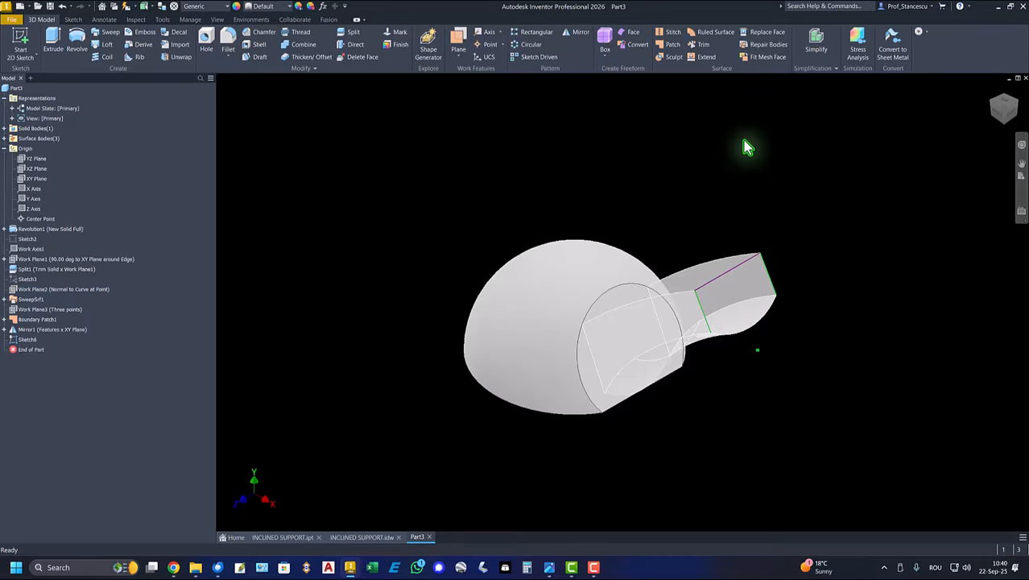
# - Close the arm's outer end with a boundary patch through the sketch lines and the swept surface's end edge
pyautogui.click(671, 45)
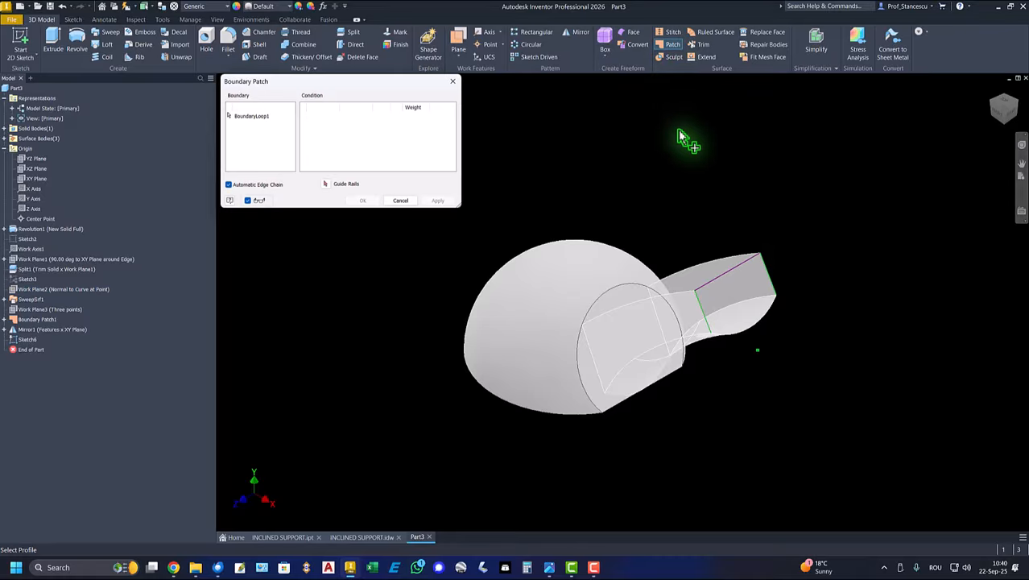
pyautogui.click(734, 274)
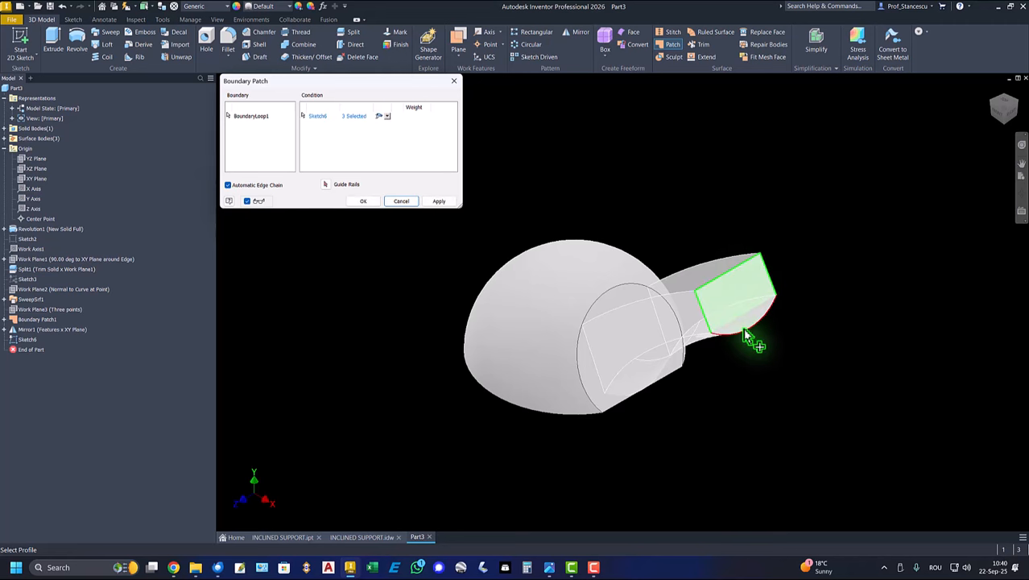
pyautogui.click(362, 203)
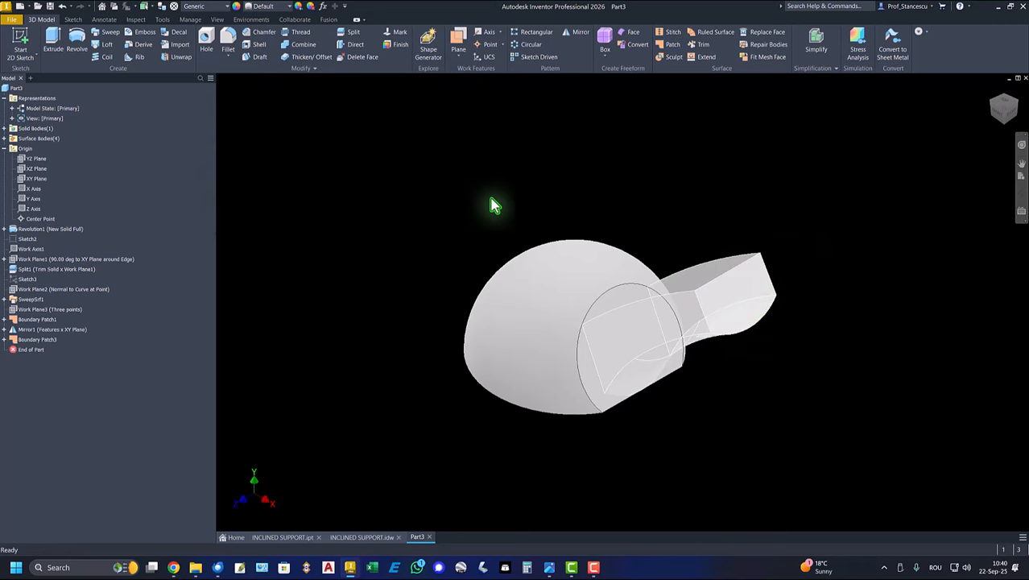
# - Start a sketch on the inclined cut face and project the side patches' inner edges and the swept surface's arc edge
pyautogui.click(624, 298)
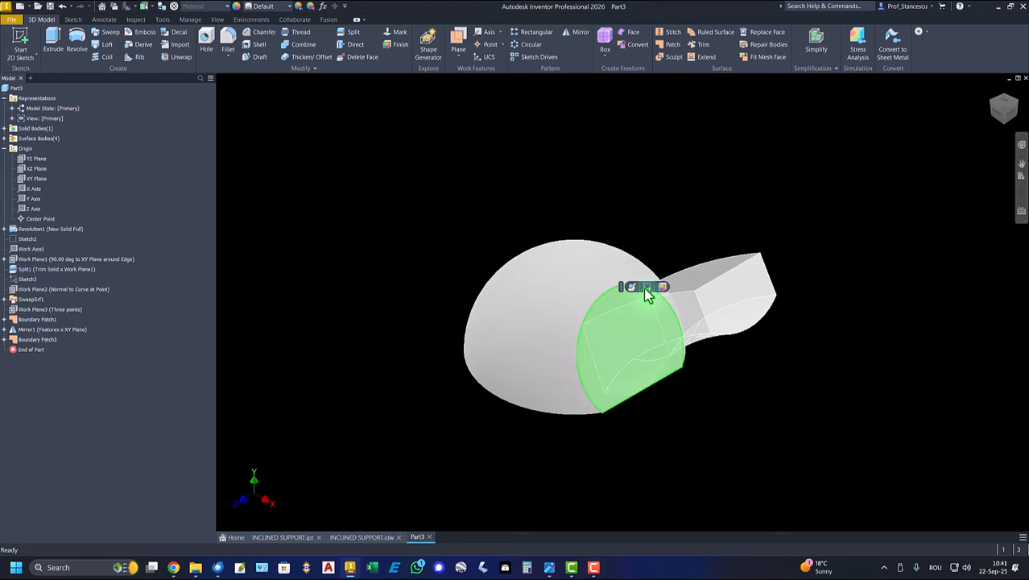
pyautogui.click(645, 289)
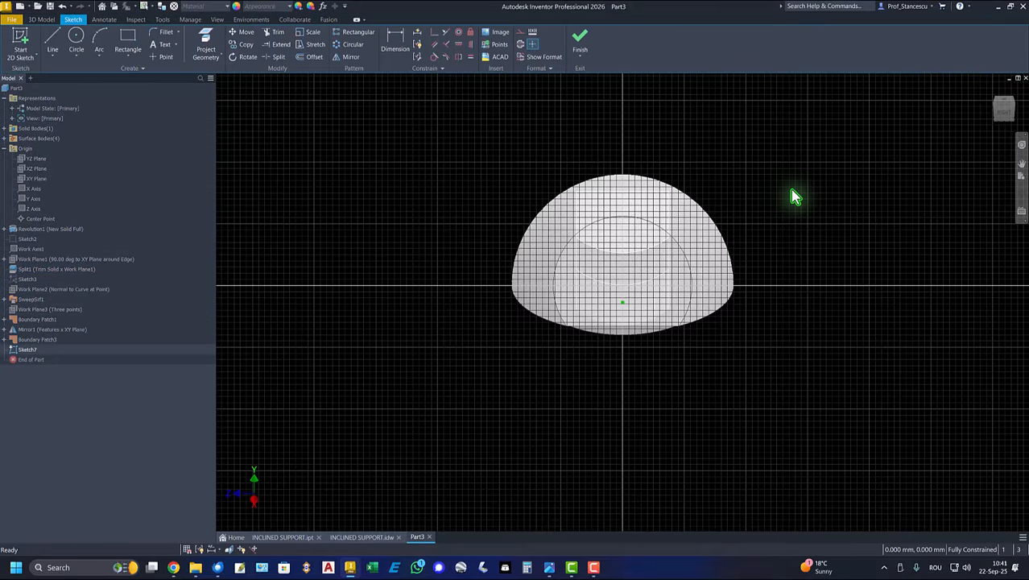
pyautogui.keyDown('shift'); pyautogui.moveTo(792, 190); pyautogui.dragTo(765, 209, button='middle'); pyautogui.keyUp('shift')
pyautogui.scroll(2, 724, 242)
pyautogui.click(202, 40)
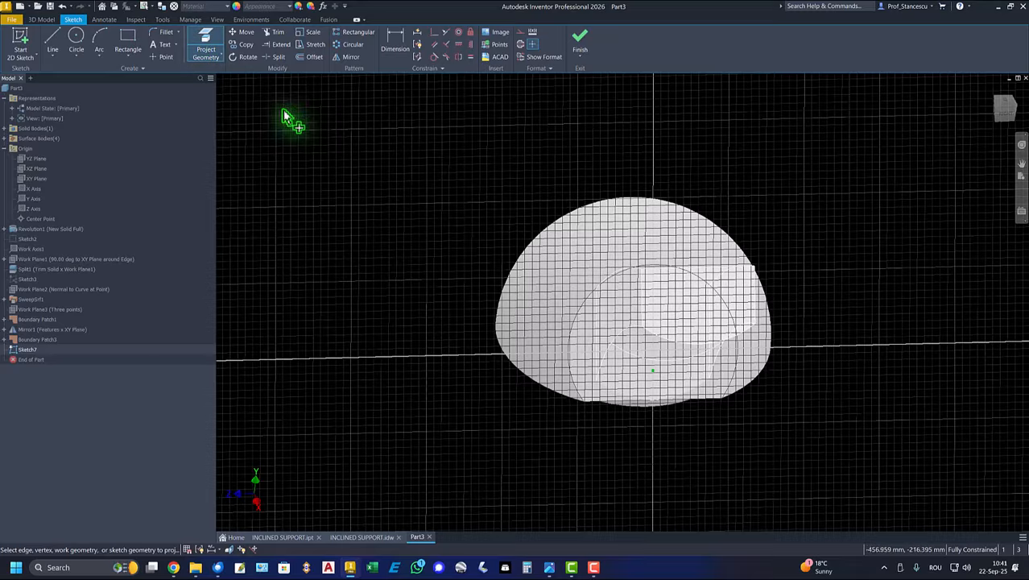
pyautogui.click(596, 326)
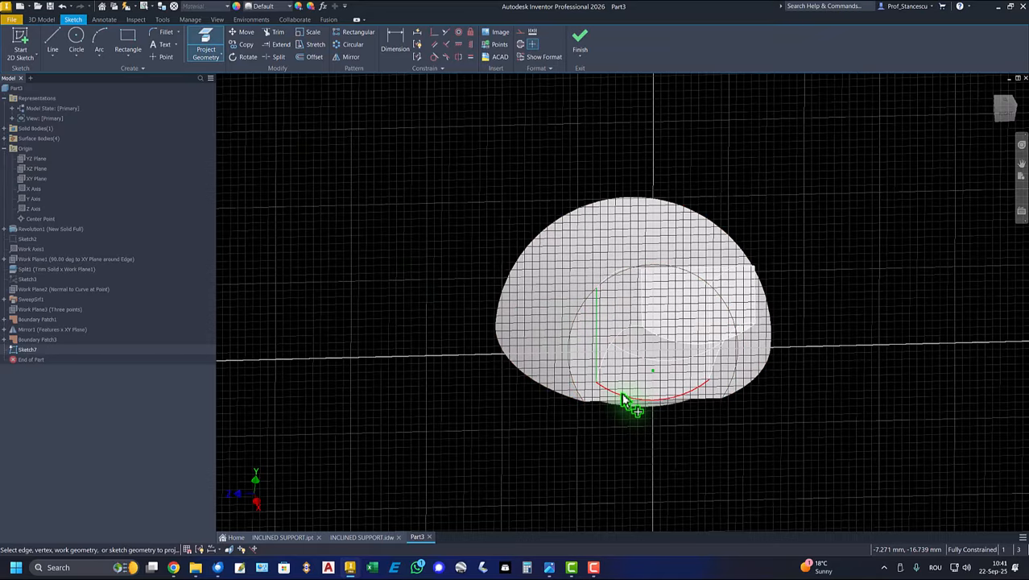
pyautogui.click(620, 396)
pyautogui.keyDown('shift'); pyautogui.moveTo(623, 399); pyautogui.dragTo(790, 334, button='middle'); pyautogui.keyUp('shift')
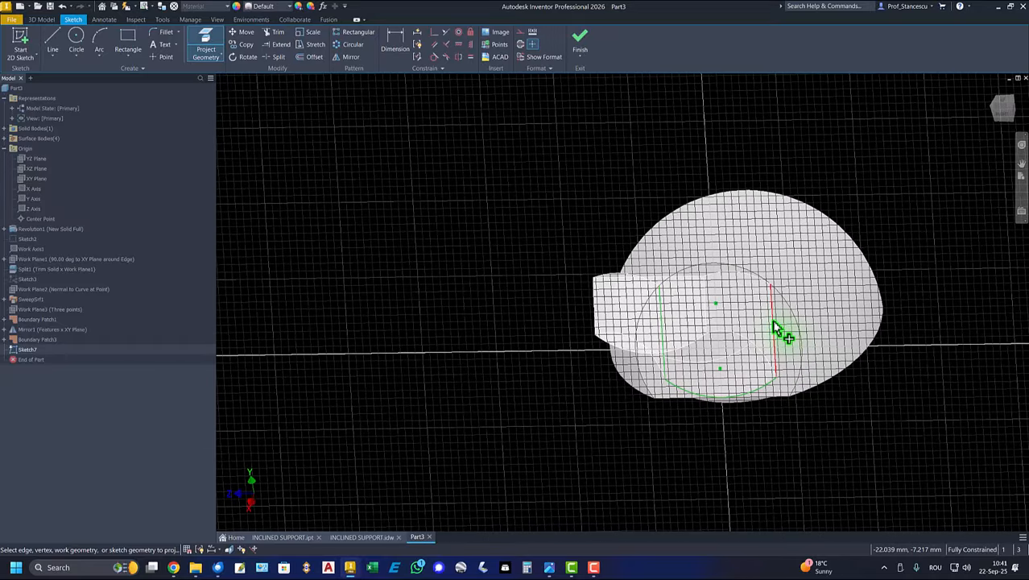
pyautogui.click(772, 321)
pyautogui.keyDown('shift'); pyautogui.moveTo(762, 288); pyautogui.dragTo(475, 209, button='middle'); pyautogui.keyUp('shift')
# - Close the profile on the inclined face with a line between the projected side edges' upper ends, and finish the sketch
pyautogui.click(52, 40)
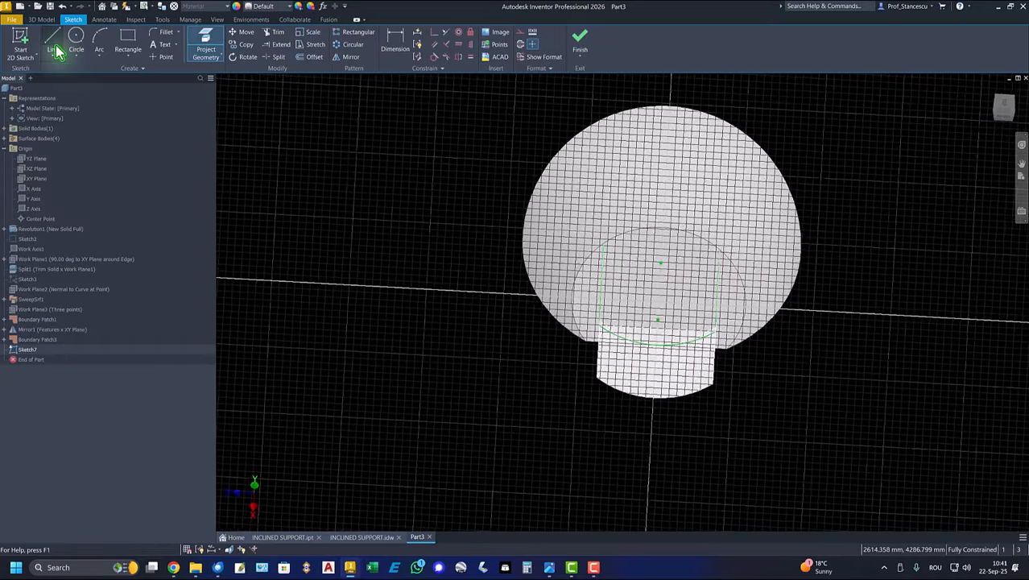
pyautogui.keyDown('shift'); pyautogui.moveTo(412, 215); pyautogui.dragTo(578, 235, button='middle'); pyautogui.keyUp('shift')
pyautogui.click(599, 208)
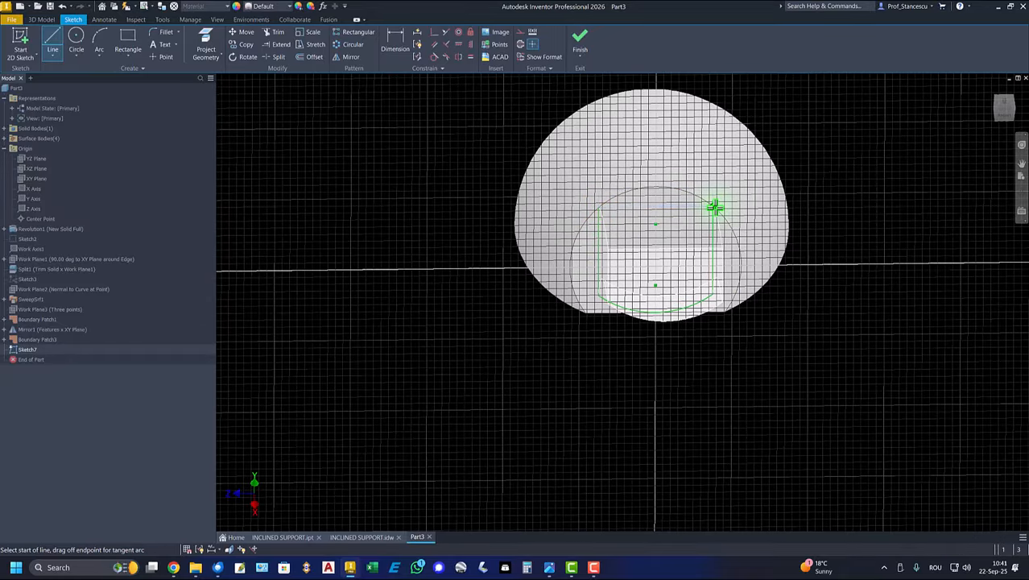
pyautogui.doubleClick(713, 208)
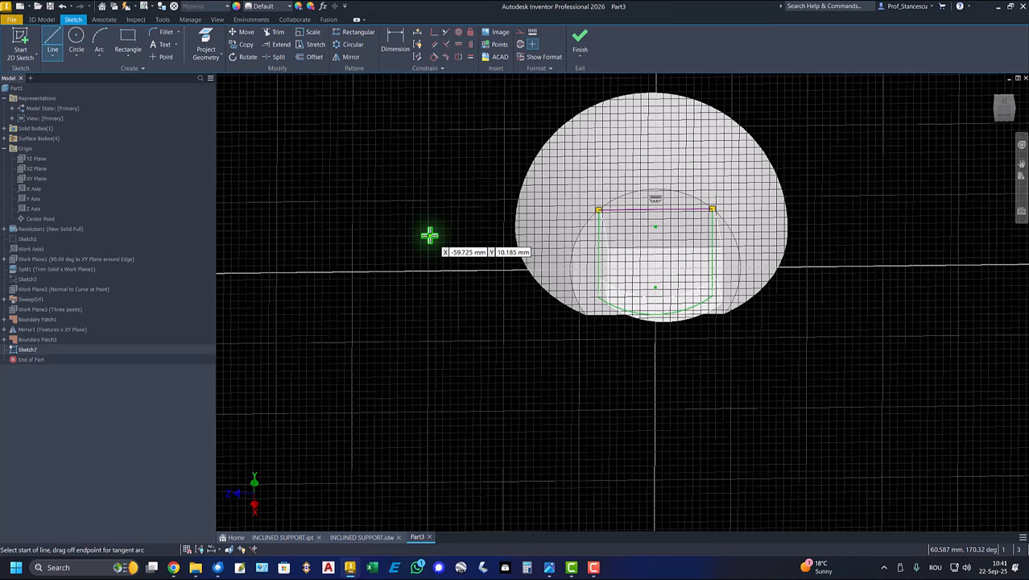
pyautogui.click(579, 44)
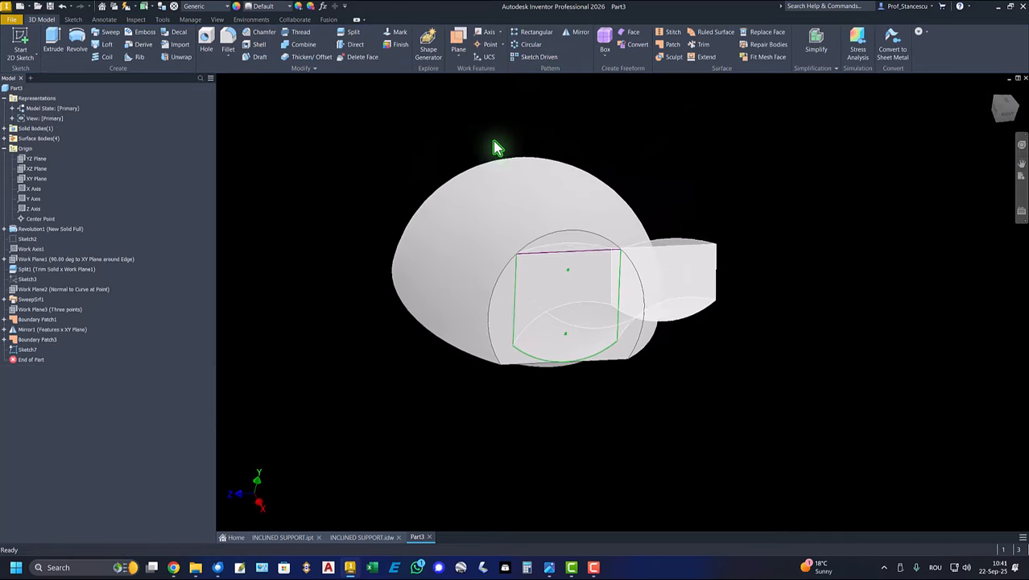
# - Close the arm's inner end with a boundary patch through the three profile lines and the arc on the inclined face
pyautogui.click(673, 44)
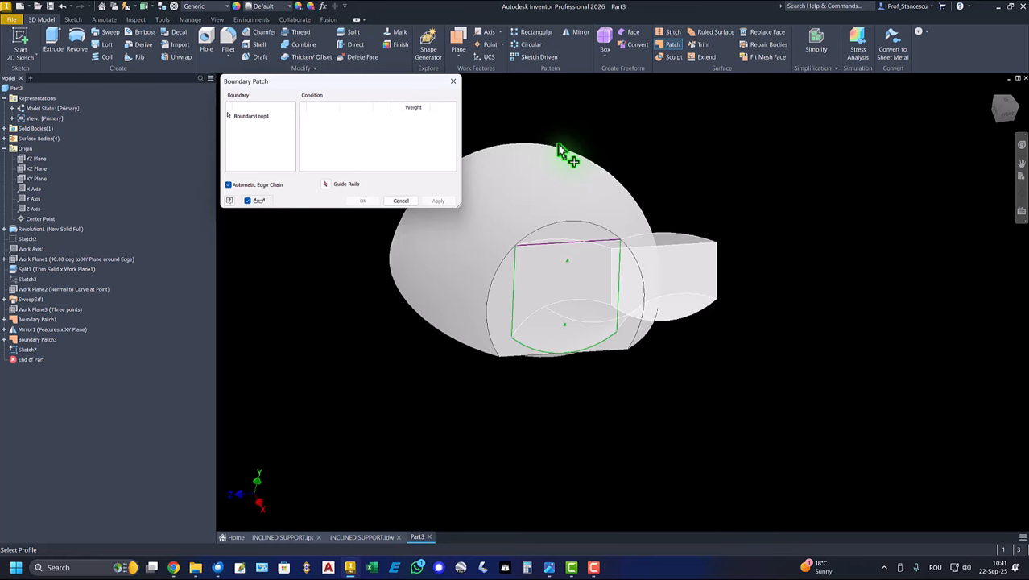
pyautogui.click(541, 239)
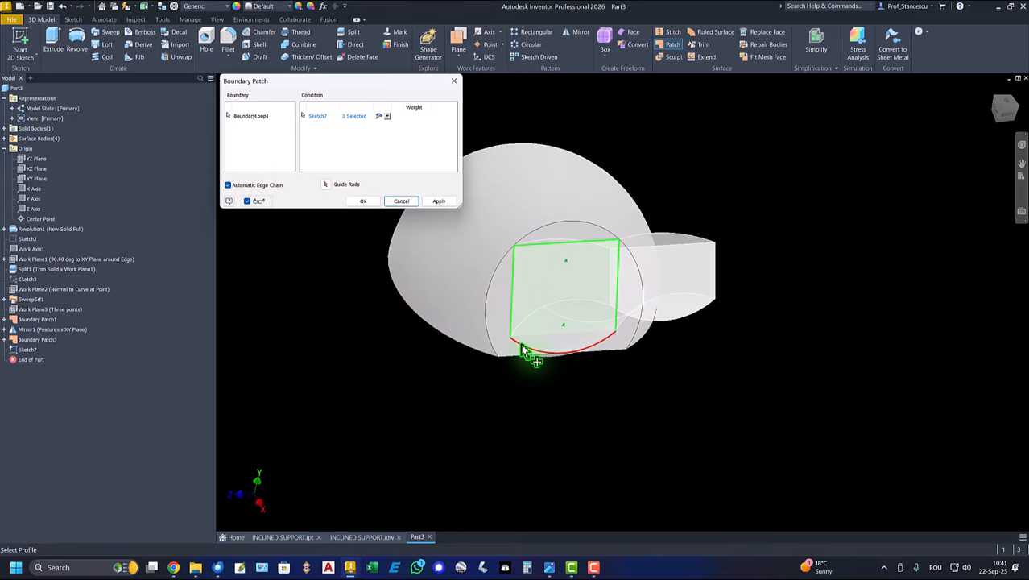
pyautogui.click(528, 351)
pyautogui.click(362, 202)
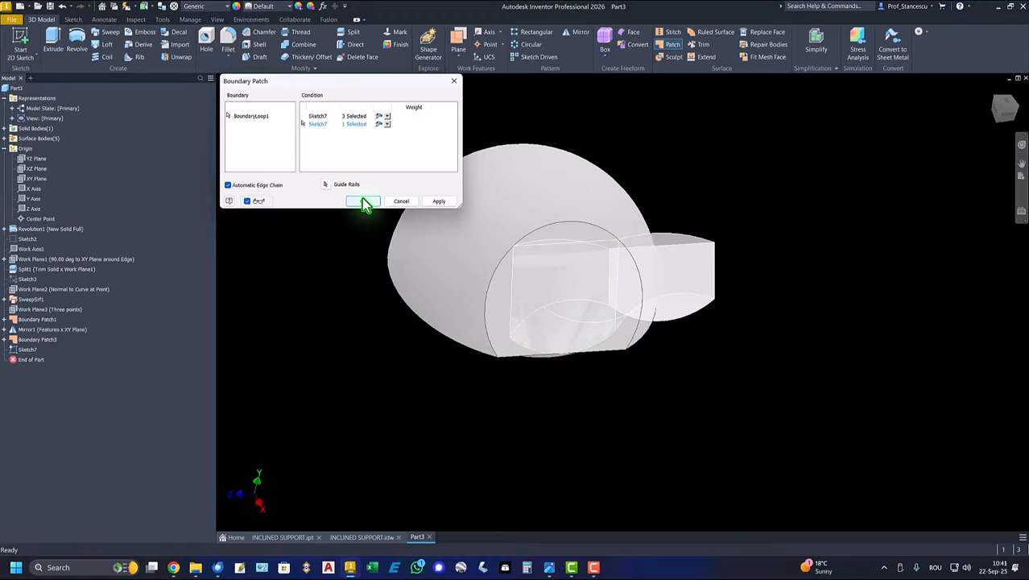
pyautogui.keyDown('shift'); pyautogui.moveTo(459, 149); pyautogui.dragTo(483, 201, button='middle'); pyautogui.keyUp('shift')
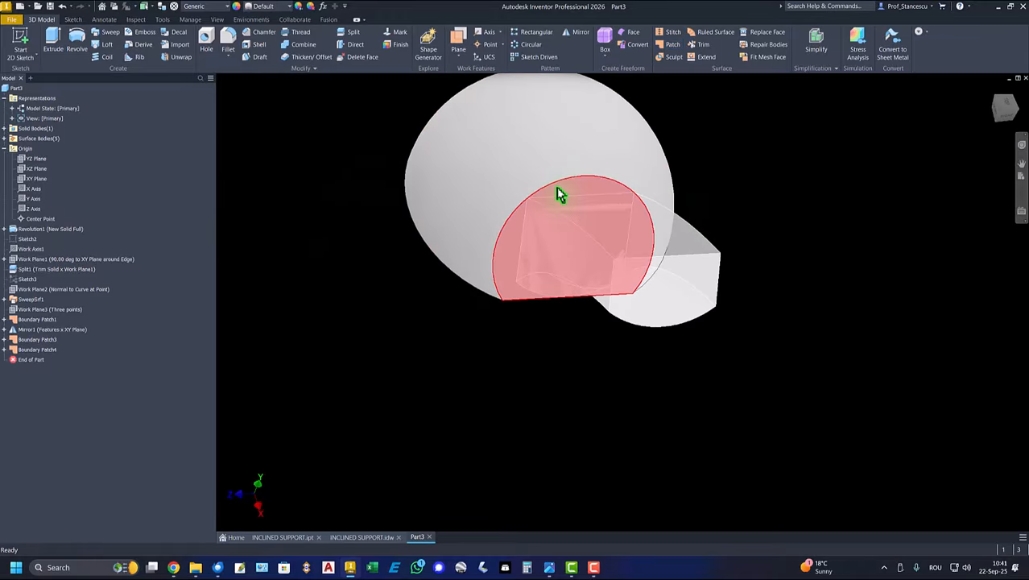
# - Create a 3D sketch that includes the four edges bounding the arm's open upper side, and finish the sketch
pyautogui.keyDown('shift'); pyautogui.moveTo(696, 176); pyautogui.dragTo(348, 150, button='middle'); pyautogui.keyUp('shift')
pyautogui.press('F6')
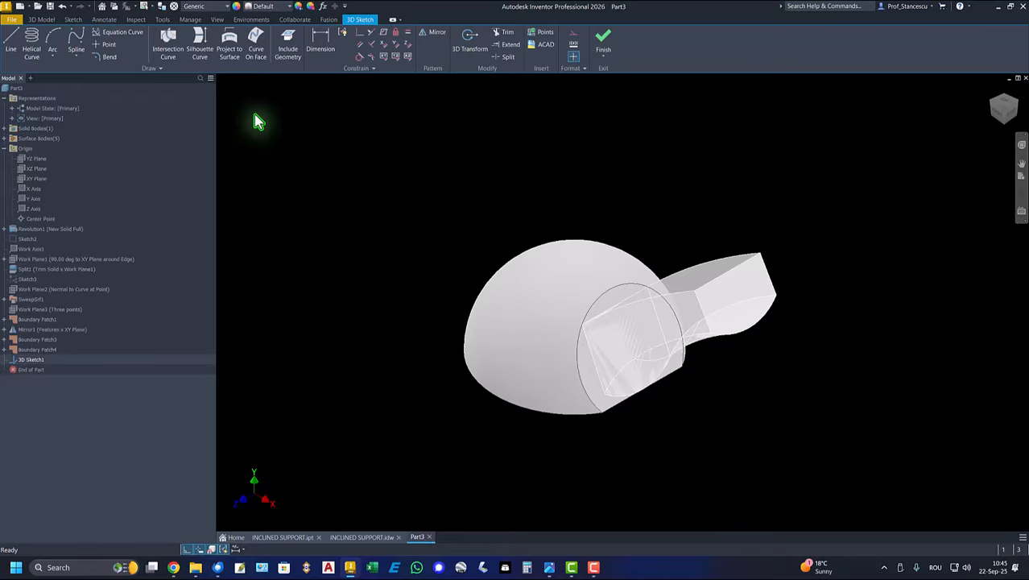
pyautogui.click(287, 44)
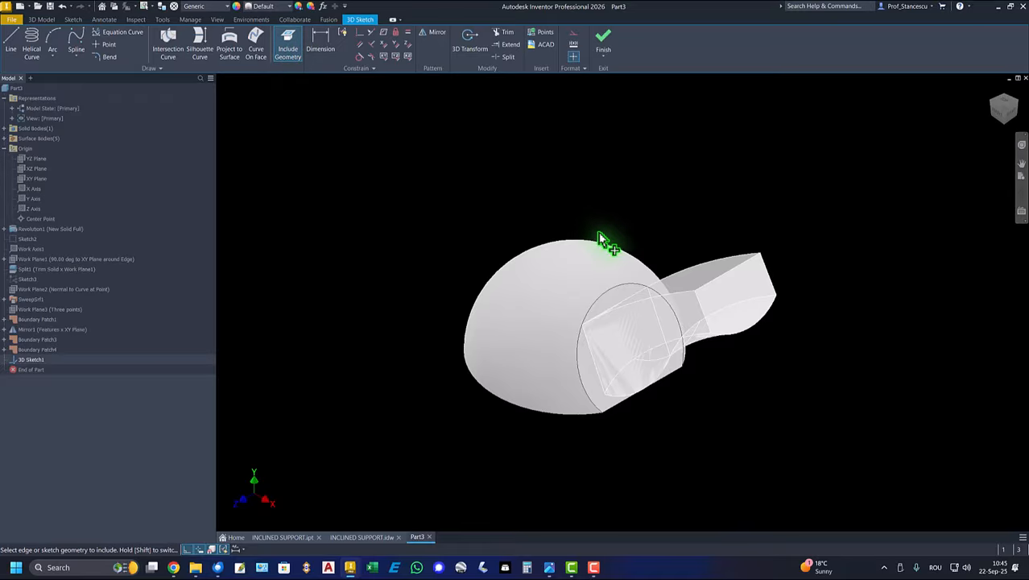
pyautogui.click(713, 268)
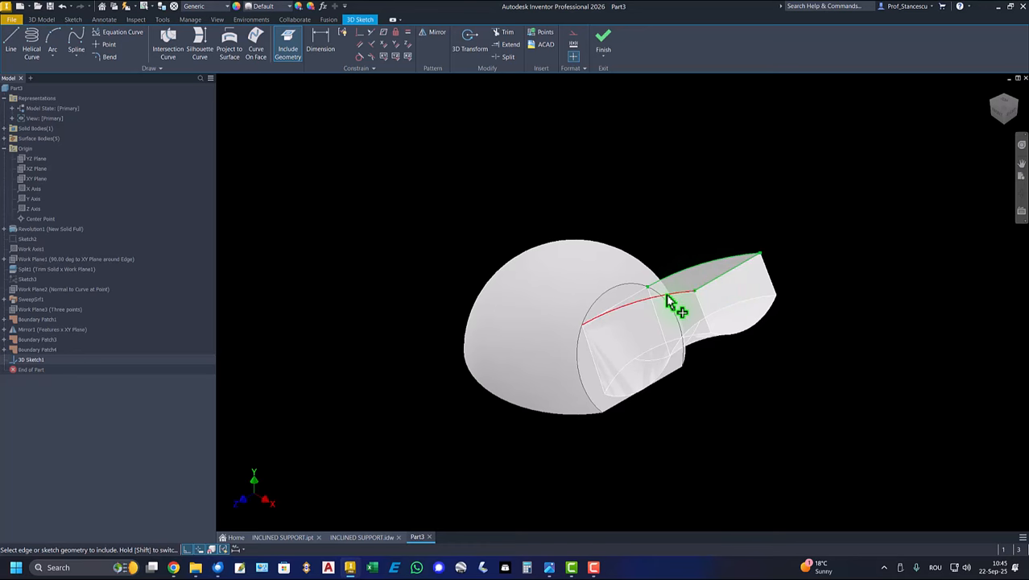
pyautogui.click(633, 304)
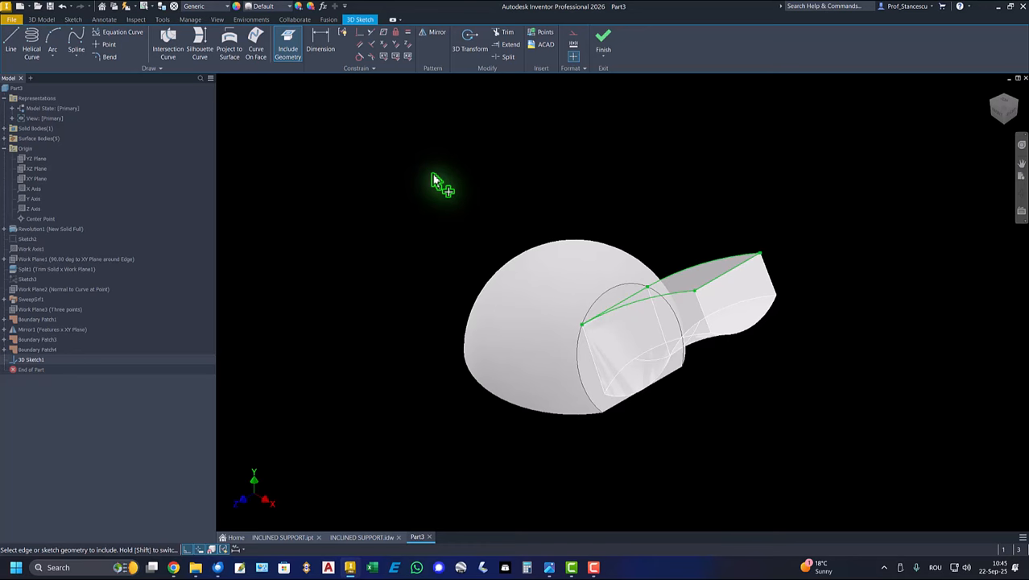
pyautogui.click(603, 38)
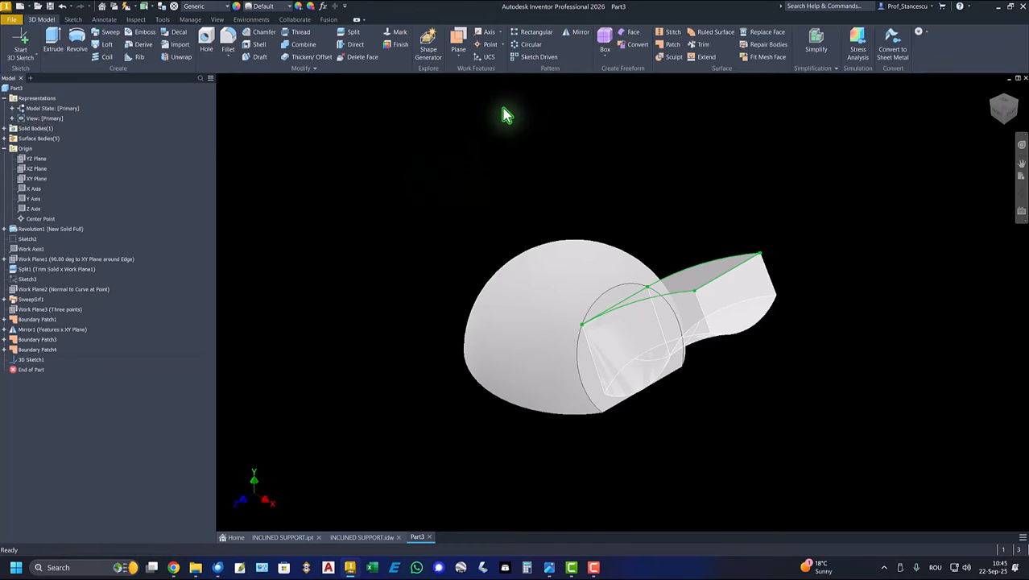
# - Cover the arm's open upper side with a boundary patch through the four 3D sketch edges
pyautogui.click(672, 44)
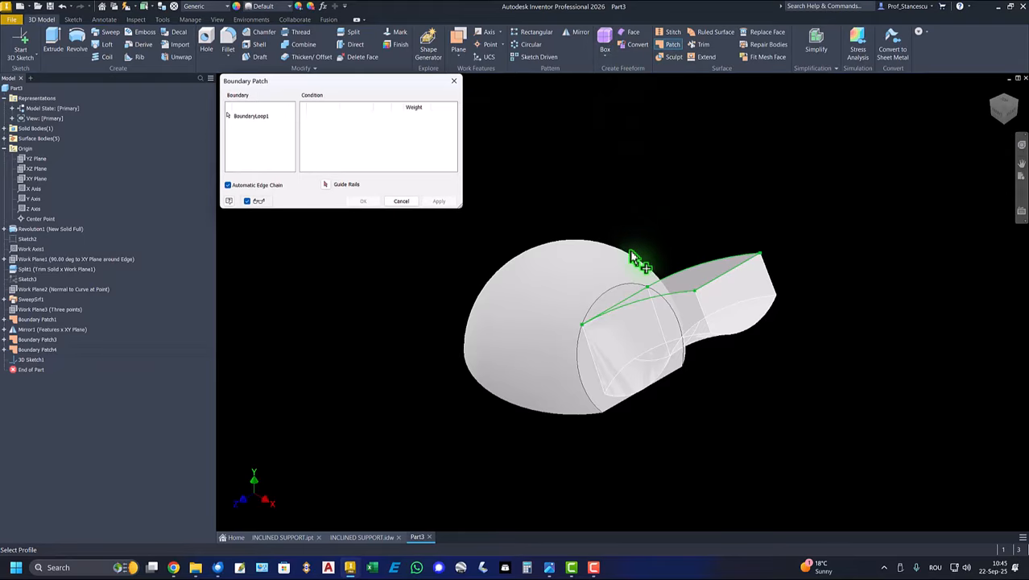
pyautogui.click(665, 284)
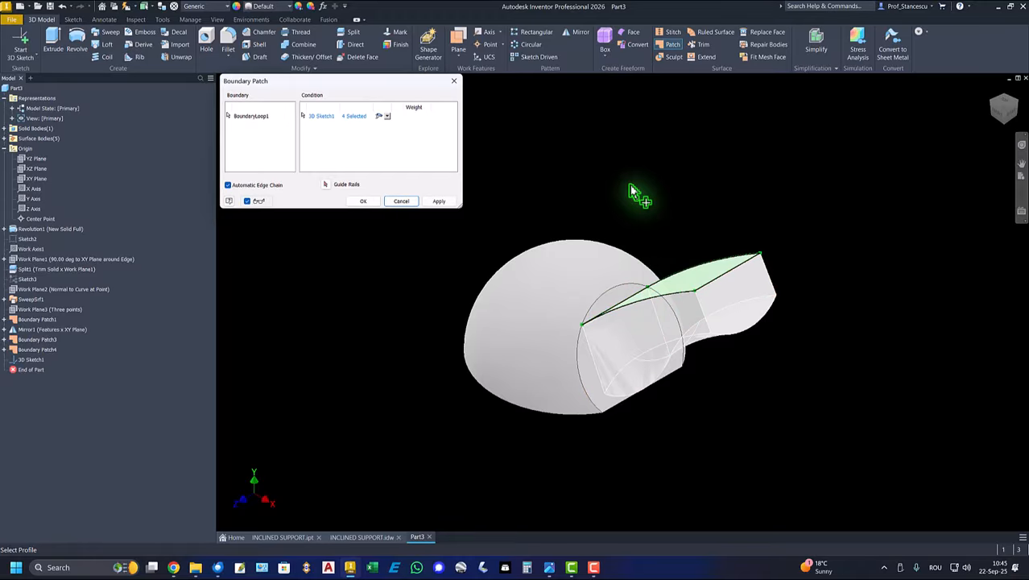
pyautogui.keyDown('shift'); pyautogui.moveTo(626, 167); pyautogui.dragTo(379, 207, button='middle'); pyautogui.keyUp('shift')
pyautogui.click(370, 201)
# - Sculpt the arm's upper, side, end and swept lower surfaces into solid material added to the dome
pyautogui.press('F6')
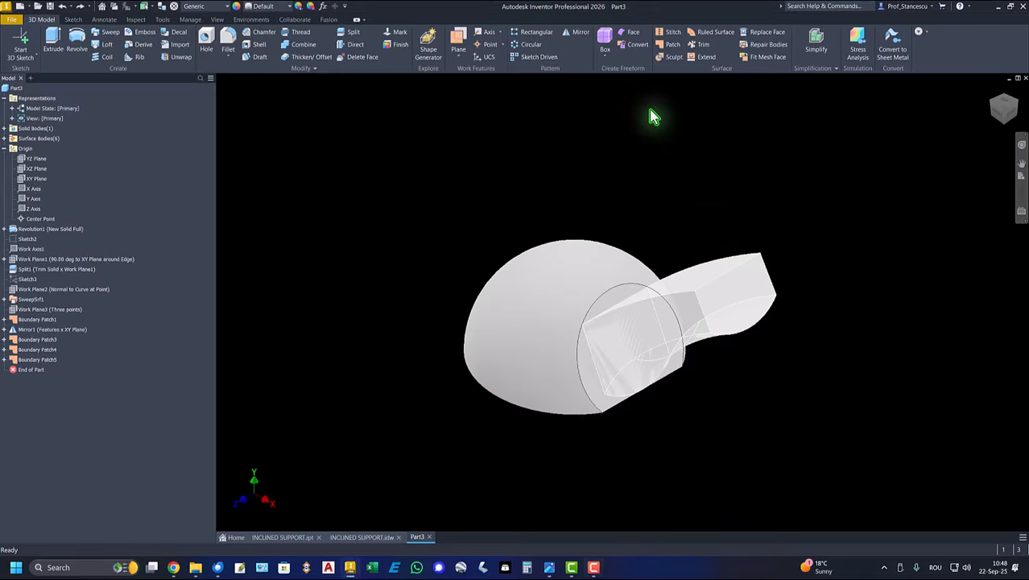
pyautogui.click(670, 57)
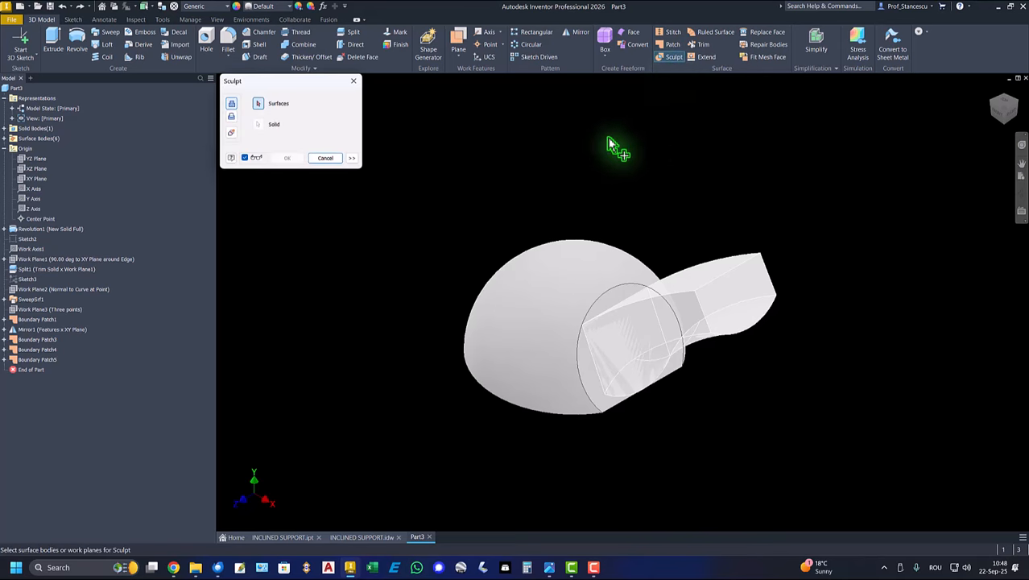
pyautogui.click(696, 287)
pyautogui.click(758, 290)
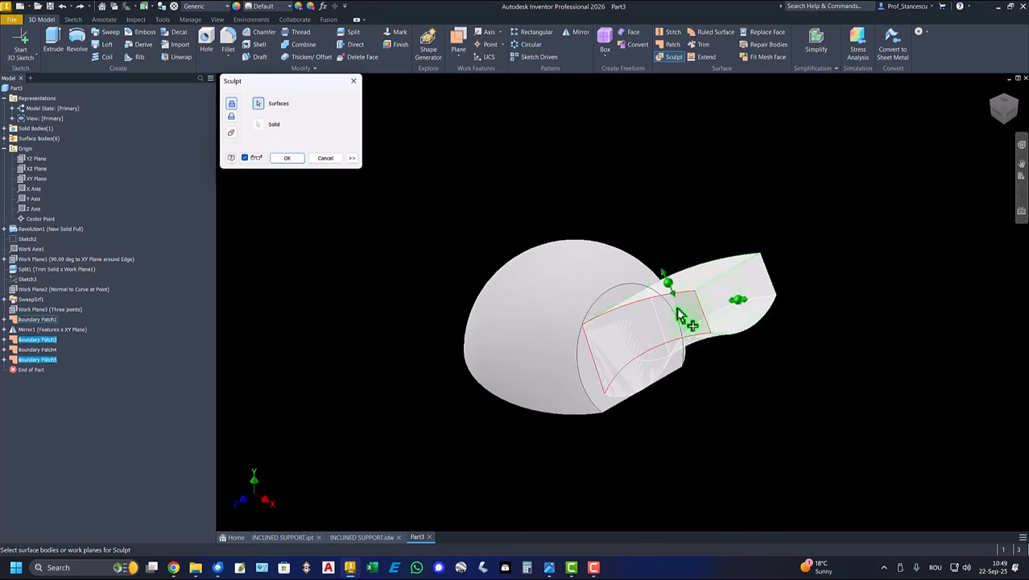
pyautogui.click(679, 313)
pyautogui.click(644, 371)
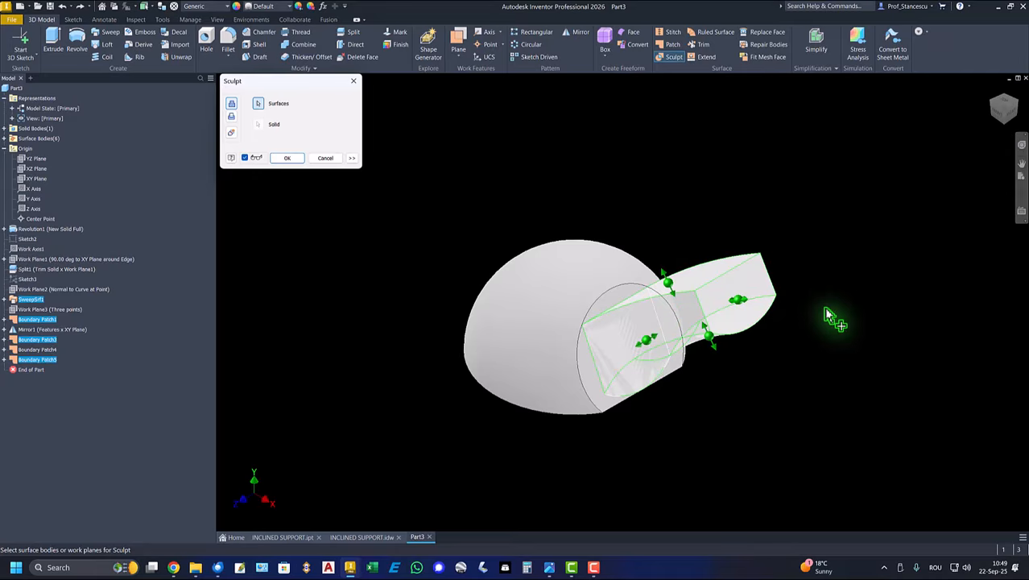
pyautogui.moveTo(834, 267)
pyautogui.keyDown('shift'); pyautogui.mouseDown(button='middle')
pyautogui.moveTo(774, 293)
pyautogui.moveTo(779, 320)
pyautogui.moveTo(694, 344)
pyautogui.moveTo(702, 351)
pyautogui.moveTo(681, 385)
pyautogui.mouseUp(button='middle'); pyautogui.keyUp('shift')
pyautogui.click(622, 324)
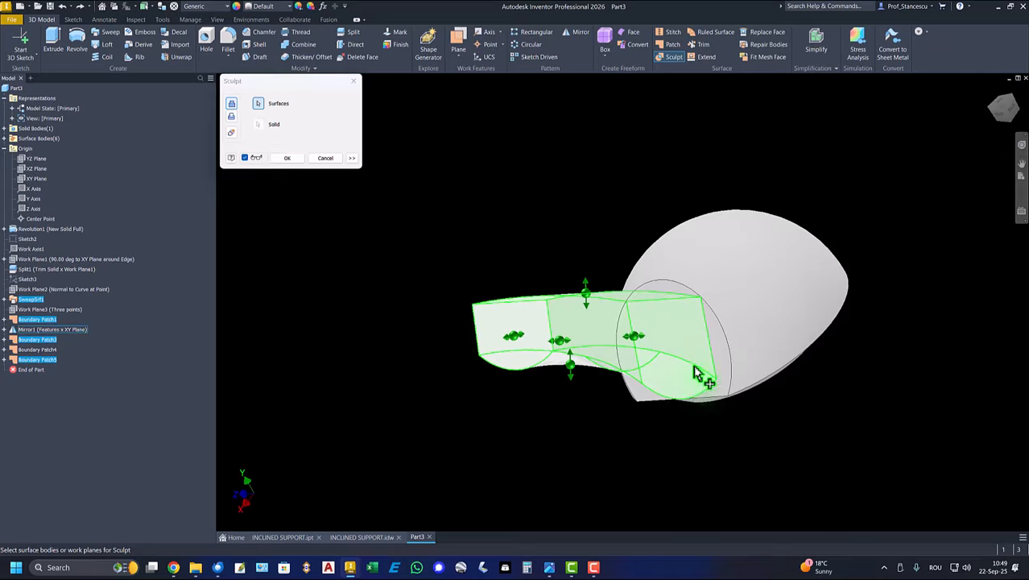
pyautogui.click(701, 358)
pyautogui.keyDown('shift'); pyautogui.moveTo(699, 349); pyautogui.dragTo(680, 292, button='middle'); pyautogui.keyUp('shift')
pyautogui.click(681, 293)
pyautogui.moveTo(766, 238)
pyautogui.keyDown('shift'); pyautogui.mouseDown(button='middle')
pyautogui.moveTo(572, 351)
pyautogui.moveTo(581, 161)
pyautogui.moveTo(588, 149)
pyautogui.moveTo(614, 152)
pyautogui.moveTo(519, 149)
pyautogui.mouseUp(button='middle'); pyautogui.keyUp('shift')
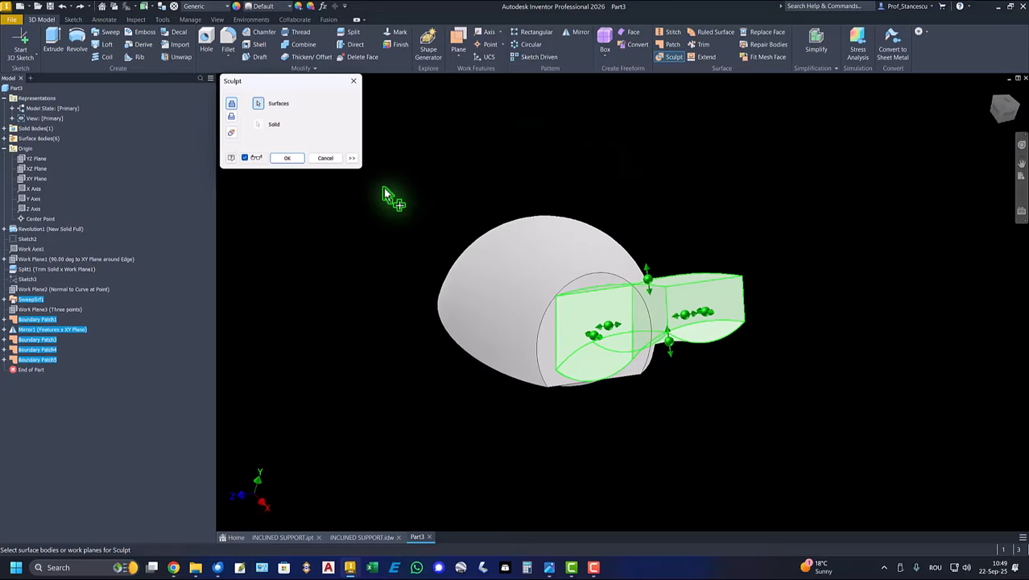
pyautogui.click(287, 159)
pyautogui.press('F6')
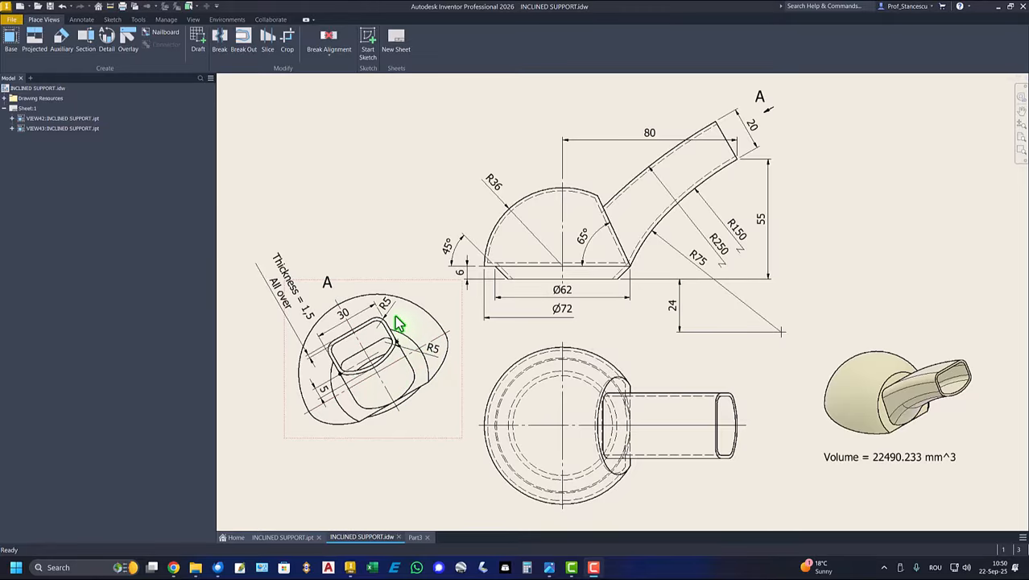
# - Return from the drawing to the part and set the in-canvas color scheme to Presentation
pyautogui.click(416, 537)
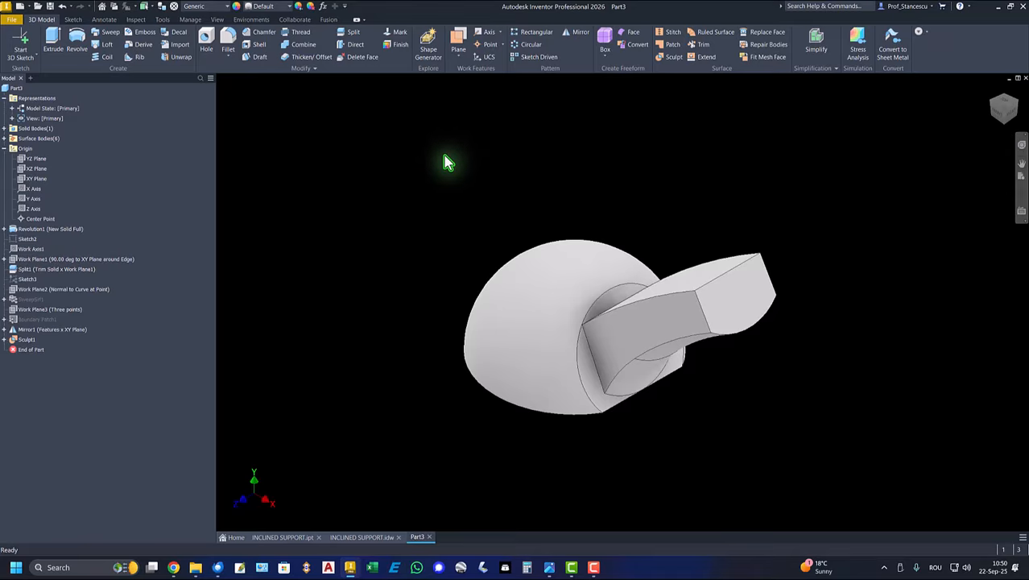
pyautogui.press('alt')
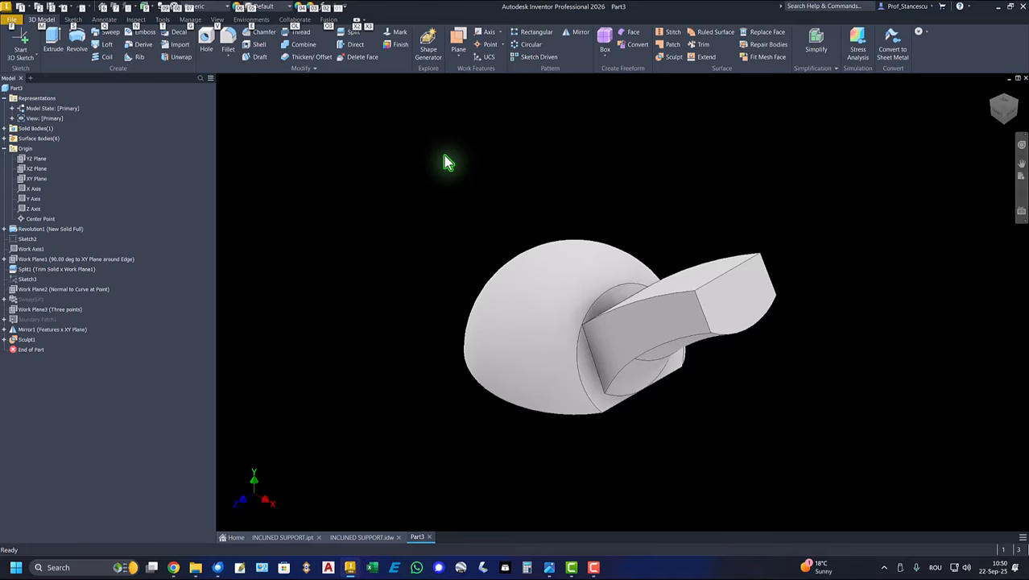
pyautogui.press('f')
pyautogui.press('t')
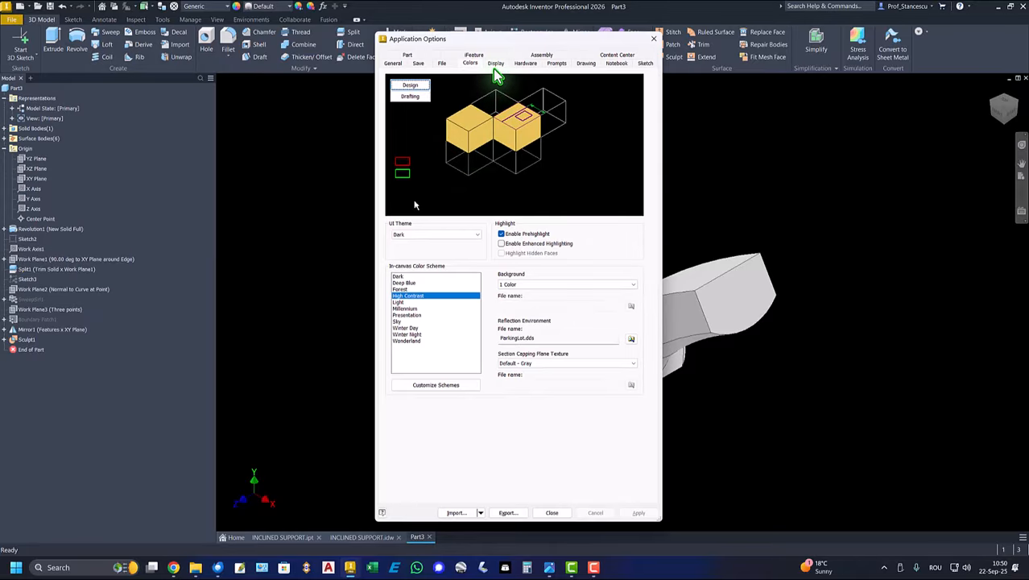
pyautogui.click(414, 314)
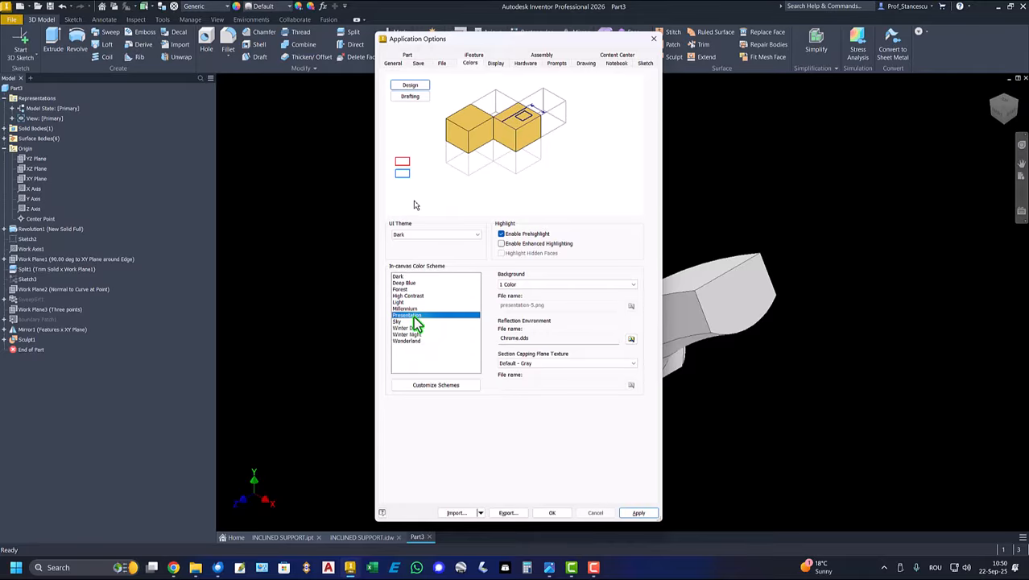
pyautogui.click(552, 512)
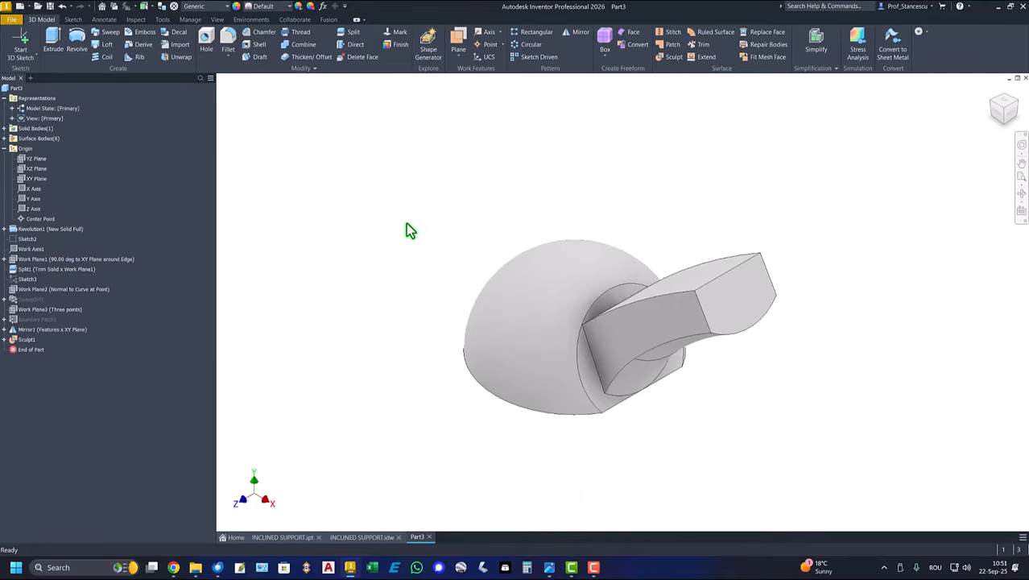
# - Fillet the arm's four long upper and lower edges with a 5 mm radius
pyautogui.click(669, 299)
pyautogui.press('f')
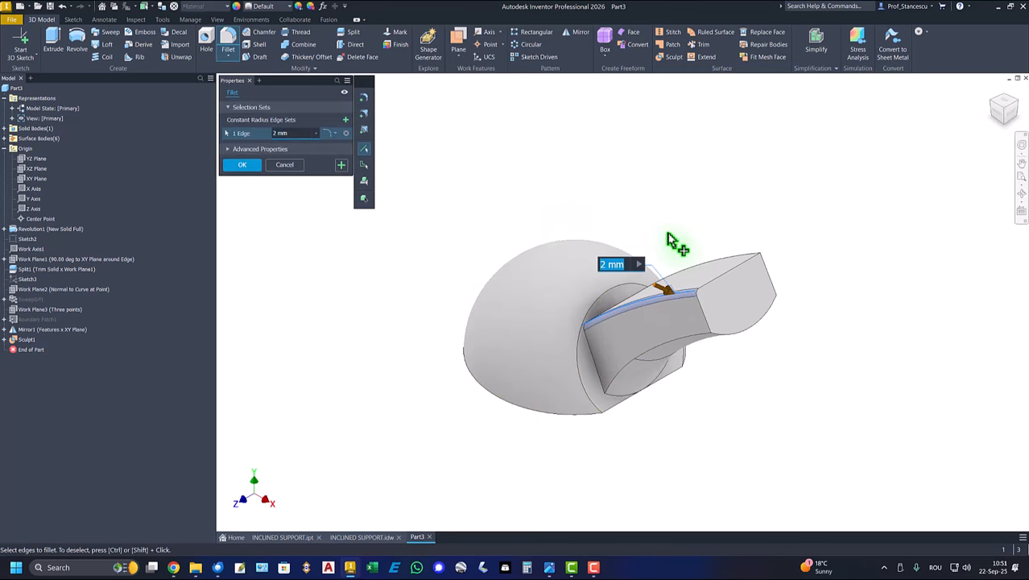
pyautogui.write('5')
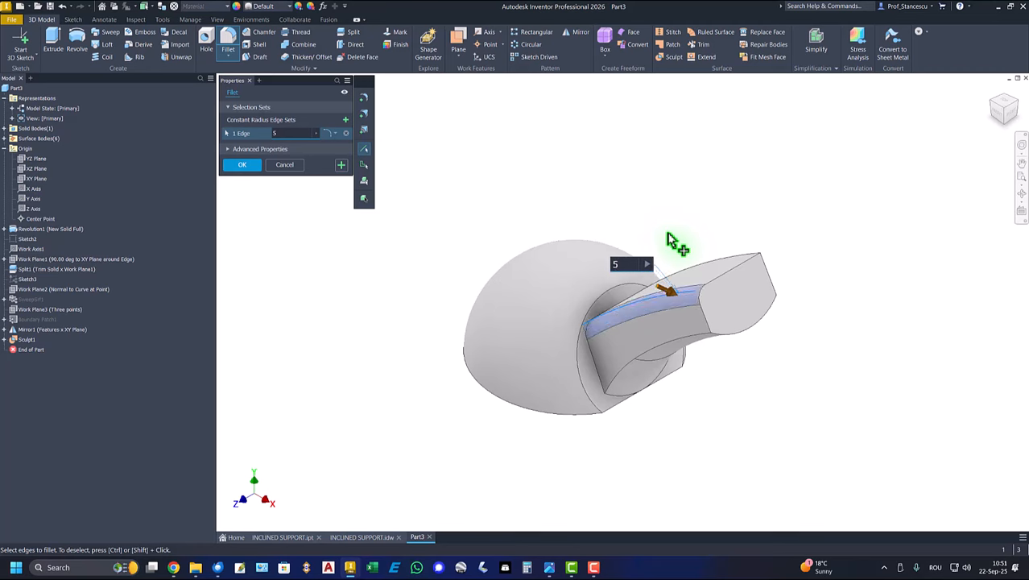
pyautogui.click(612, 383)
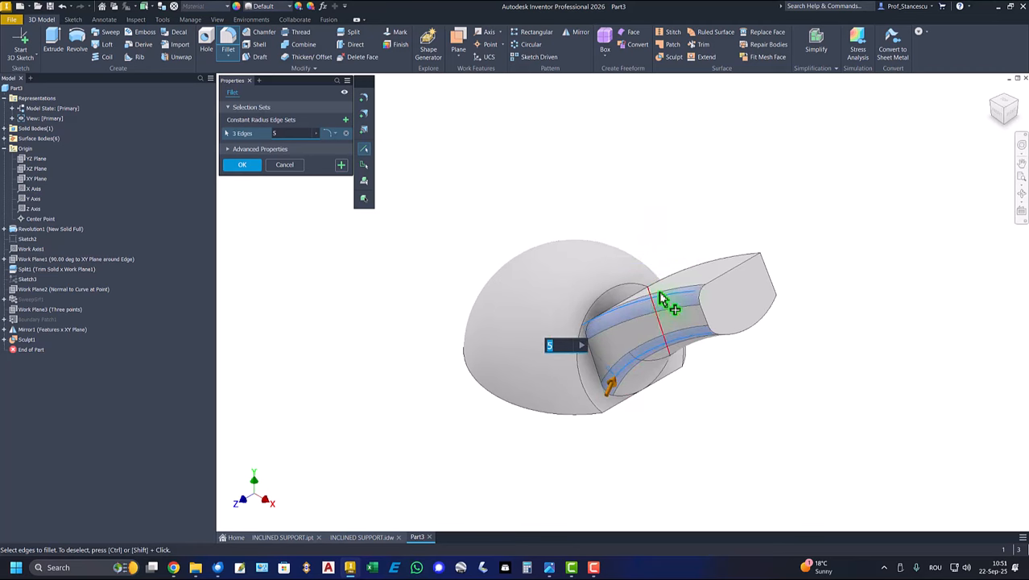
pyautogui.click(701, 274)
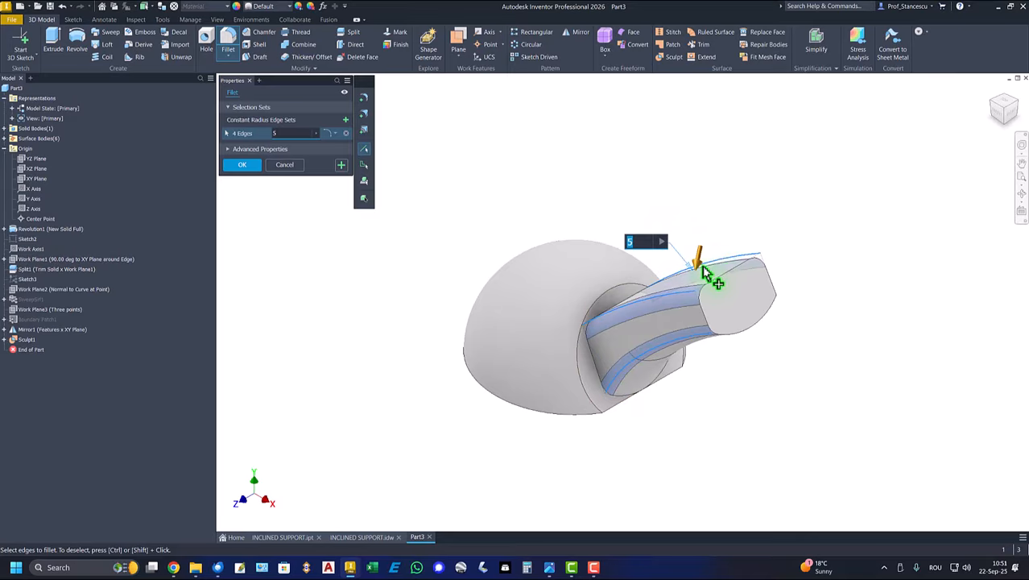
pyautogui.click(765, 304)
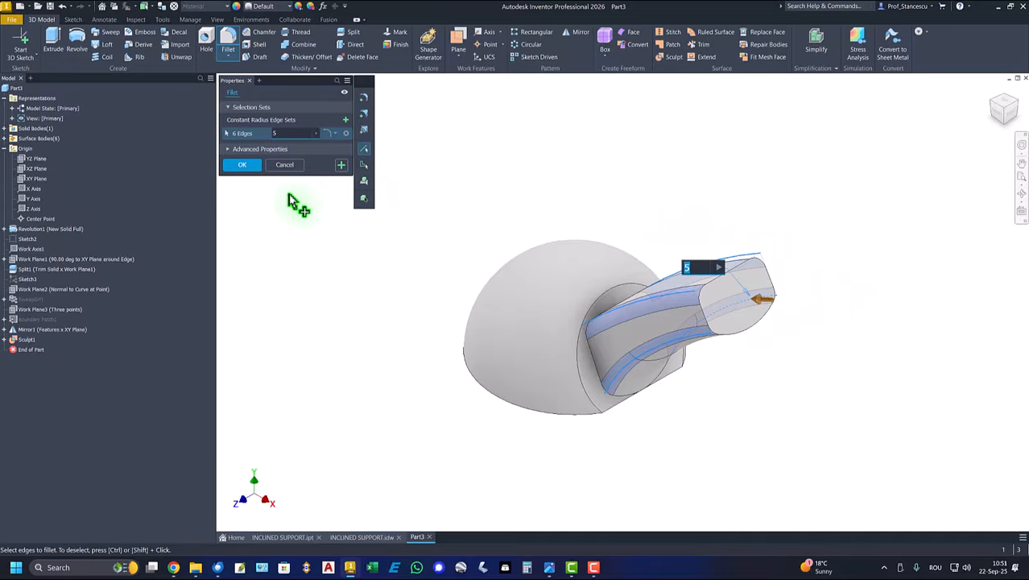
pyautogui.click(237, 163)
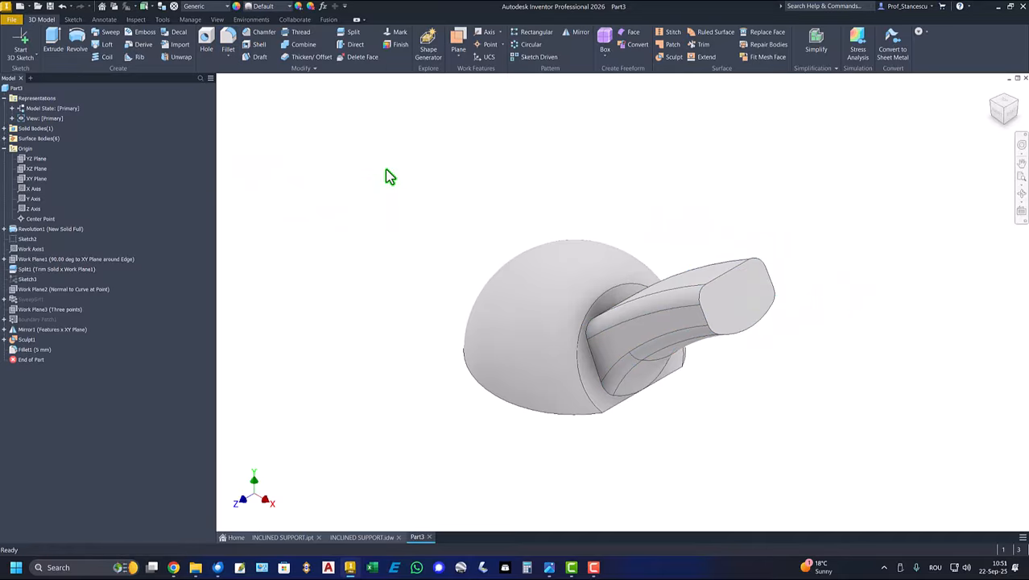
# - Shell the part inward with a 1.5 mm wall, removing the arm's end face and the base's bottom face
pyautogui.click(361, 537)
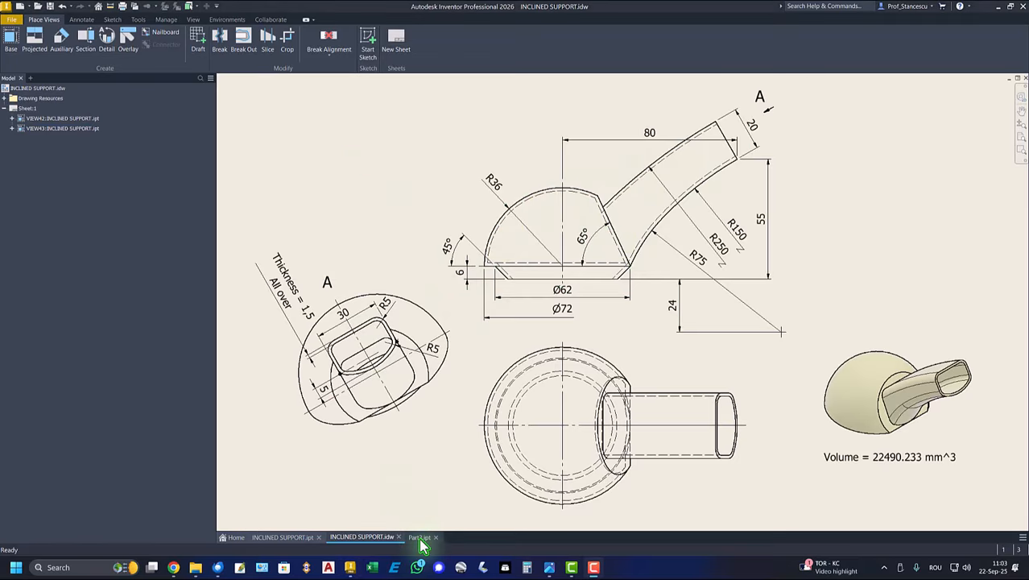
pyautogui.click(420, 537)
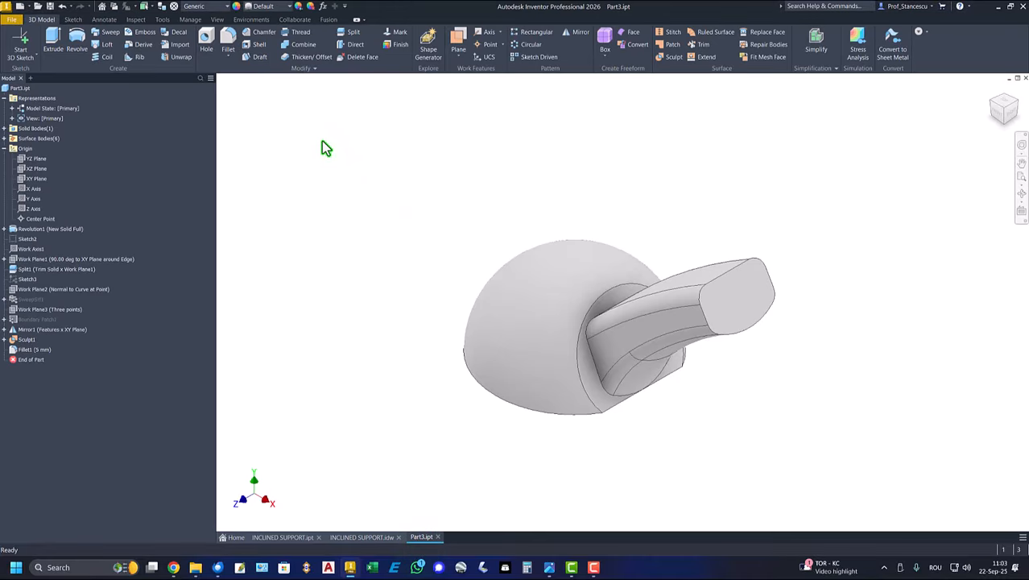
pyautogui.click(259, 45)
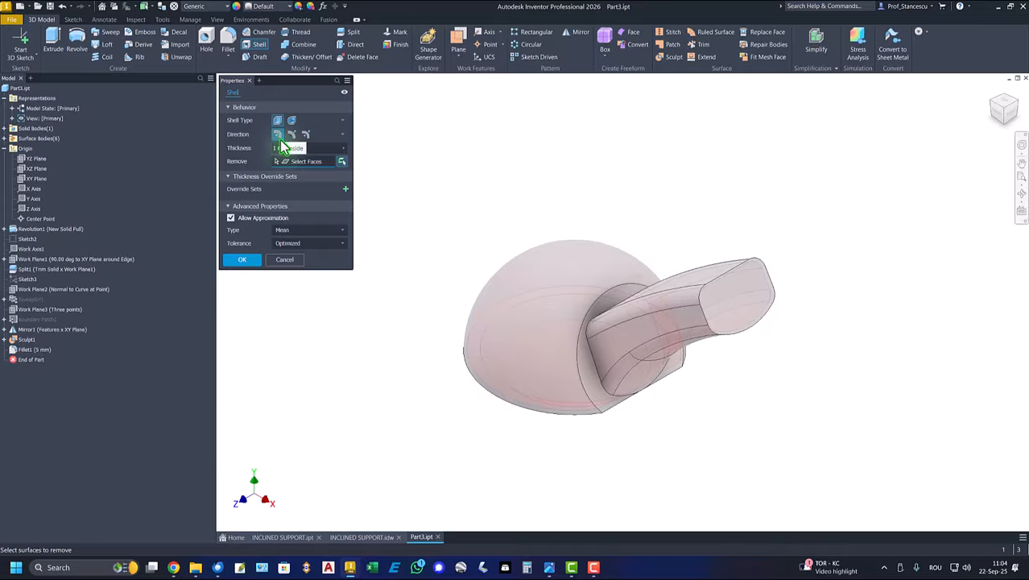
pyautogui.click(298, 149)
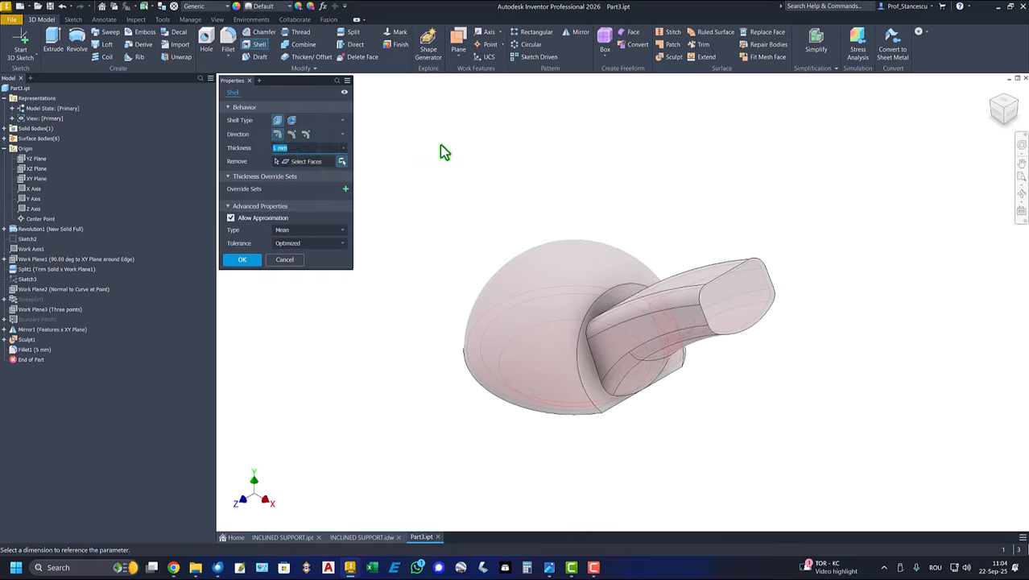
pyautogui.write('1,5')
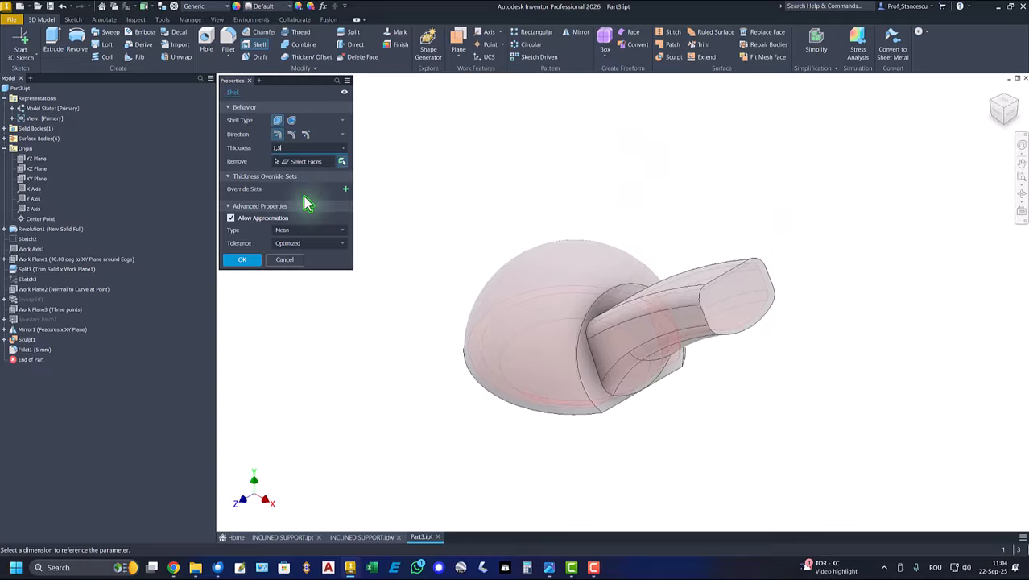
pyautogui.click(317, 162)
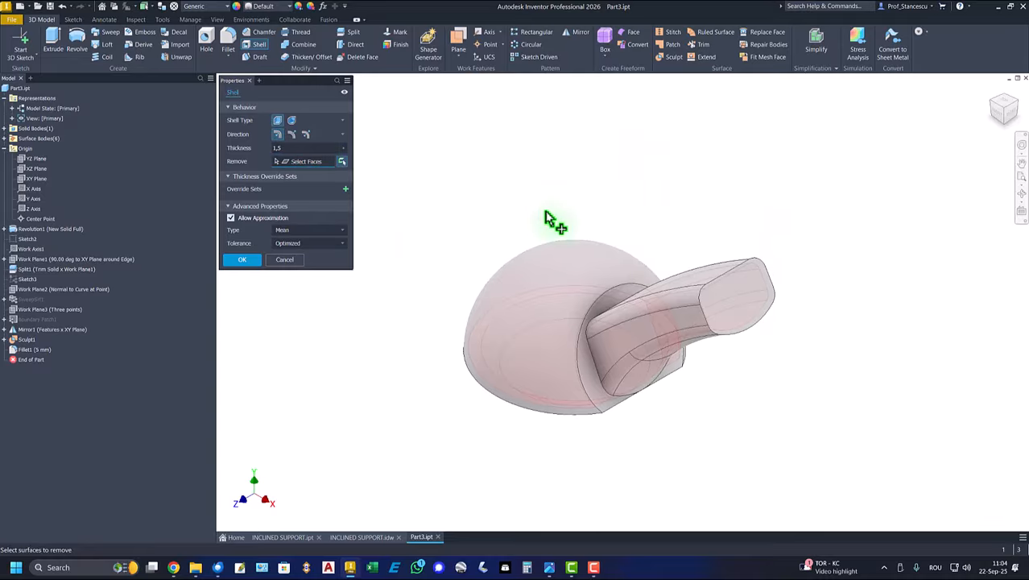
pyautogui.click(753, 289)
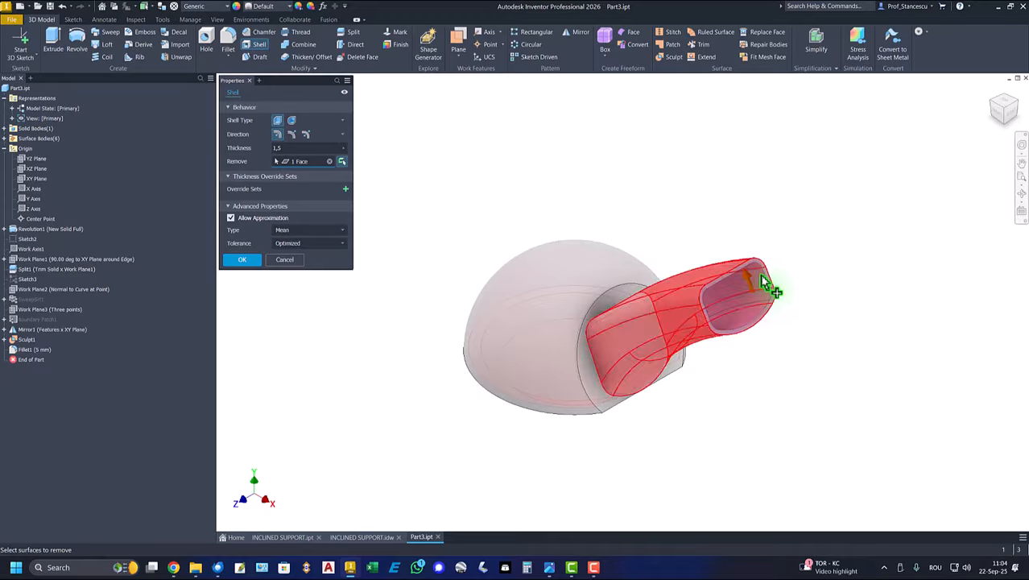
pyautogui.keyDown('shift'); pyautogui.moveTo(855, 324); pyautogui.dragTo(544, 429, button='middle'); pyautogui.keyUp('shift')
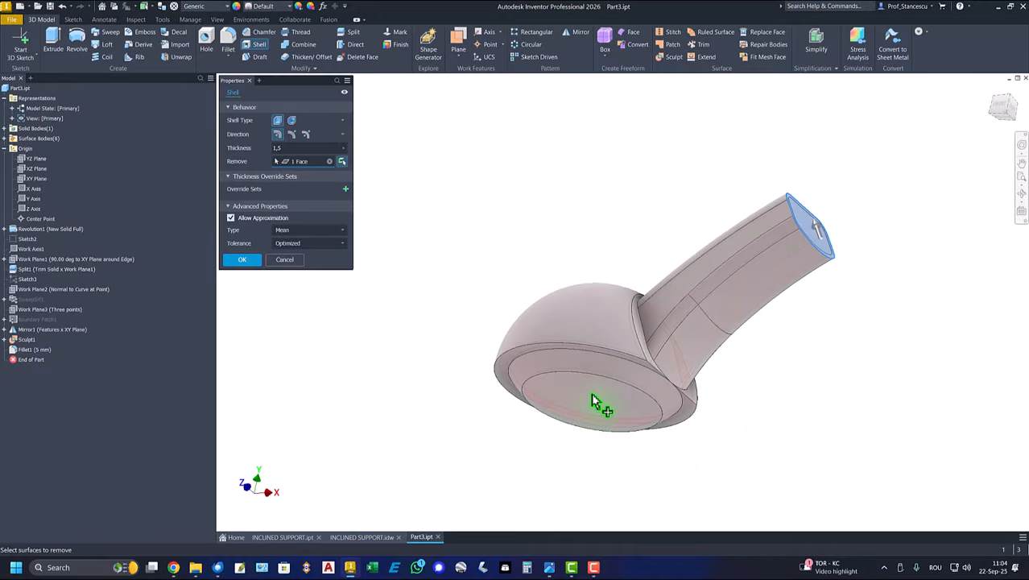
pyautogui.click(507, 423)
pyautogui.keyDown('shift'); pyautogui.moveTo(616, 466); pyautogui.dragTo(363, 361, button='middle'); pyautogui.keyUp('shift')
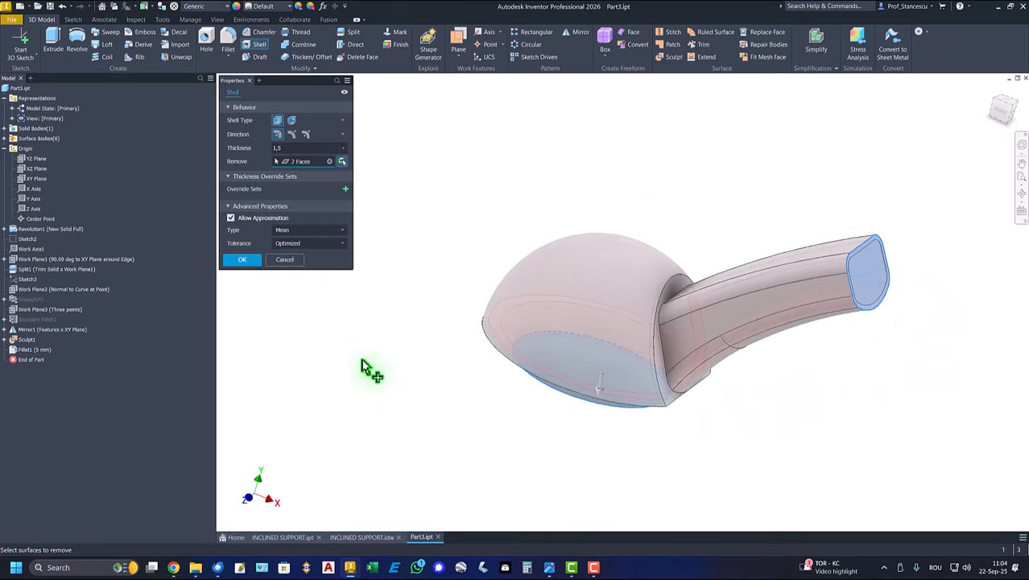
pyautogui.click(244, 260)
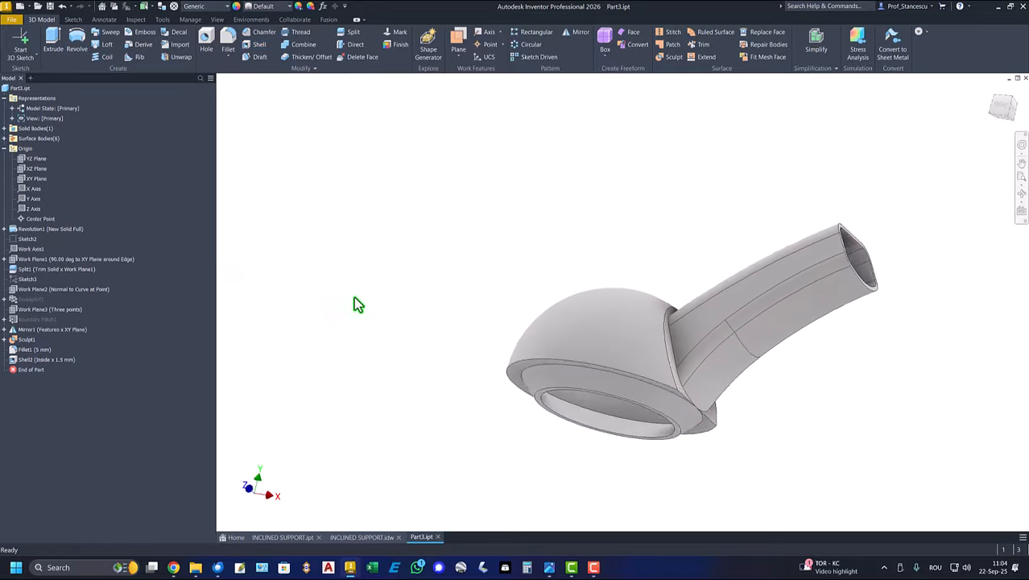
pyautogui.press('F6')
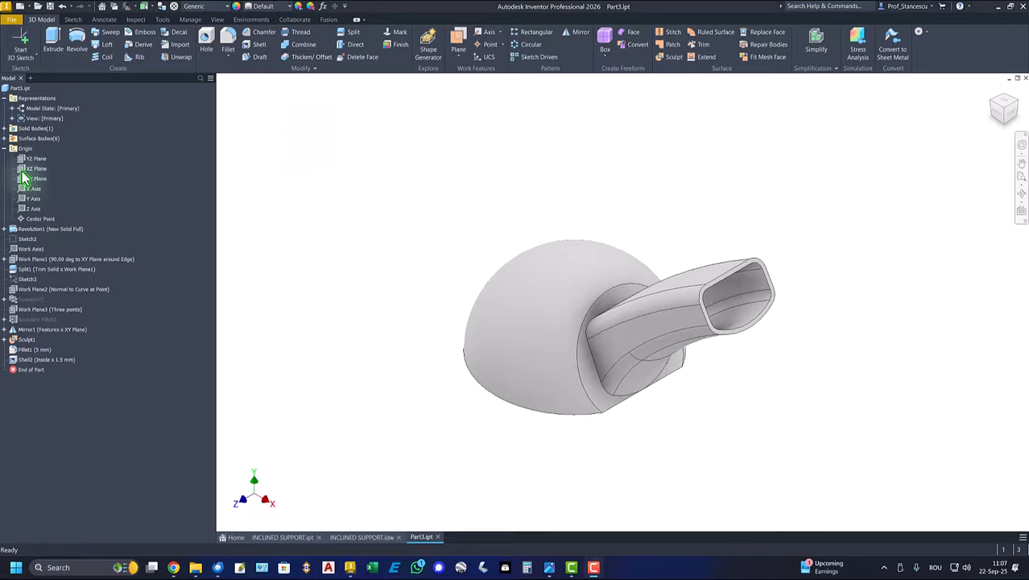
# - Collapse the Origin and Representations folders, update the part's physical properties and copy its volume value
pyautogui.click(4, 149)
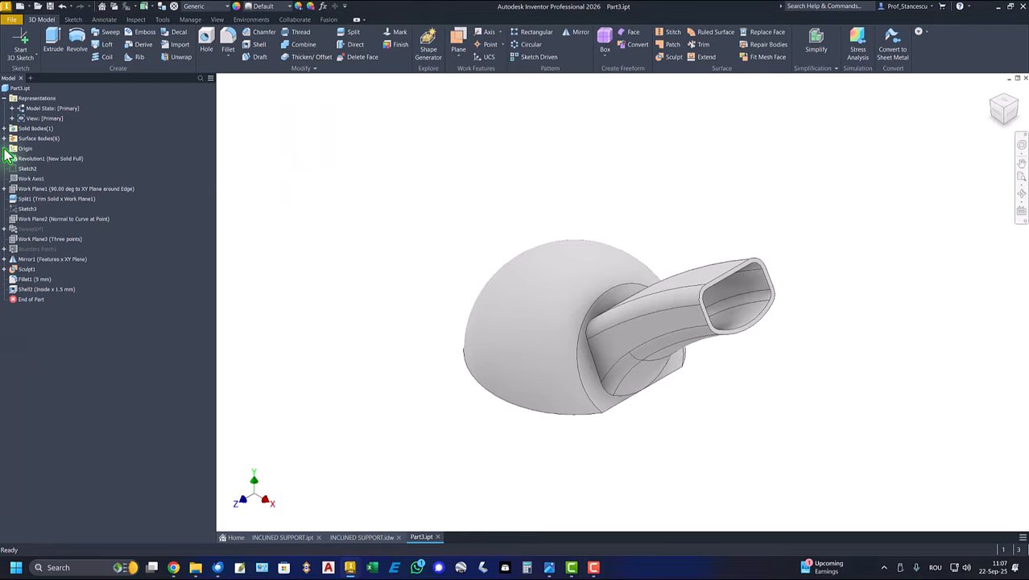
pyautogui.click(3, 98)
pyautogui.click(6, 92)
pyautogui.rightClick(7, 92)
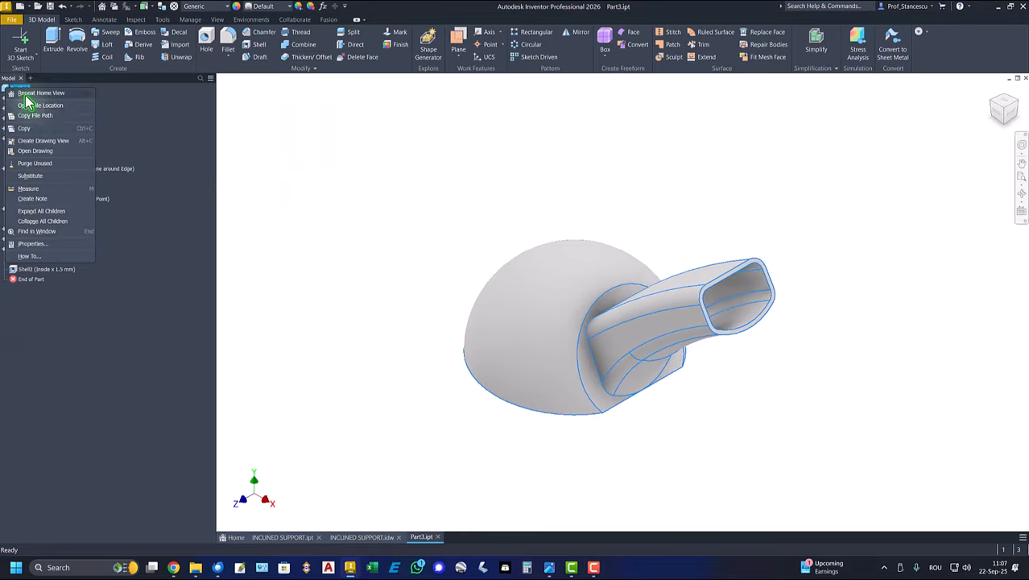
pyautogui.click(30, 245)
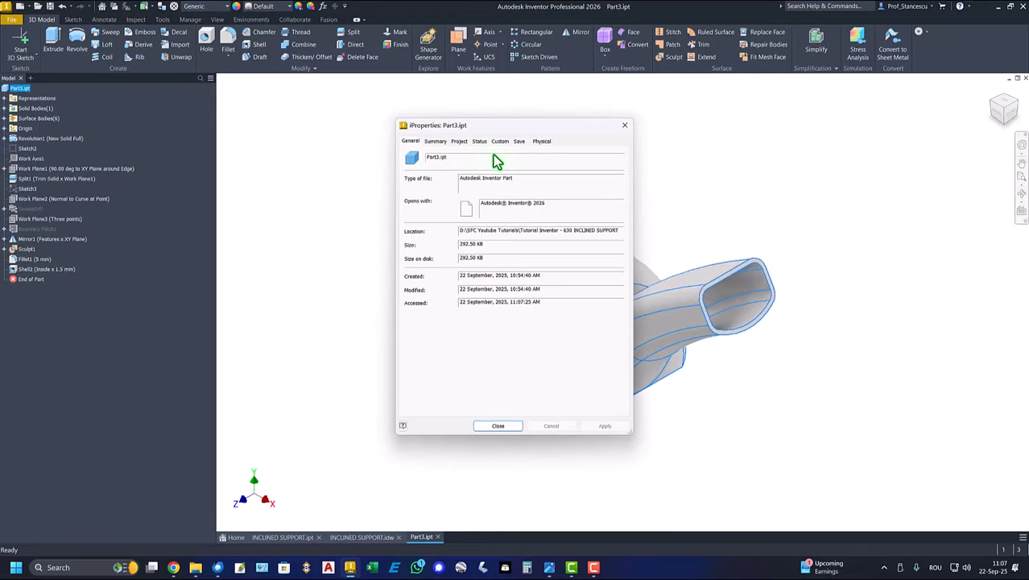
pyautogui.click(539, 142)
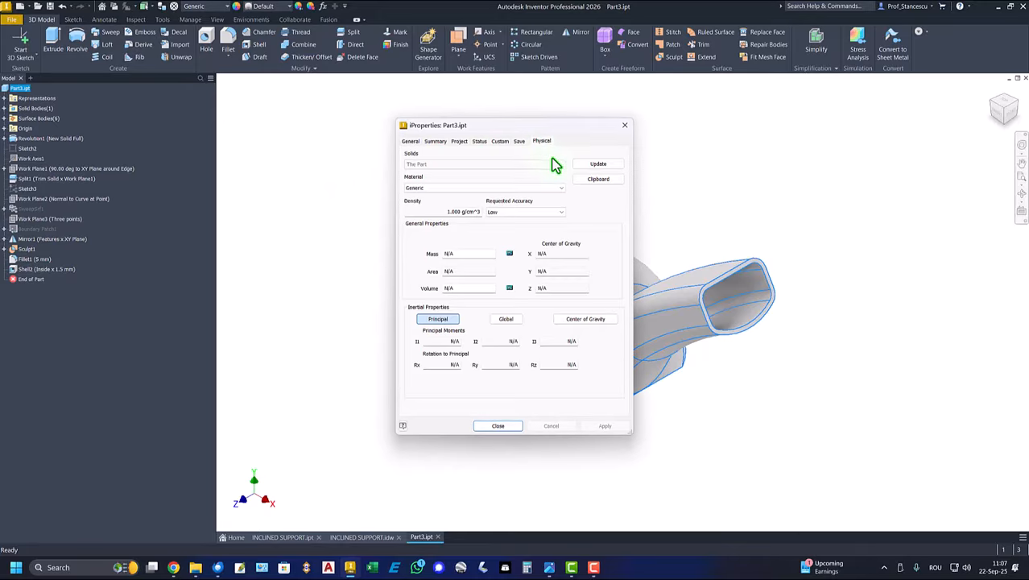
pyautogui.click(596, 165)
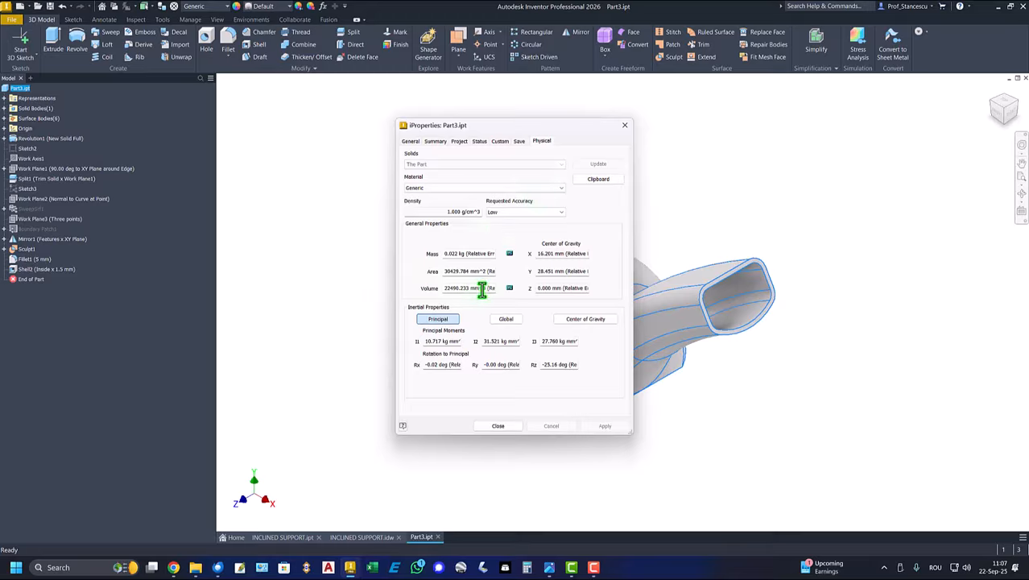
pyautogui.moveTo(483, 293); pyautogui.dragTo(397, 287)
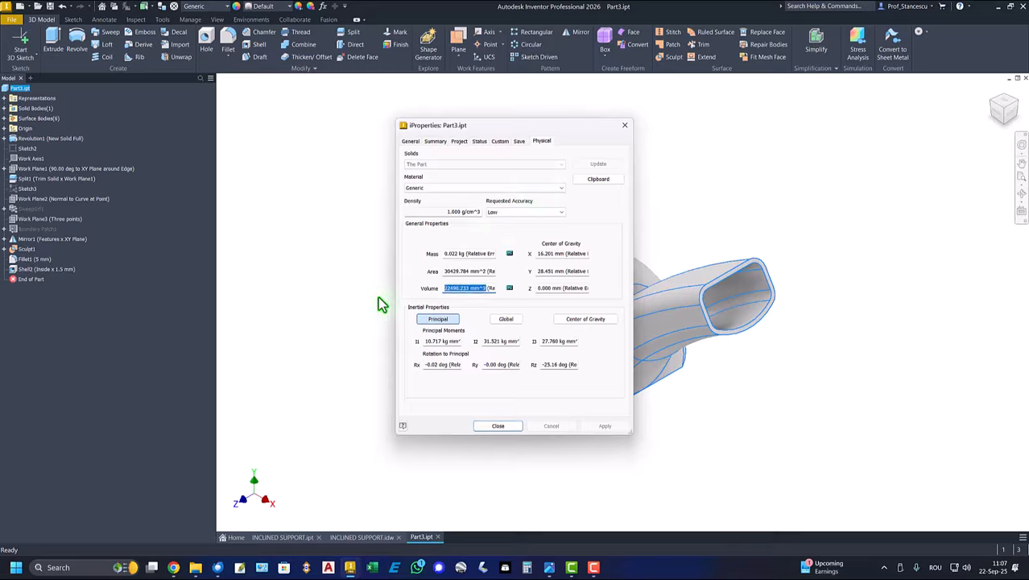
pyautogui.hotkey('ctrl', 'c')
pyautogui.click(493, 426)
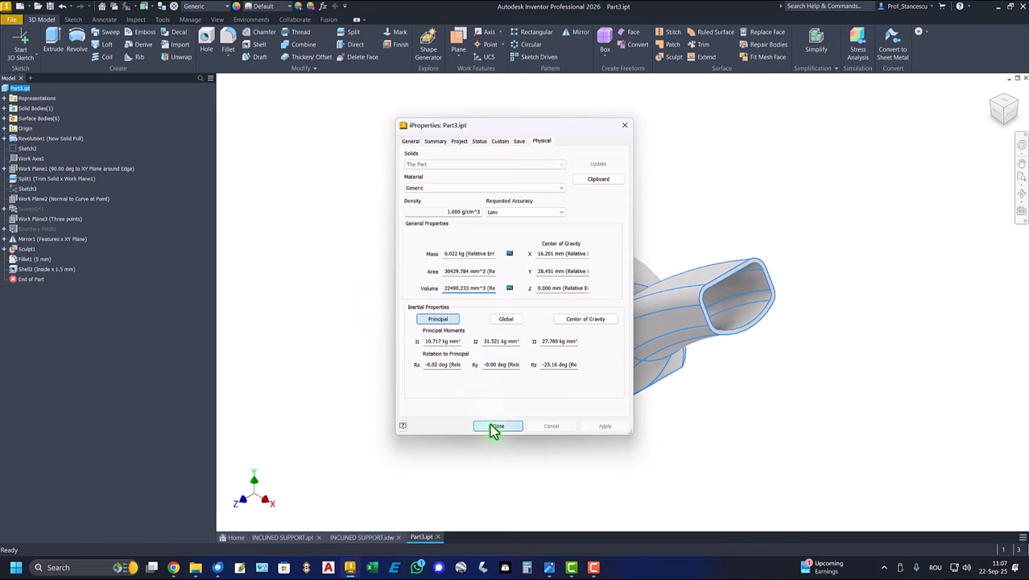
# - Compare the copied volume with the drawing's volume note by pasting it on a second line, and discard the edit
pyautogui.click(364, 537)
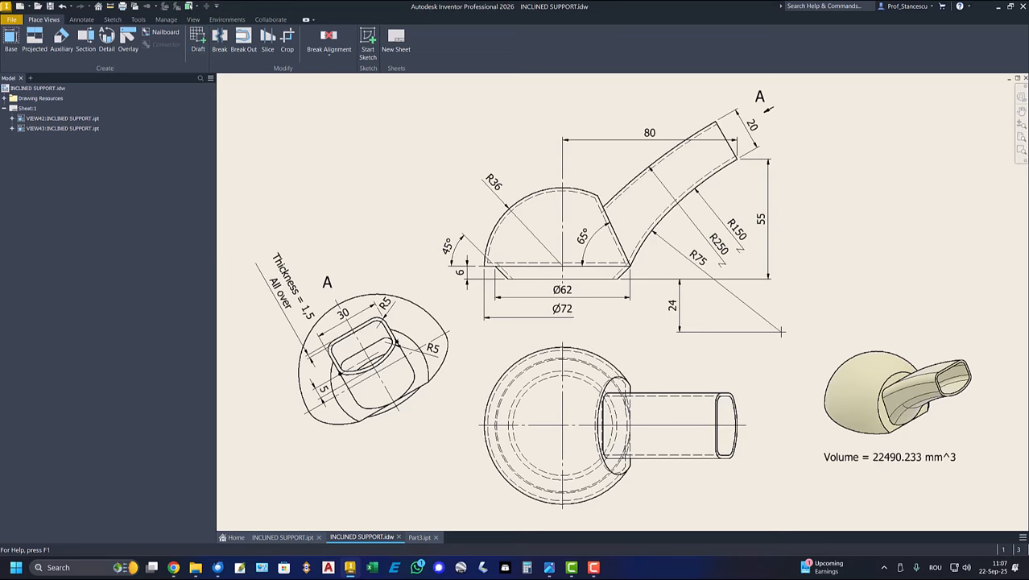
pyautogui.click(916, 456)
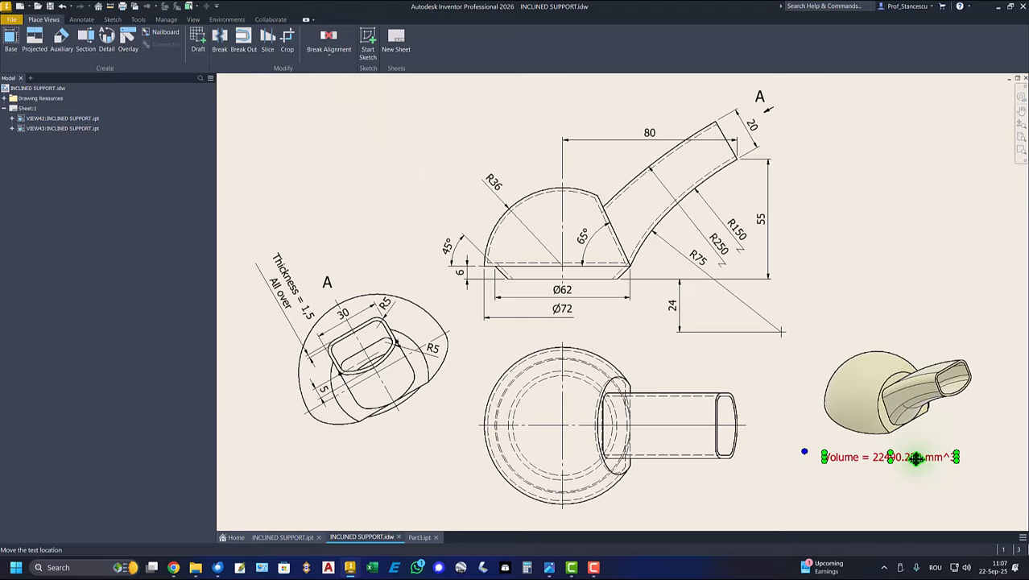
pyautogui.doubleClick(874, 456)
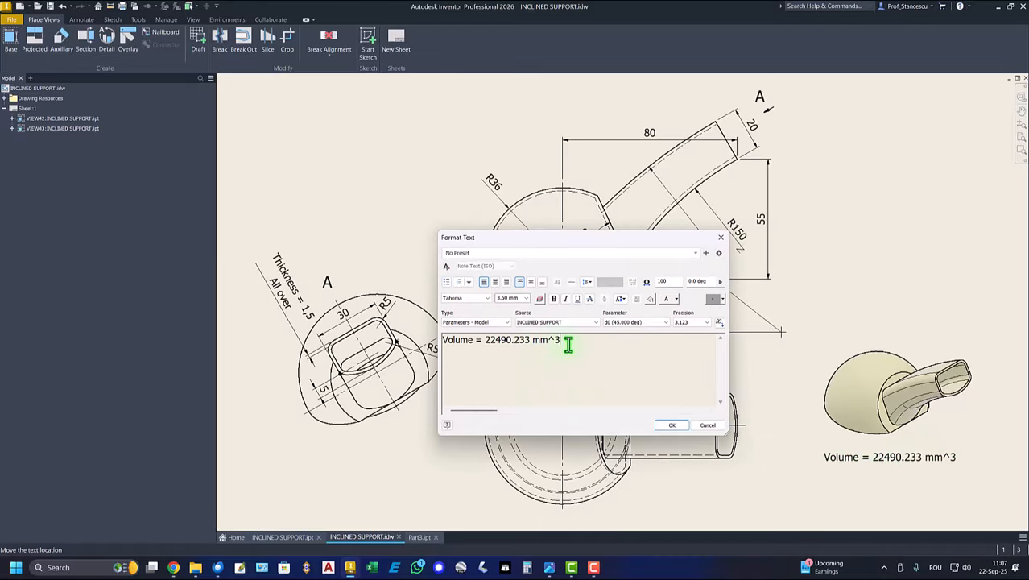
pyautogui.press('Return')
pyautogui.hotkey('ctrl', 'v')
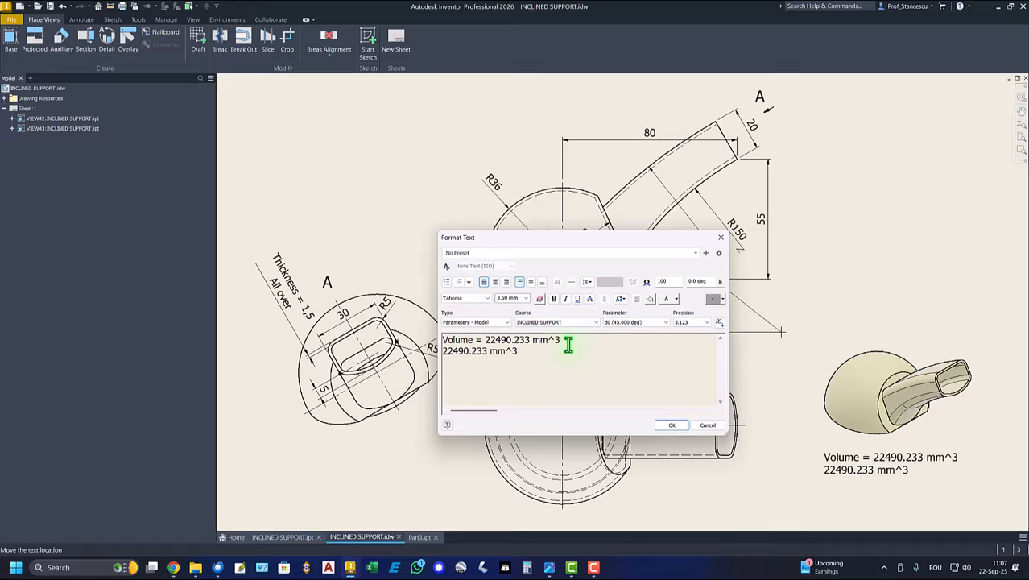
pyautogui.click(706, 424)
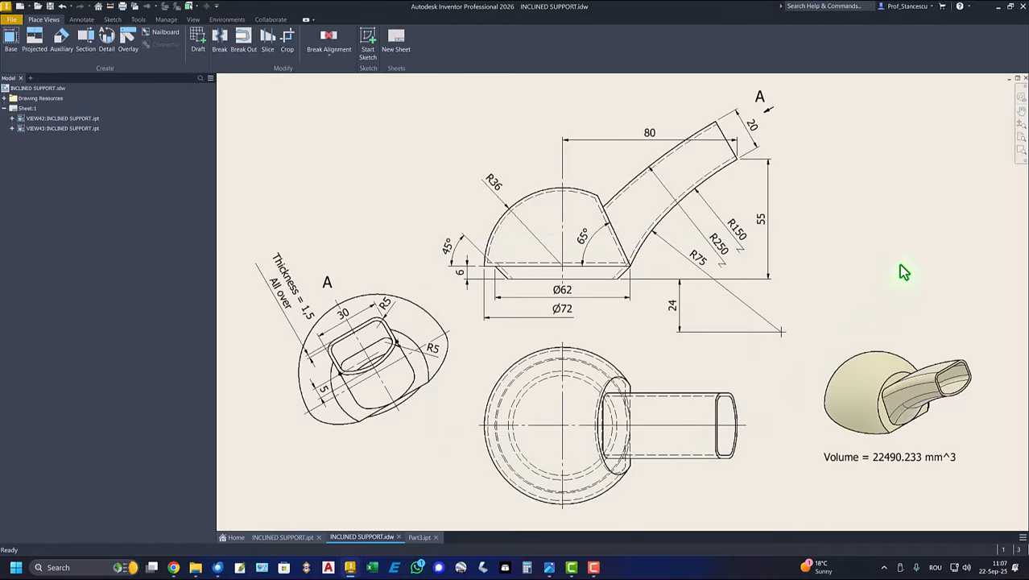
# - Return to the part and open the list of materials from the Inventor Material Library
pyautogui.click(418, 537)
pyautogui.click(358, 248)
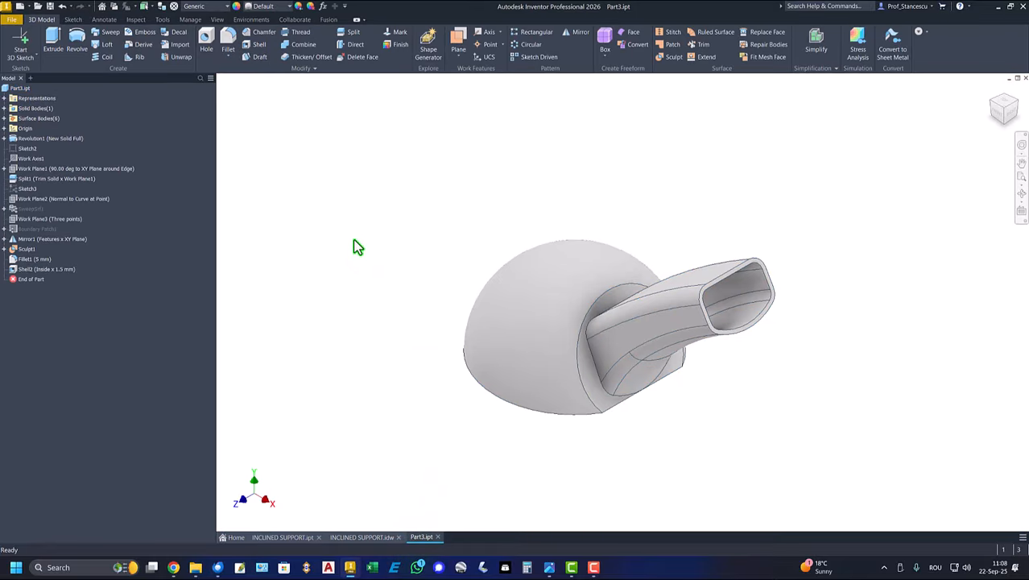
pyautogui.click(211, 9)
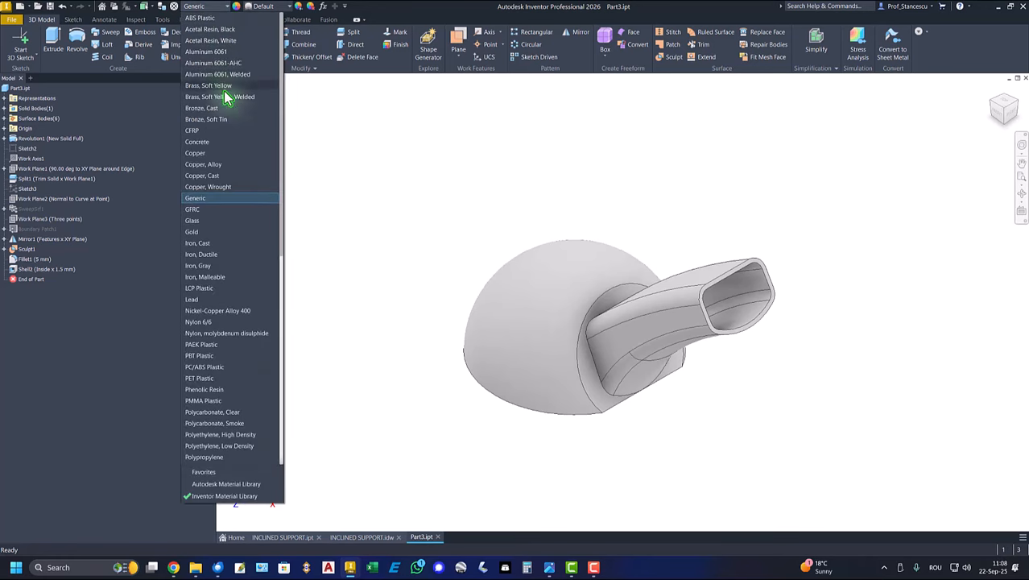